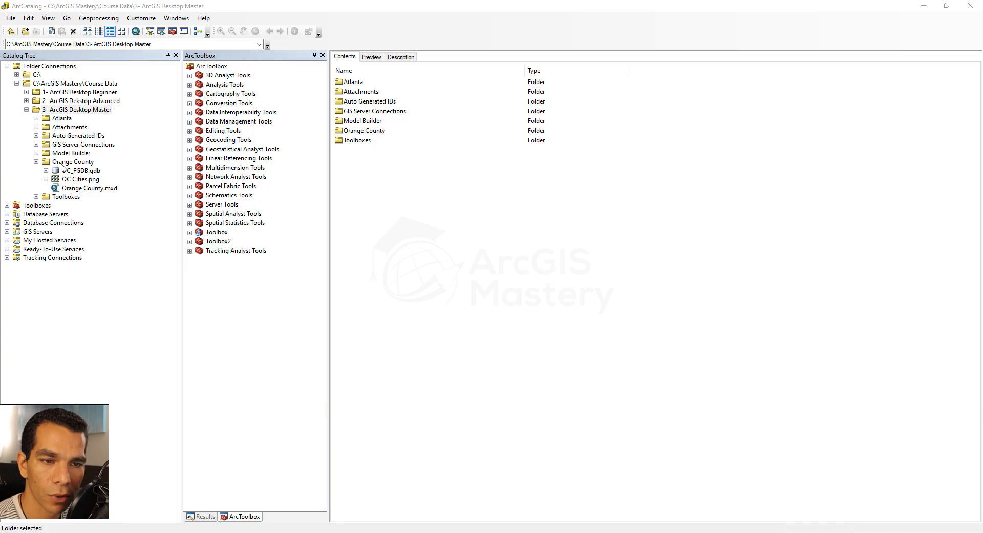
Start creating a new feature class in the OrangeCountyDS feature dataset of OC_FGDB.gdb
{"action": "left_click", "coordinate": [45, 171]}
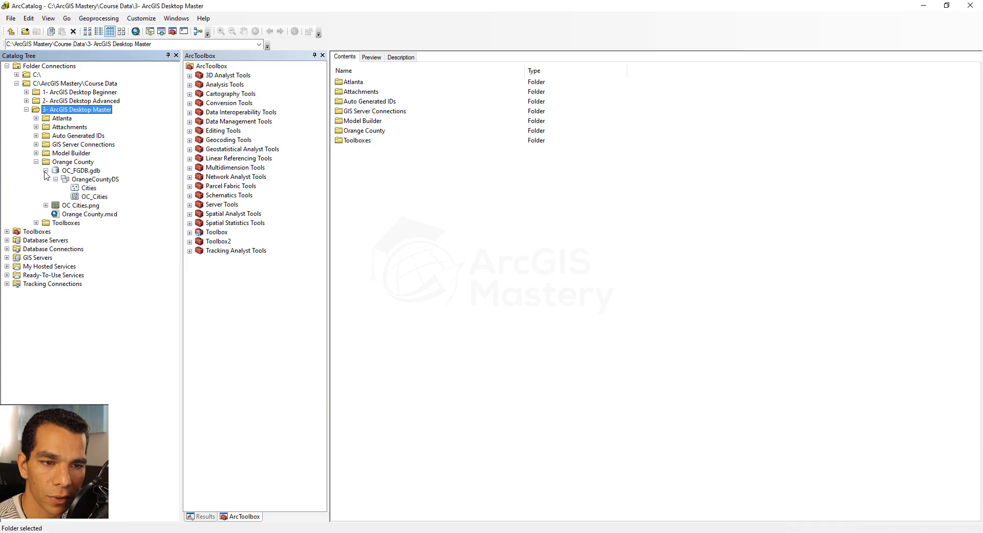
{"action": "left_click", "coordinate": [89, 180]}
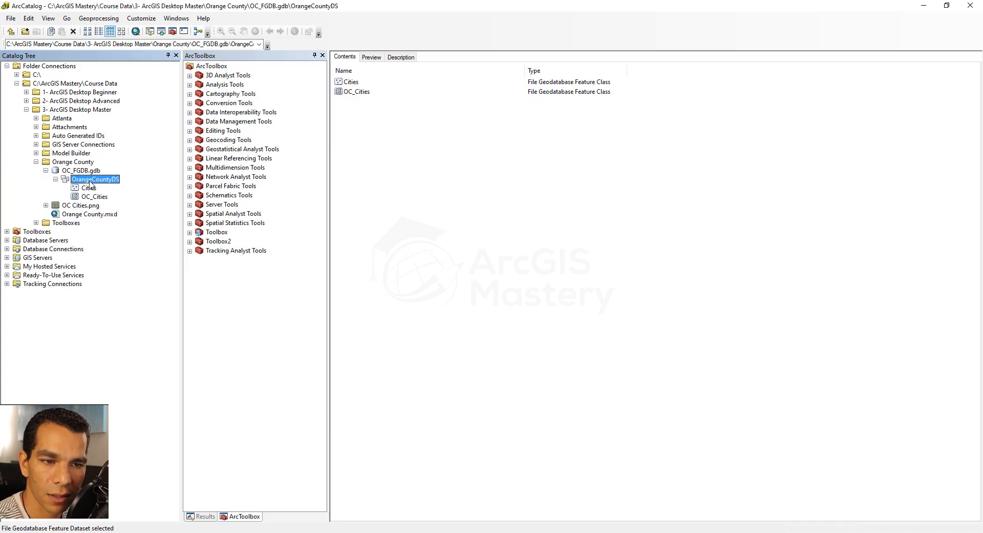
{"action": "right_click", "coordinate": [368, 135]}
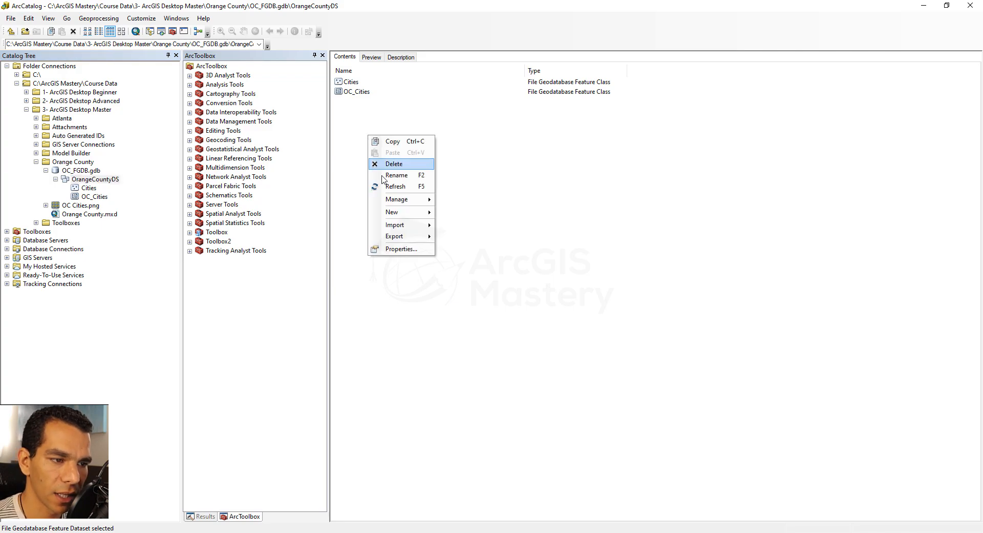
{"action": "mouse_move", "coordinate": [404, 215]}
{"action": "left_click", "coordinate": [472, 214]}
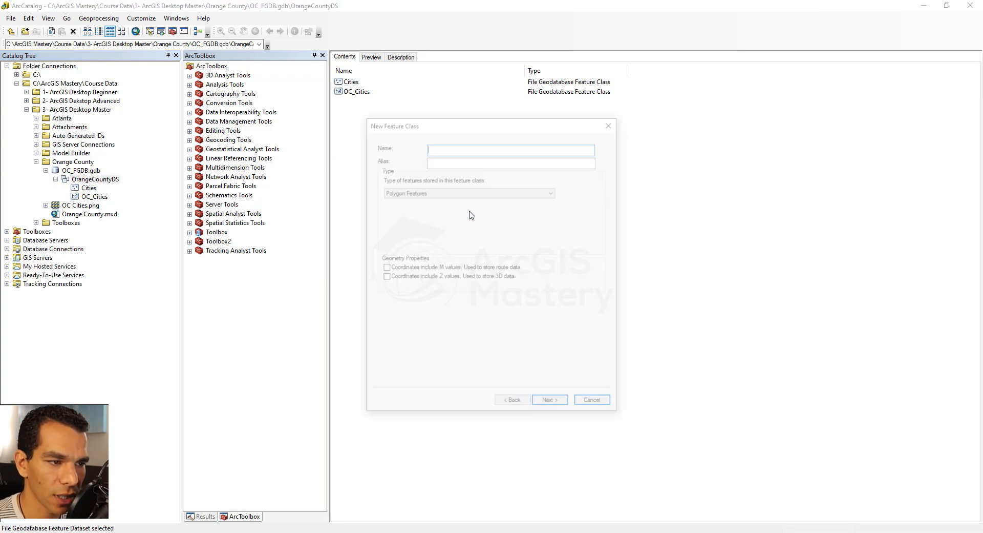
Enter Annotation as both the name and alias of the feature class and set its type to Annotation Features
{"action": "type", "text": "Annotation"}
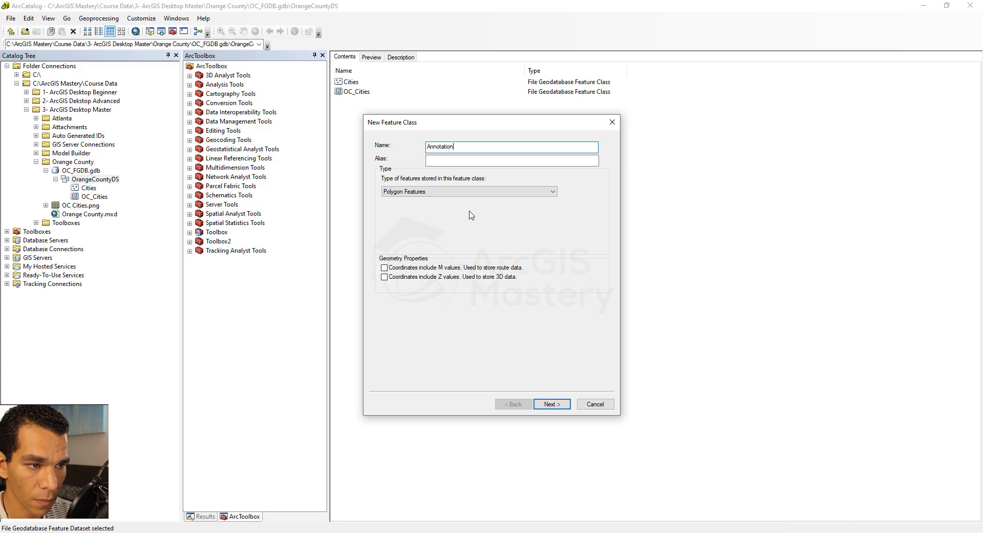
{"action": "key", "text": "ctrl+a"}
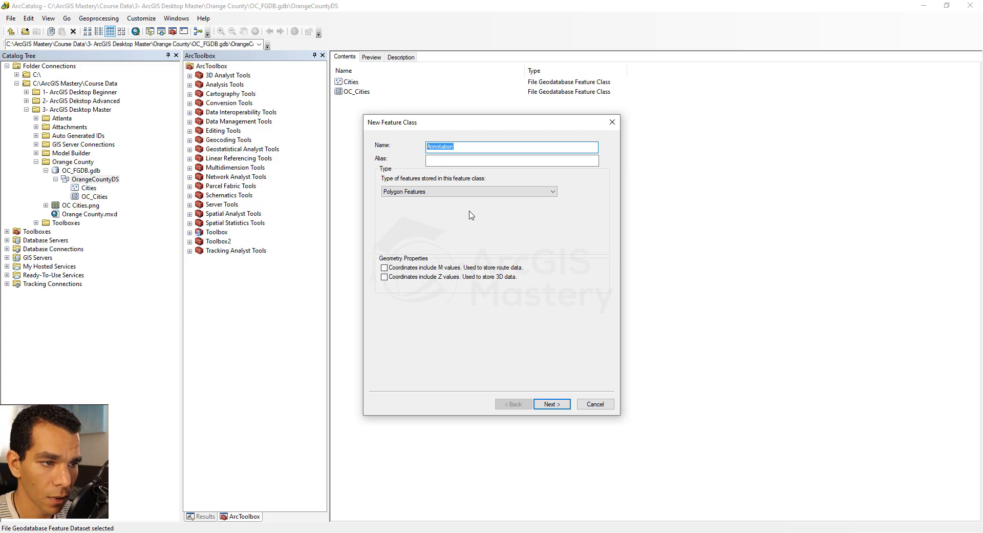
{"action": "left_click", "coordinate": [459, 152]}
{"action": "left_click", "coordinate": [458, 165]}
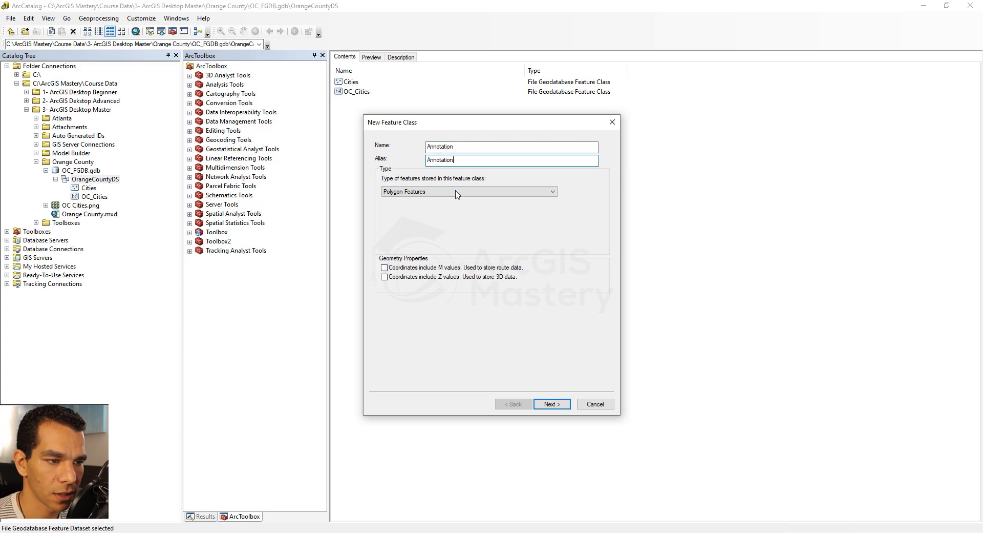
{"action": "left_click", "coordinate": [456, 191]}
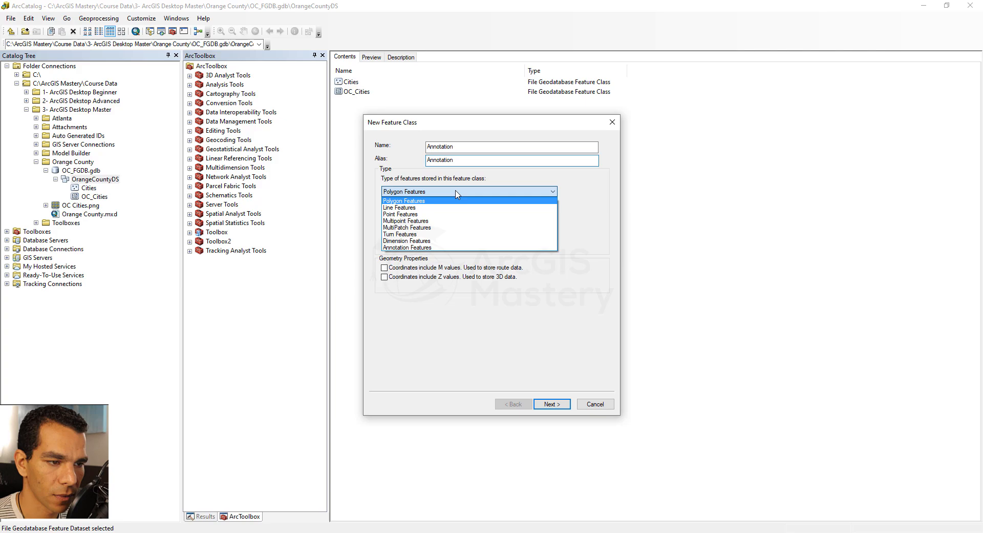
{"action": "left_click", "coordinate": [432, 248]}
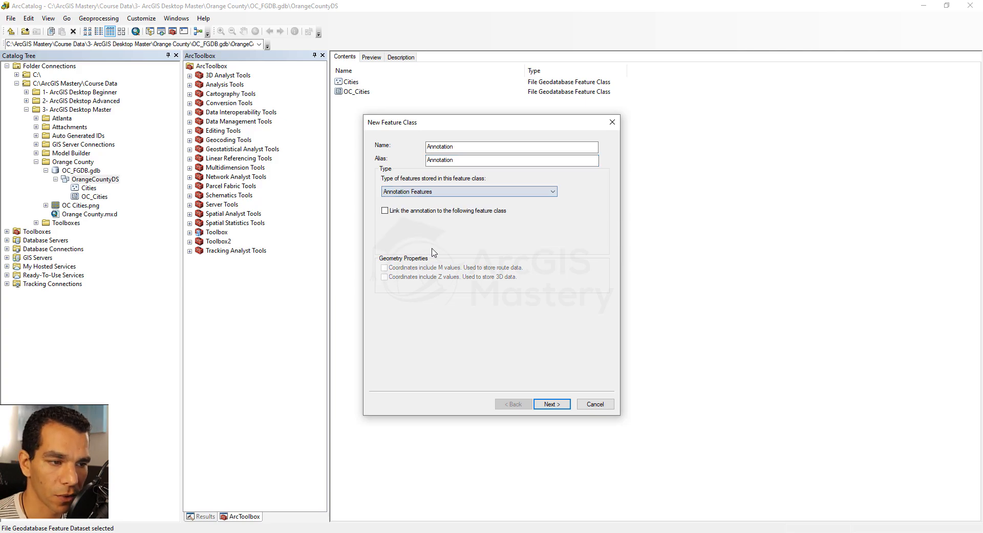
{"action": "left_click", "coordinate": [386, 211]}
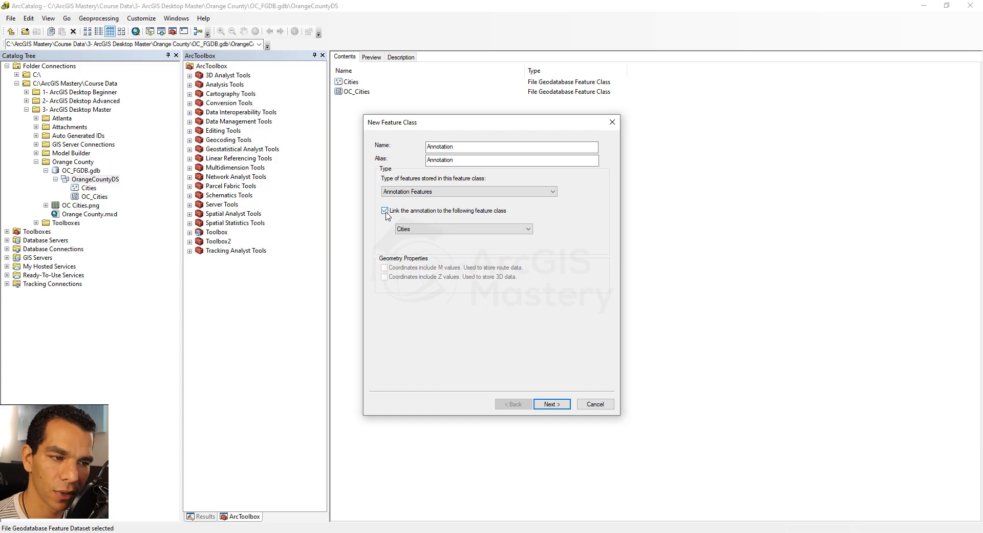
{"action": "left_click", "coordinate": [437, 232]}
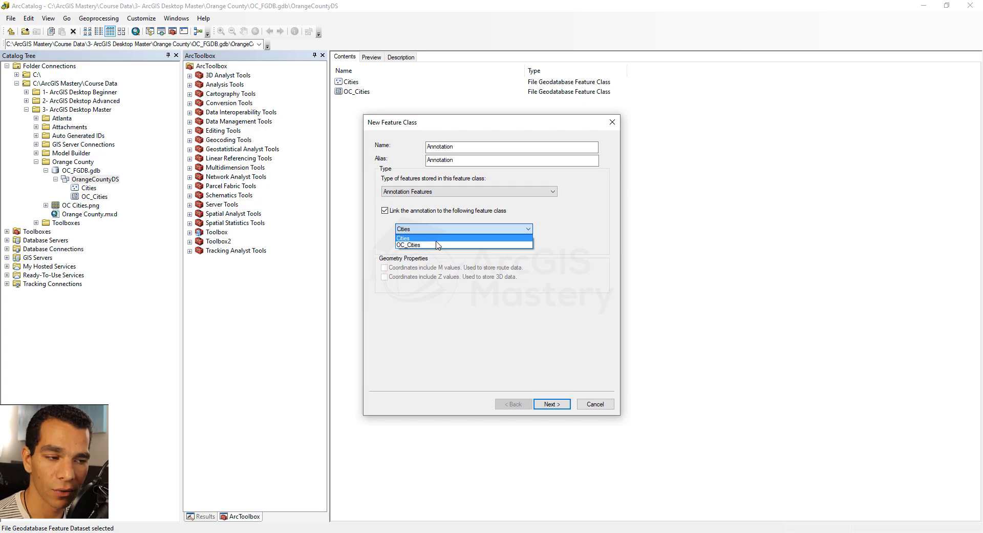
{"action": "left_click", "coordinate": [387, 212]}
{"action": "left_click", "coordinate": [385, 212]}
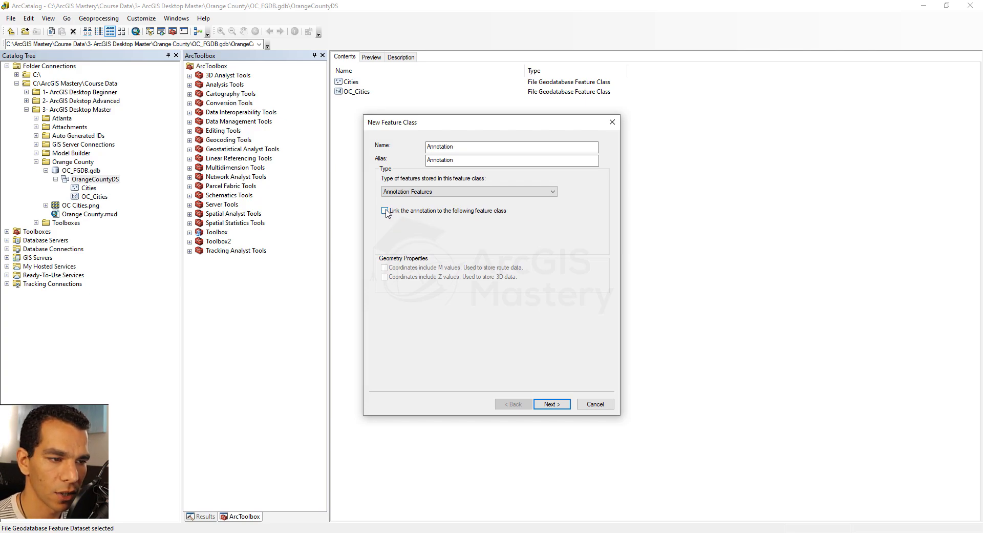
Set the annotation feature class's reference scale to 1:1,000,000
{"action": "left_click", "coordinate": [552, 404]}
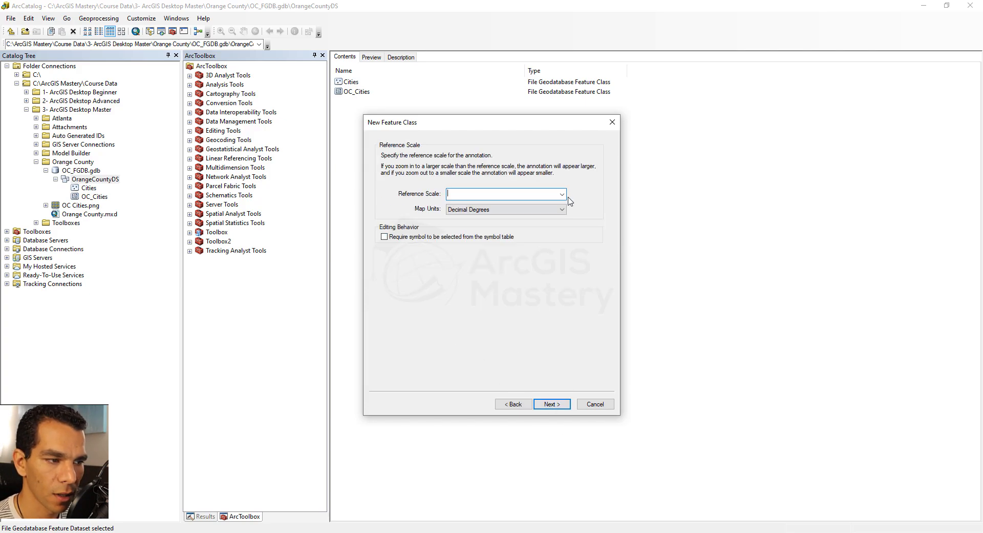
{"action": "left_click", "coordinate": [562, 194]}
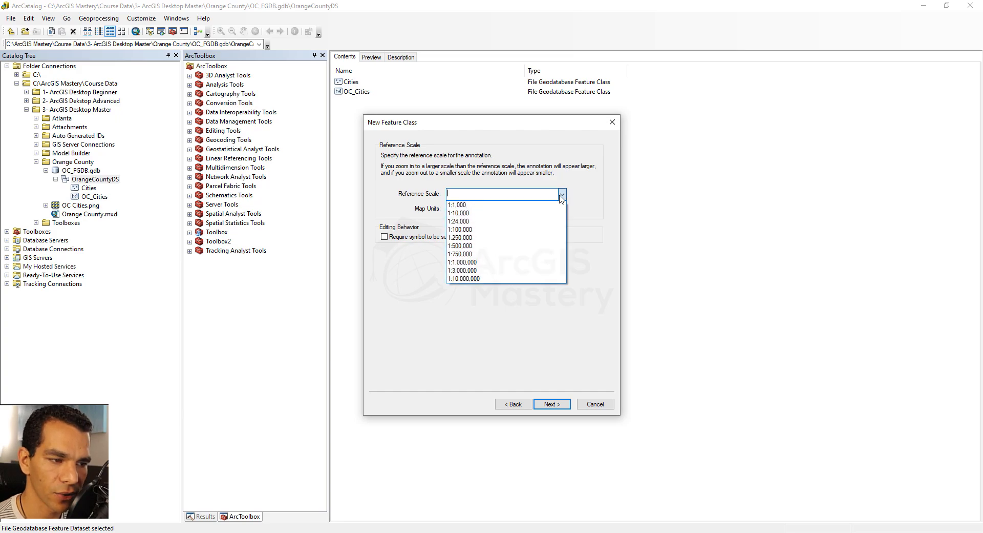
{"action": "left_click", "coordinate": [525, 262]}
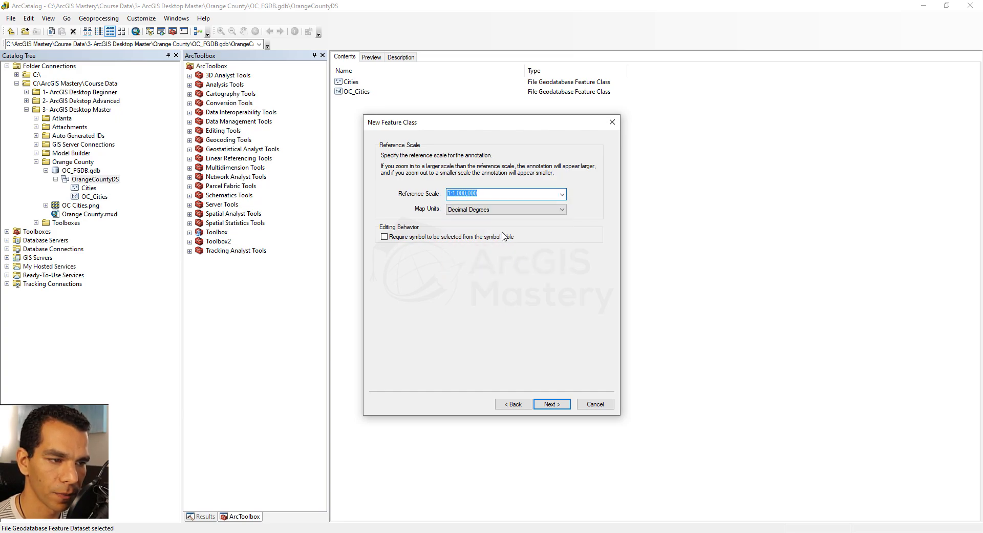
{"action": "left_click", "coordinate": [552, 404]}
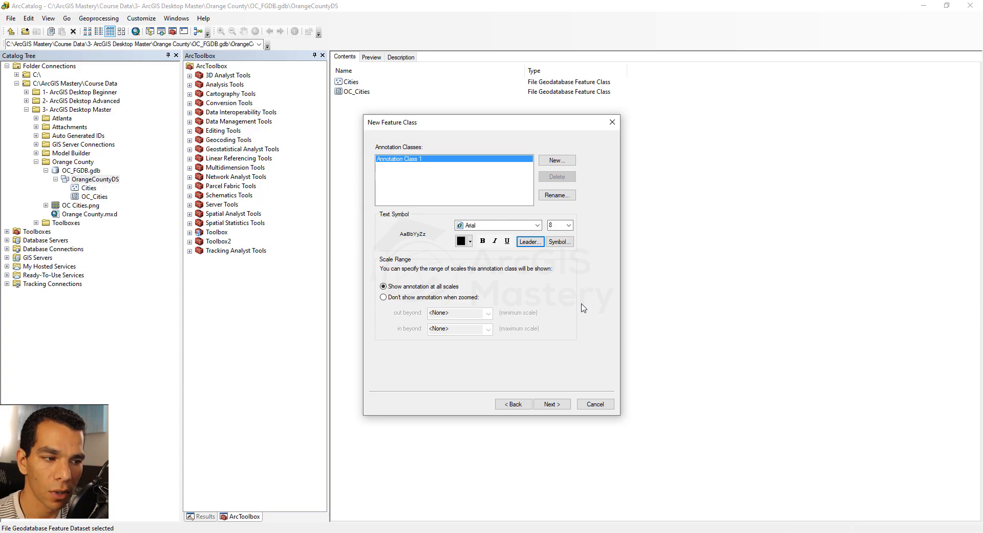
Accept the default annotation class, storage configuration and fields, and finish creating the annotation feature class
{"action": "left_click", "coordinate": [552, 404]}
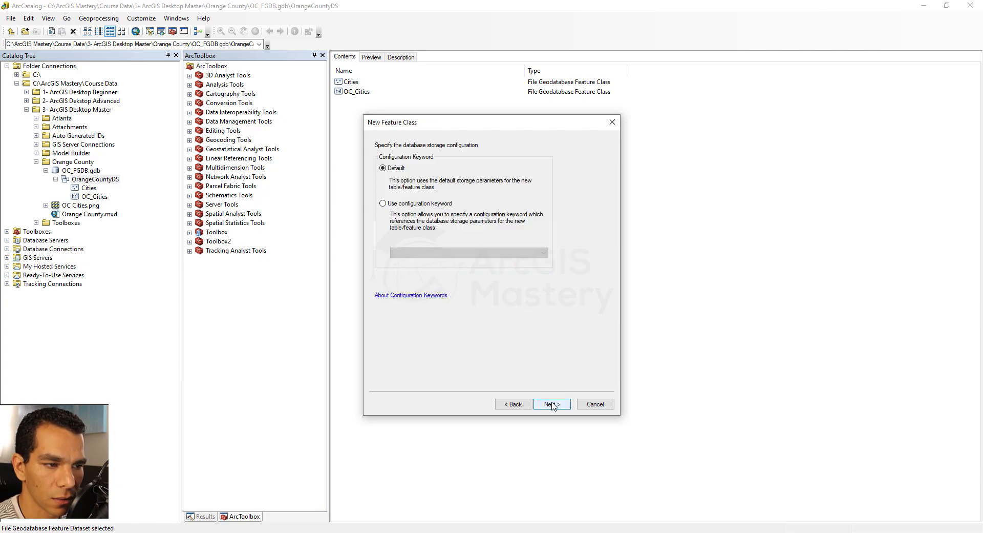
{"action": "left_click", "coordinate": [552, 405]}
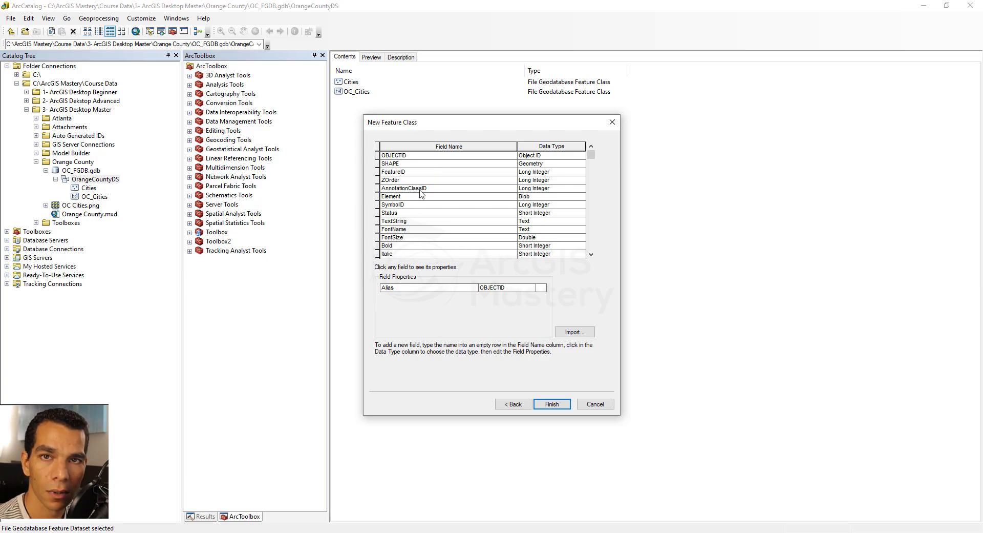
{"action": "scroll", "coordinate": [423, 197], "scroll_direction": "down", "scroll_amount": 5}
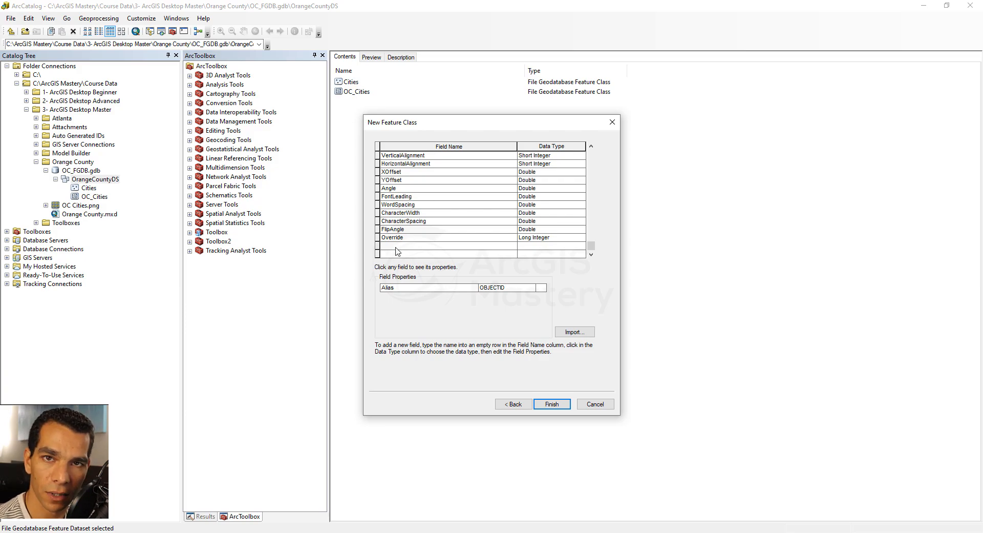
{"action": "left_click", "coordinate": [552, 405]}
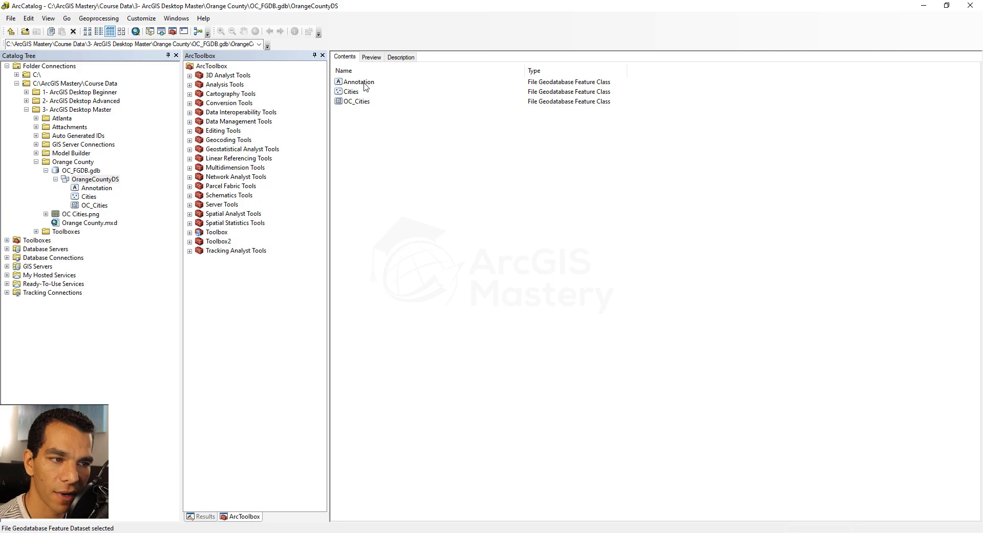
Open Orange County.mxd in ArcMap and turn off the labels of the Orange County Cities layer
{"action": "left_click", "coordinate": [79, 225]}
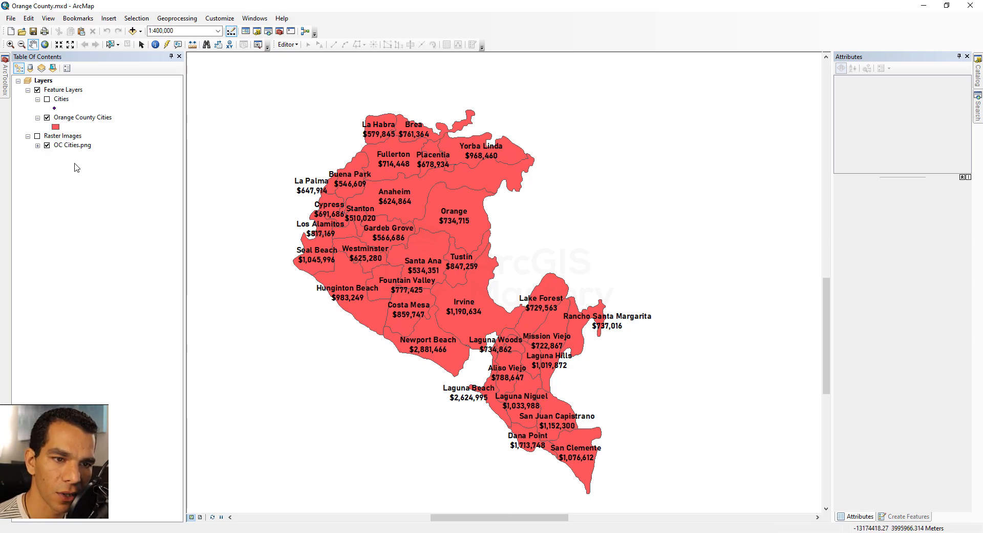
{"action": "right_click", "coordinate": [70, 119]}
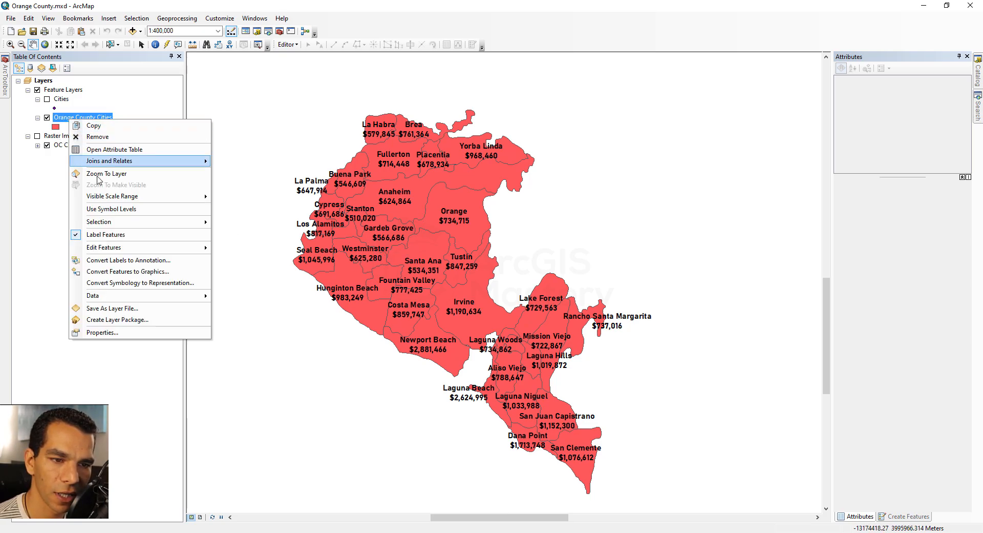
{"action": "left_click", "coordinate": [107, 235]}
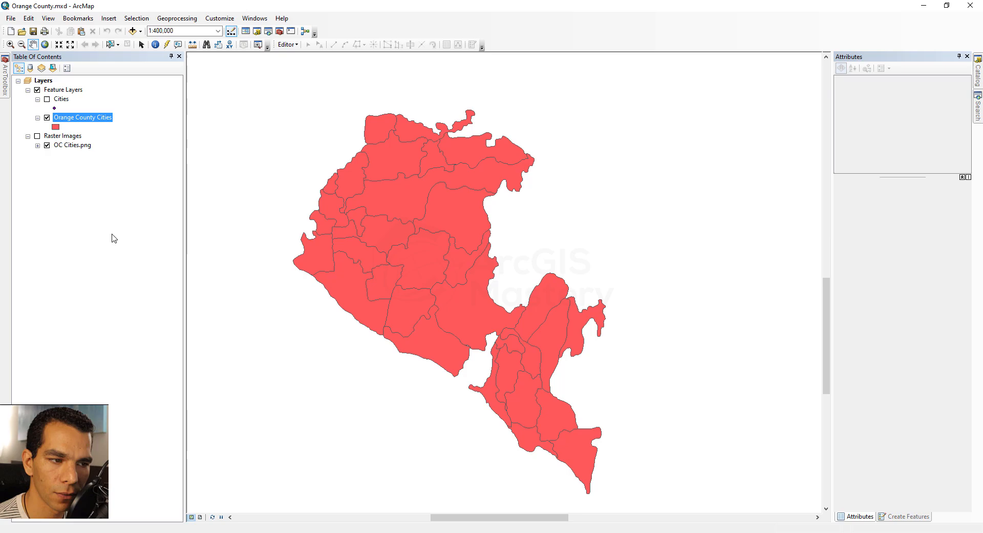
Add the Annotation feature class from the OrangeCountyDS dataset in OC_FGDB.gdb to the Feature Layers group
{"action": "right_click", "coordinate": [63, 90]}
{"action": "left_click", "coordinate": [90, 94]}
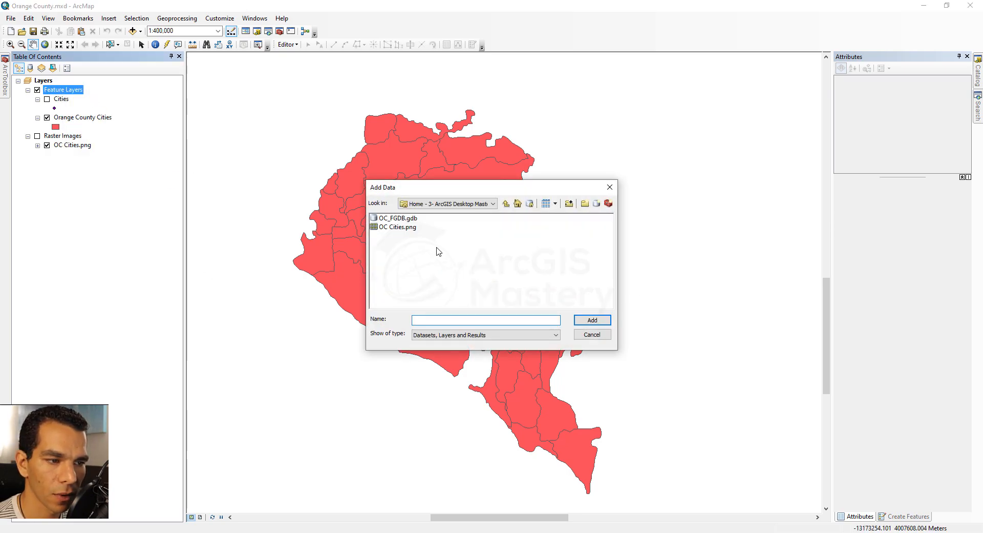
{"action": "double_click", "coordinate": [403, 219]}
{"action": "double_click", "coordinate": [405, 219]}
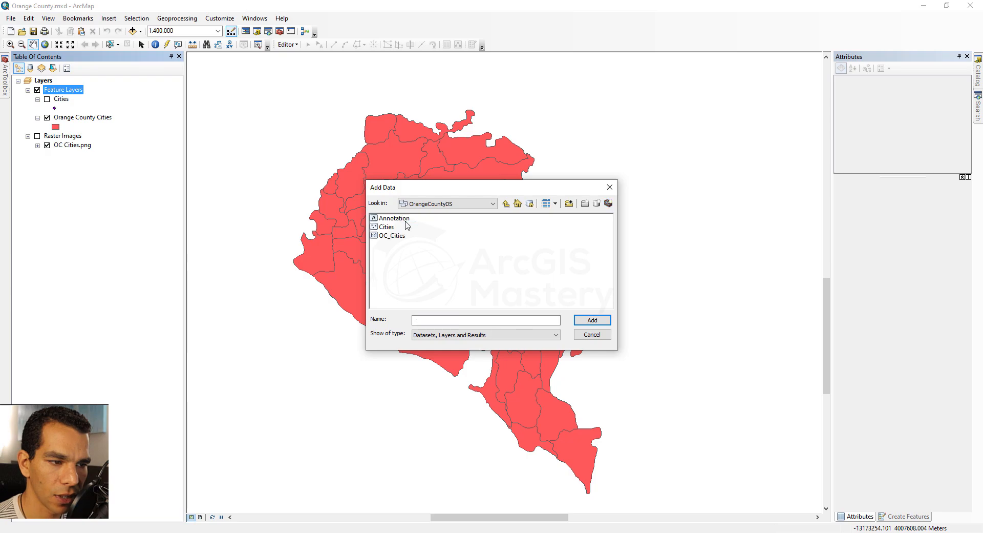
{"action": "double_click", "coordinate": [404, 219]}
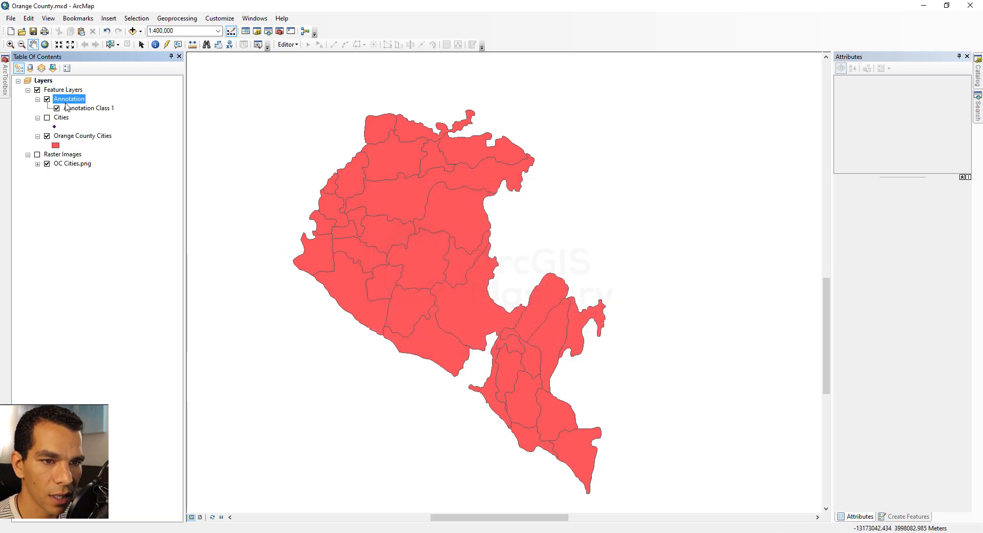
Start an edit session and activate the Annotation Class 1 template for creating features
{"action": "left_click", "coordinate": [288, 44]}
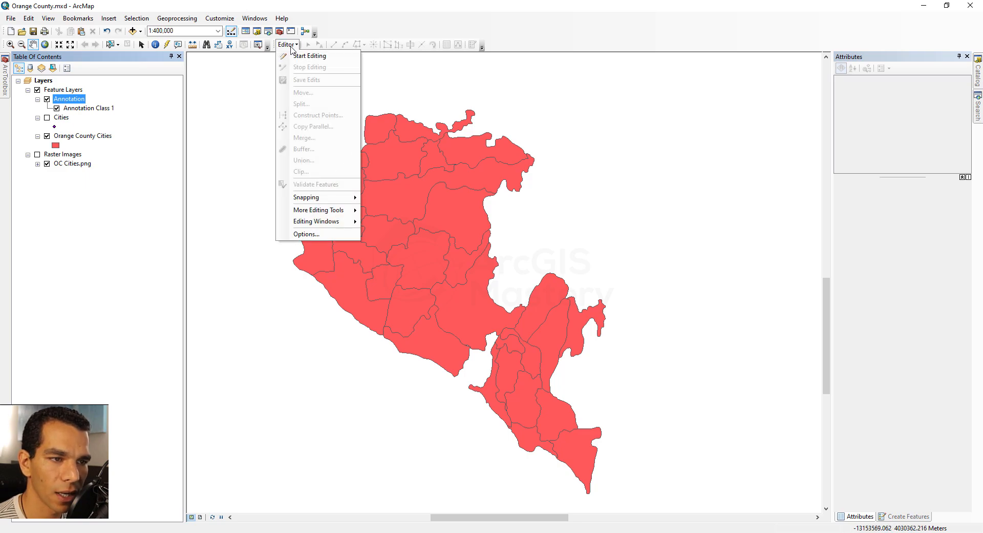
{"action": "left_click", "coordinate": [300, 58]}
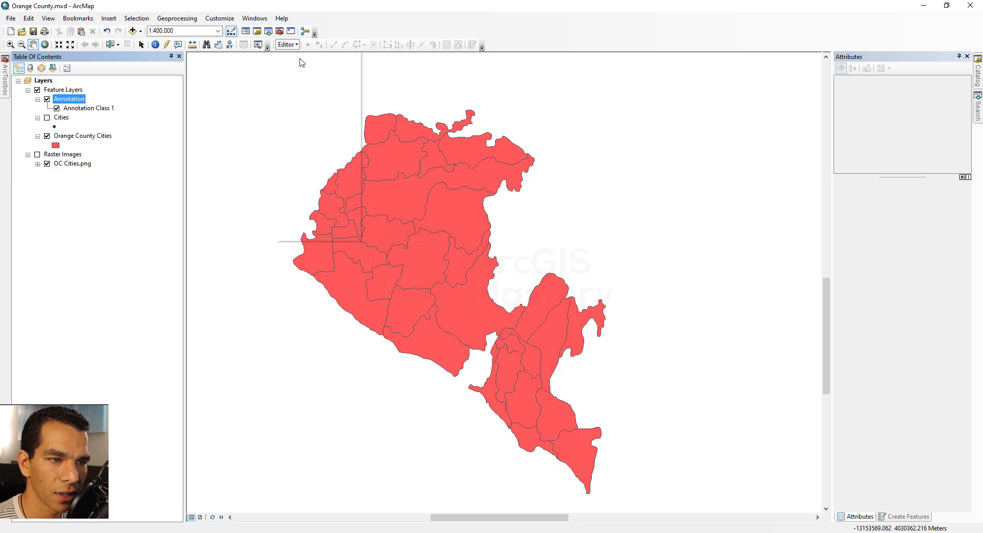
{"action": "left_click", "coordinate": [899, 517]}
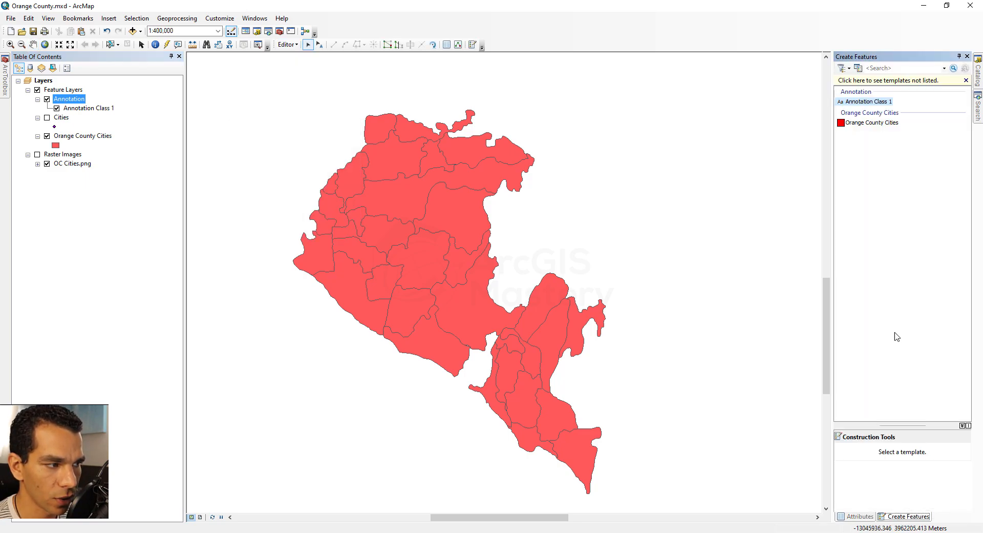
{"action": "left_click", "coordinate": [869, 102]}
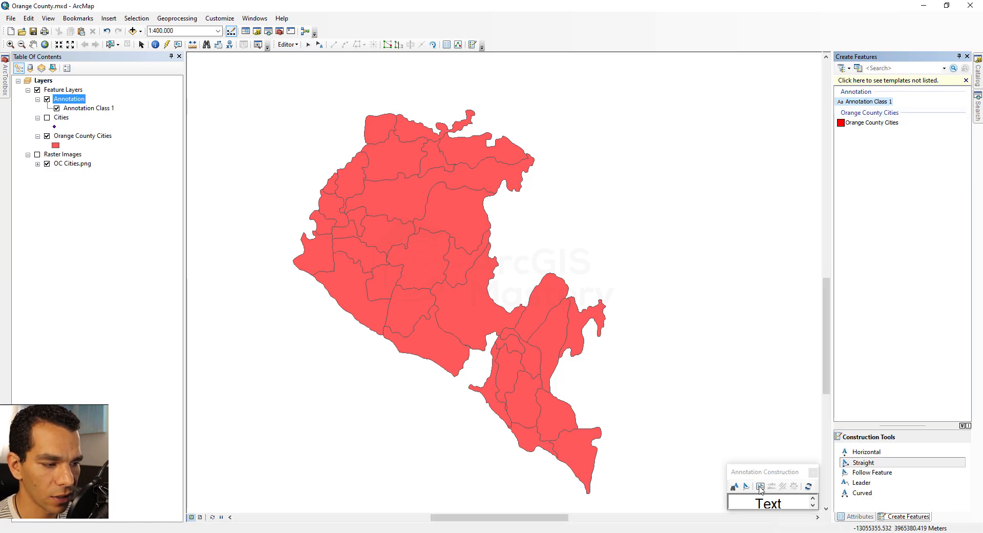
Move and enlarge the Annotation Construction window, then replace the default annotation text with Costa Mesa
{"action": "left_click_drag", "start_coordinate": [768, 472], "coordinate": [650, 273]}
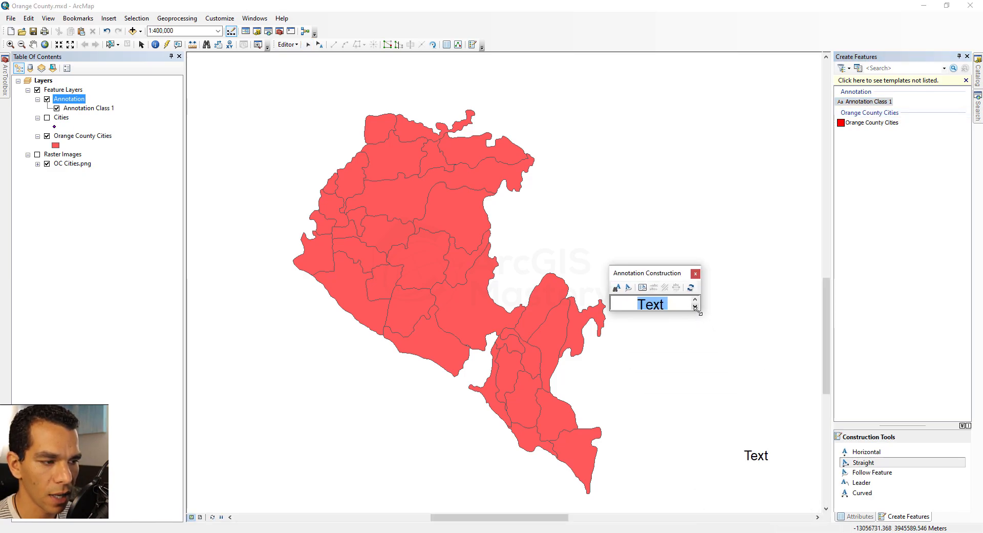
{"action": "left_click_drag", "start_coordinate": [700, 310], "coordinate": [751, 346]}
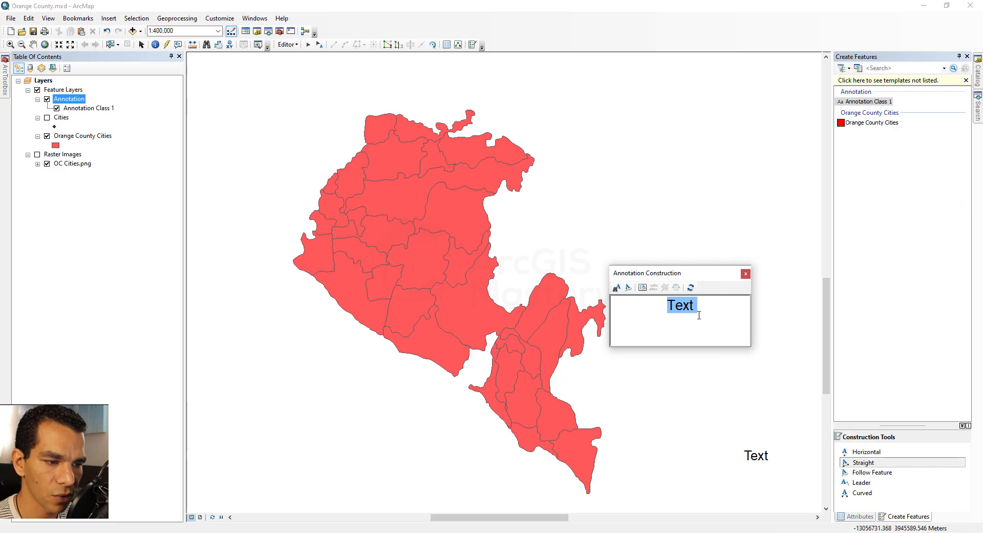
{"action": "key", "text": "BackSpace"}
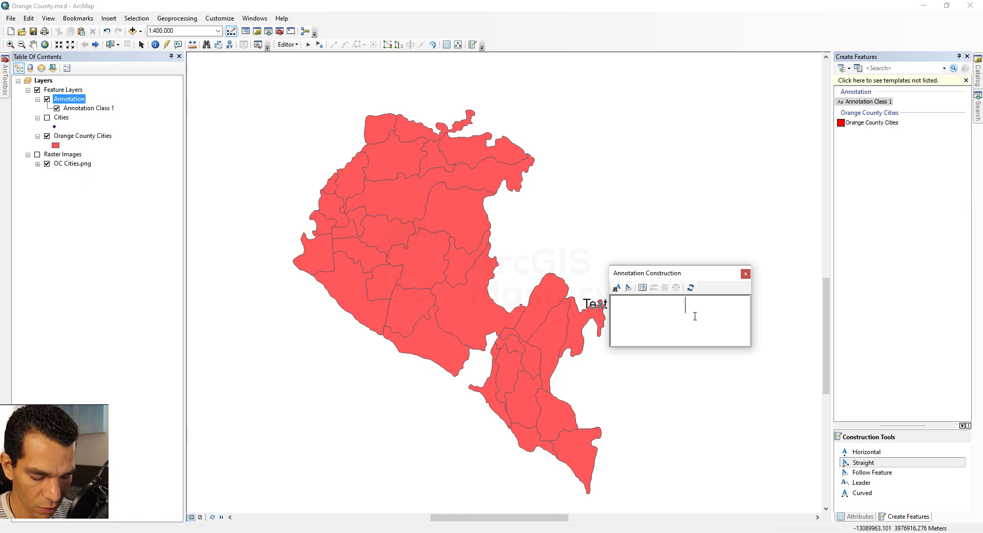
{"action": "type", "text": "Costa "}
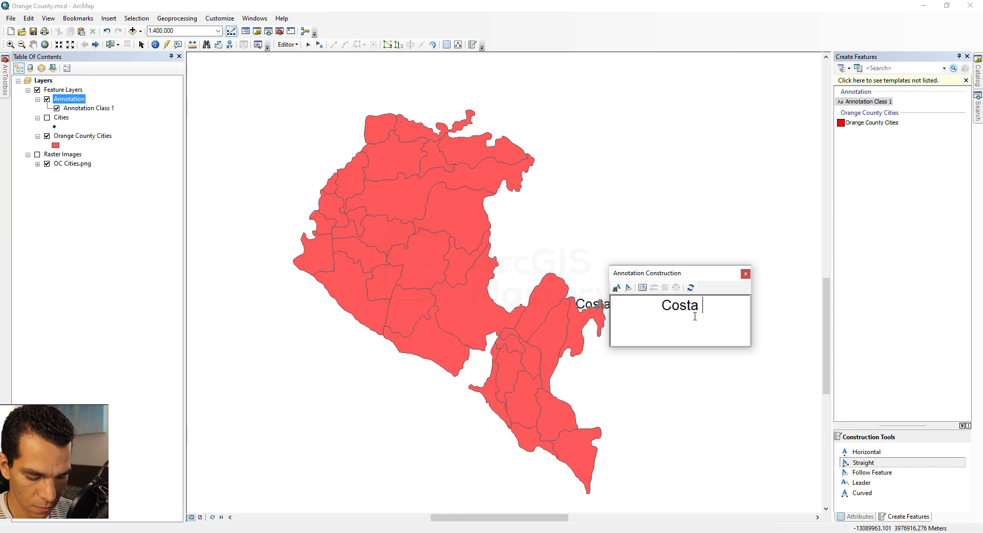
{"action": "type", "text": "Mesa"}
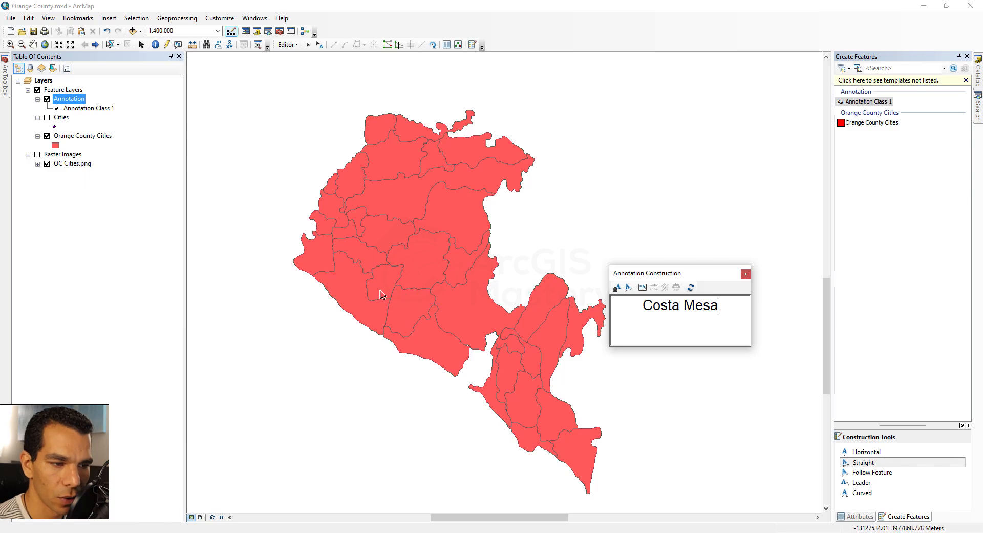
Place the Costa Mesa text as a straight annotation slanting upward at about 20 degrees, northwest of the county polygons
{"action": "left_click", "coordinate": [261, 175]}
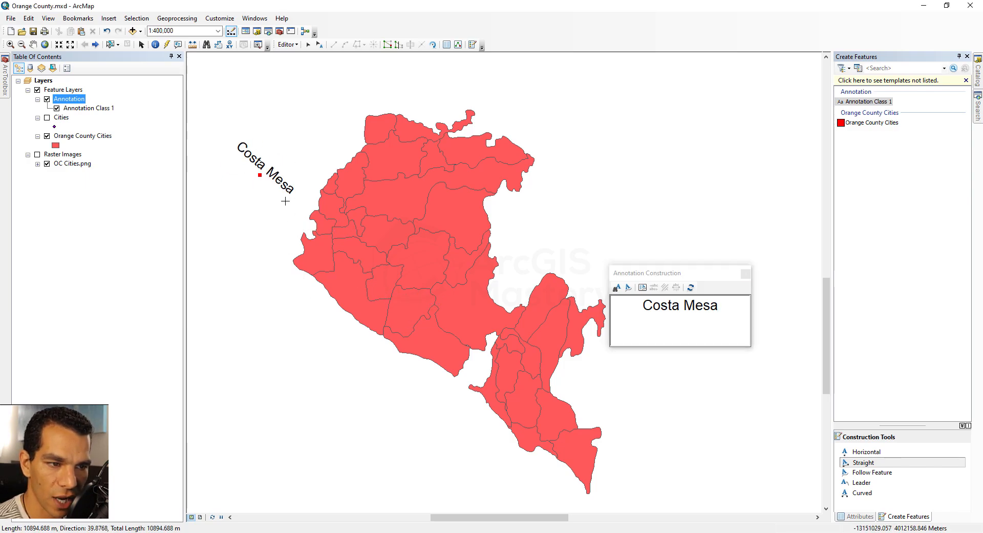
{"action": "left_click", "coordinate": [286, 155]}
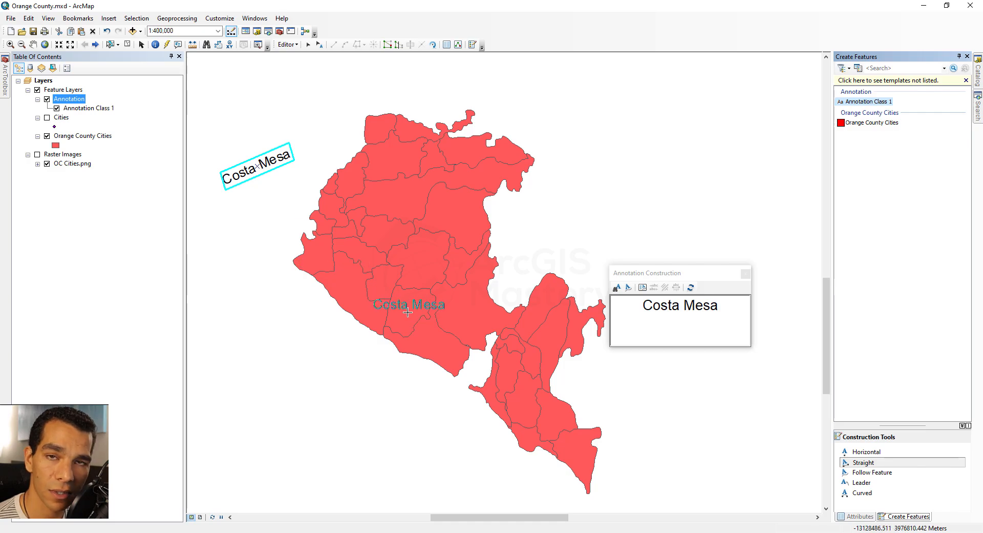
Set the Costa Mesa annotation's font size to 5 and move the annotation onto the Costa Mesa polygon
{"action": "left_click", "coordinate": [319, 46]}
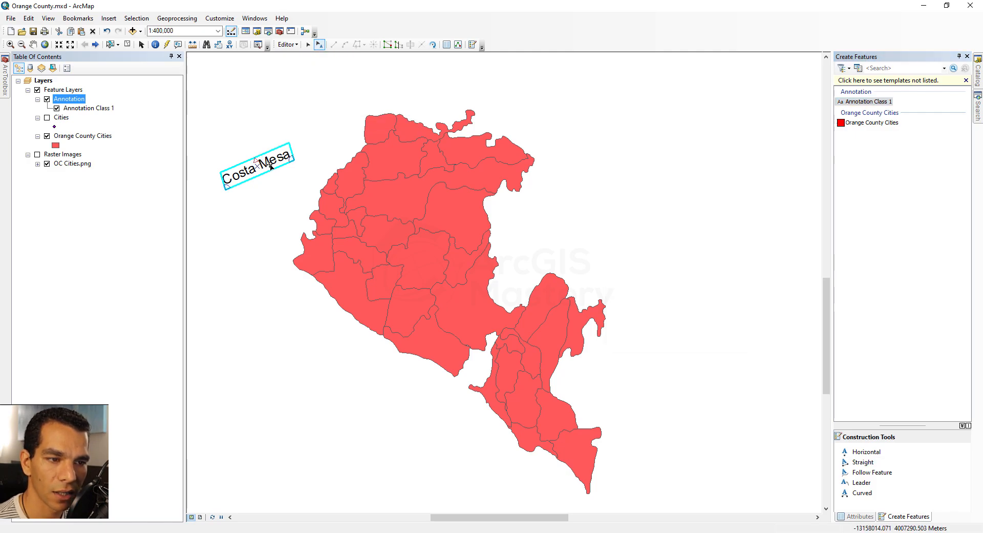
{"action": "double_click", "coordinate": [273, 166]}
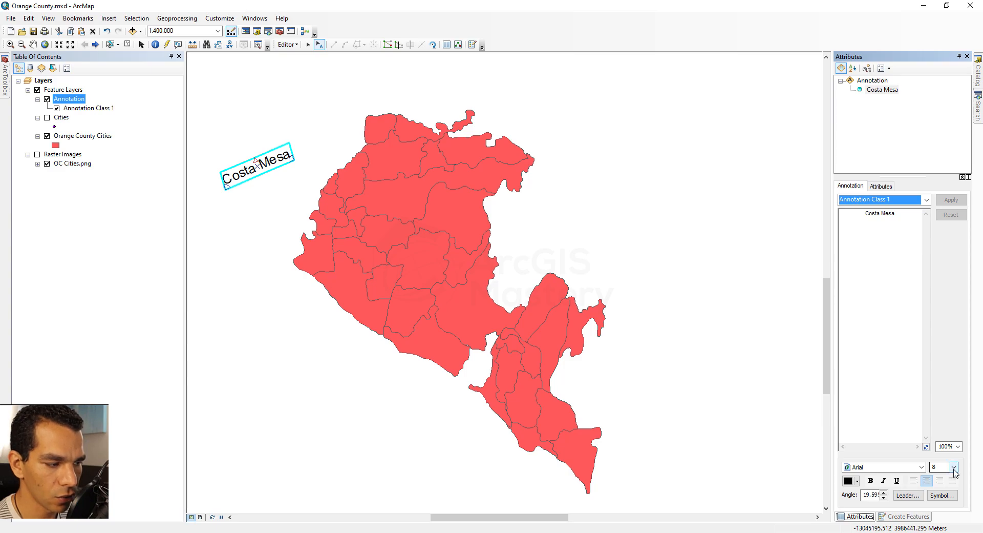
{"action": "left_click", "coordinate": [927, 201]}
{"action": "left_click", "coordinate": [927, 201]}
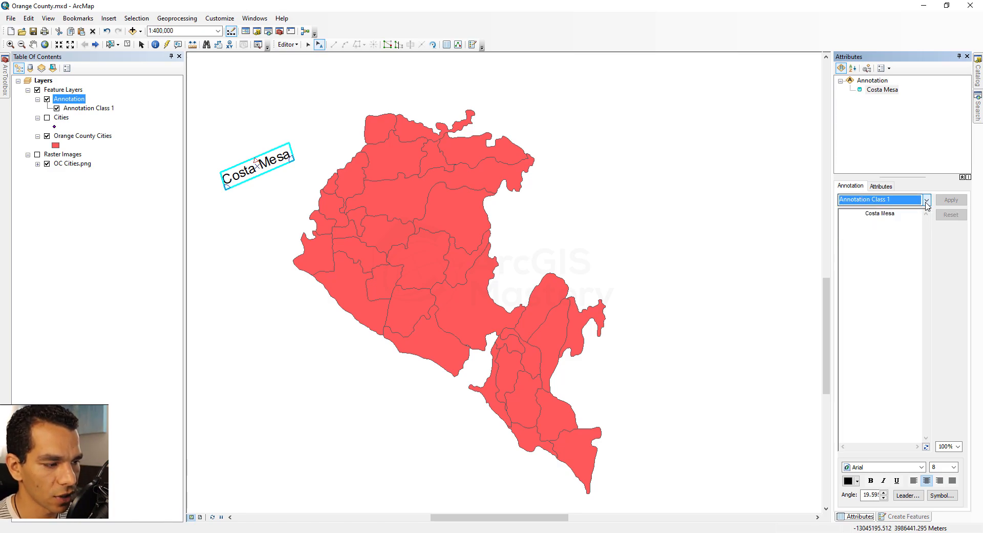
{"action": "left_click", "coordinate": [954, 466]}
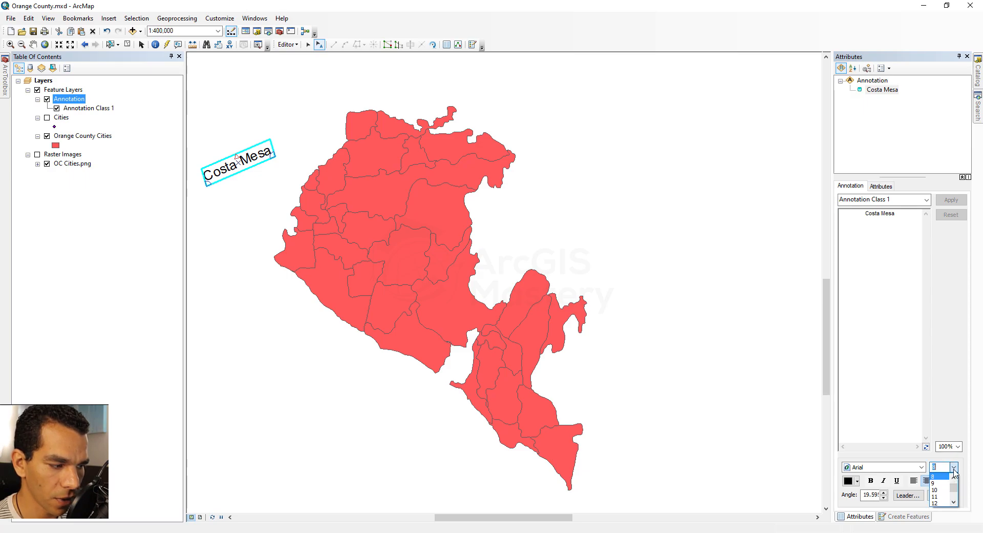
{"action": "scroll", "coordinate": [946, 498], "scroll_direction": "up", "scroll_amount": 1}
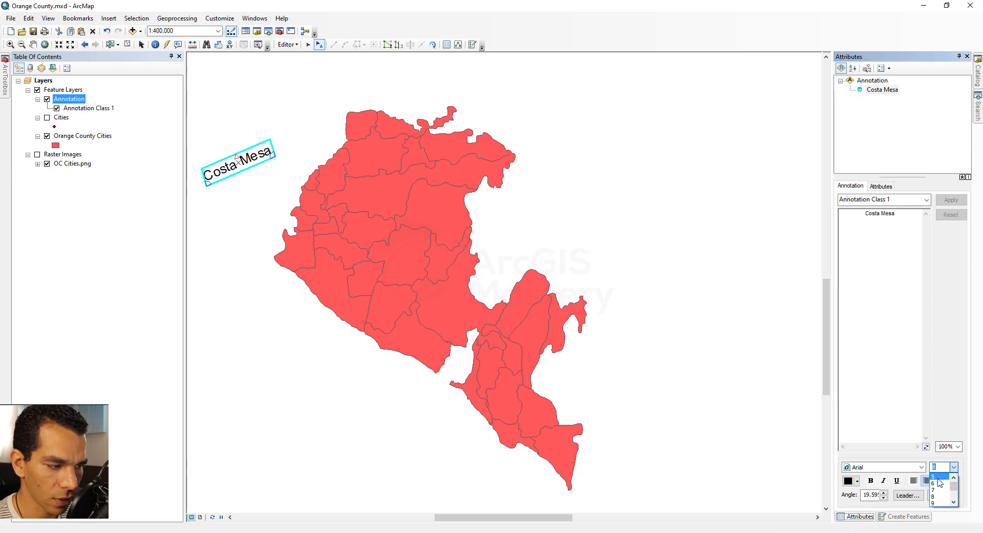
{"action": "left_click", "coordinate": [939, 478]}
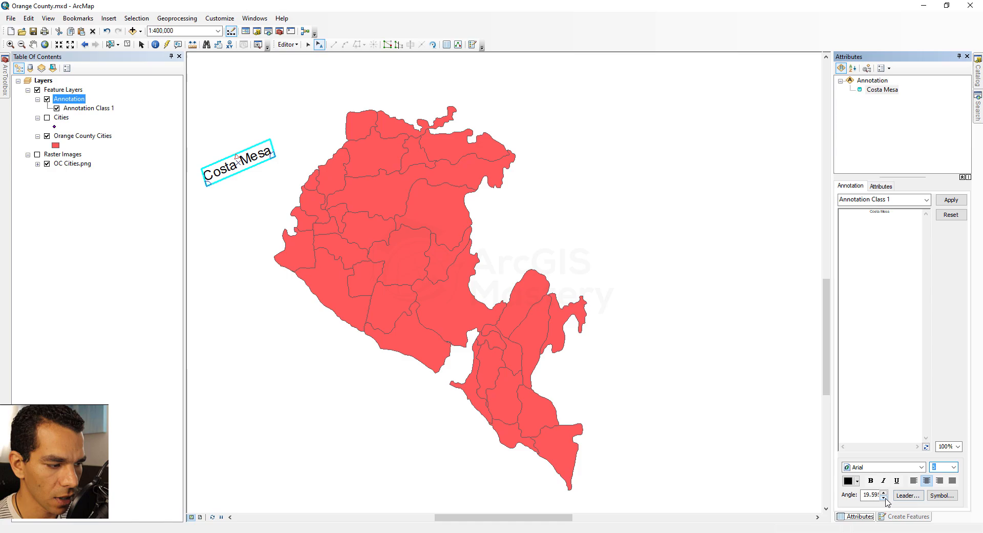
{"action": "left_click", "coordinate": [951, 199]}
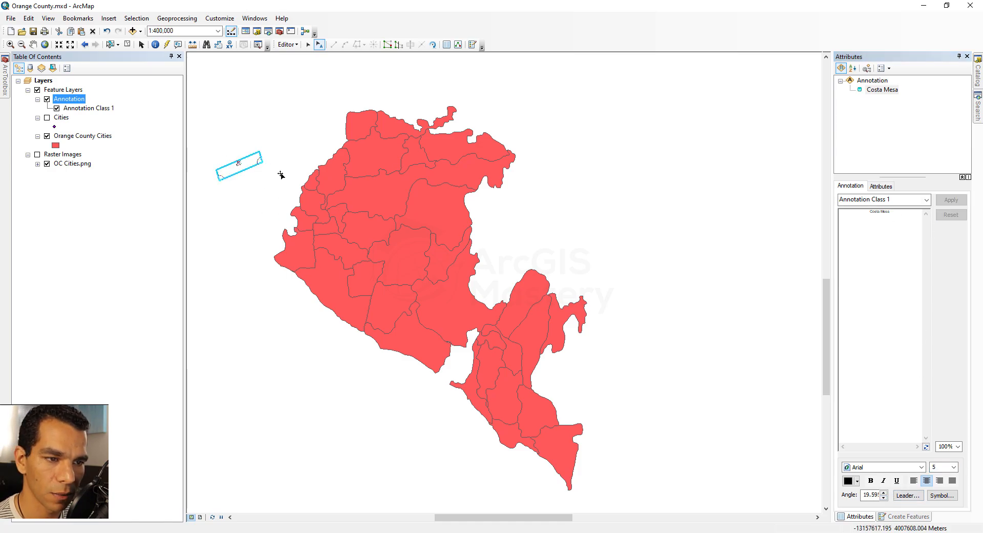
{"action": "mouse_move", "coordinate": [252, 166]}
{"action": "left_mouse_down"}
{"action": "mouse_move", "coordinate": [234, 144]}
{"action": "mouse_move", "coordinate": [401, 306]}
{"action": "left_mouse_up"}
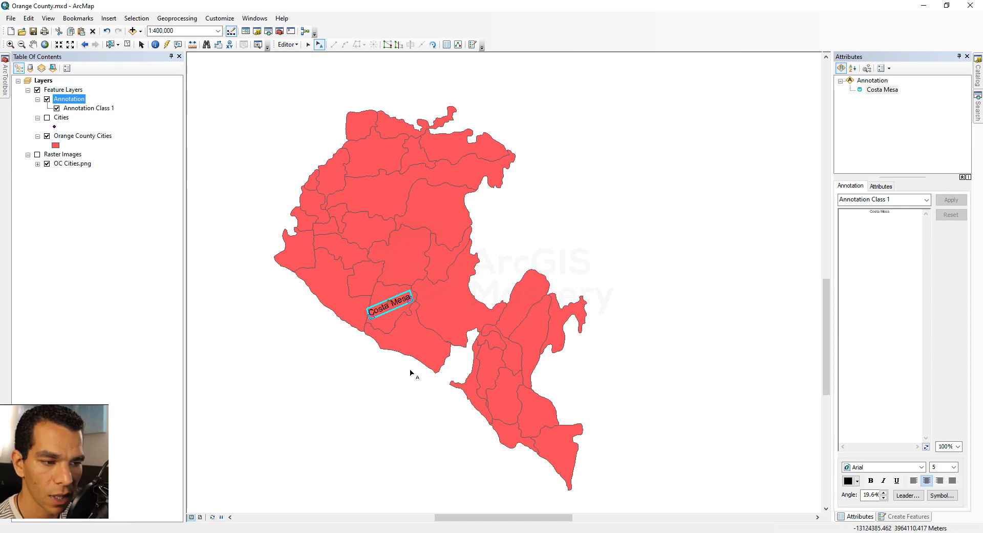
{"action": "scroll", "coordinate": [413, 362], "scroll_direction": "up", "scroll_amount": 4}
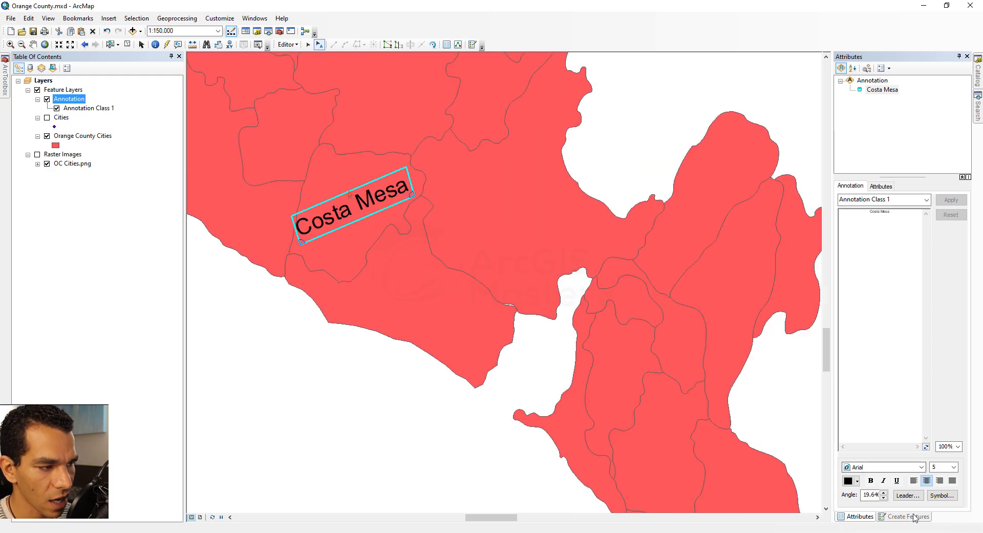
{"action": "left_click", "coordinate": [909, 516]}
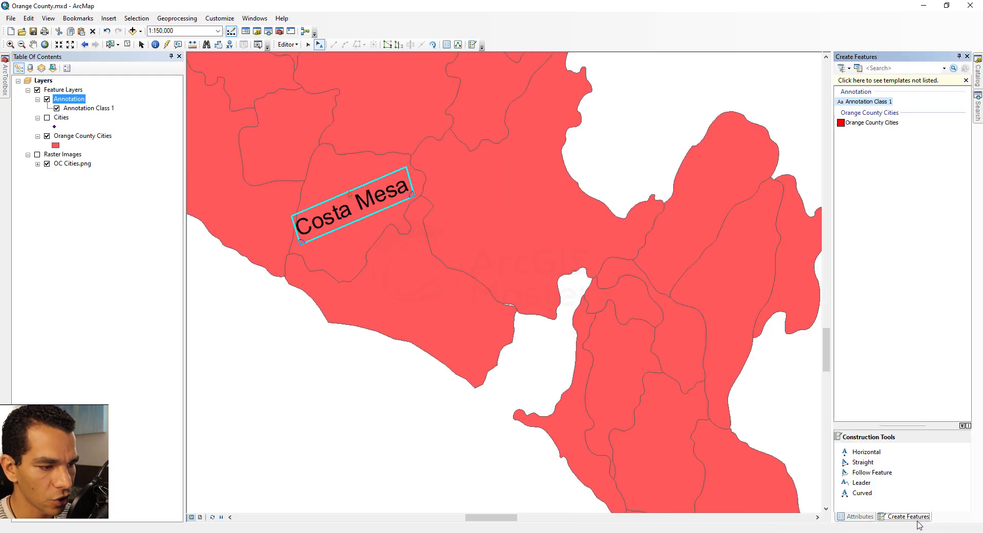
{"action": "left_click", "coordinate": [870, 452]}
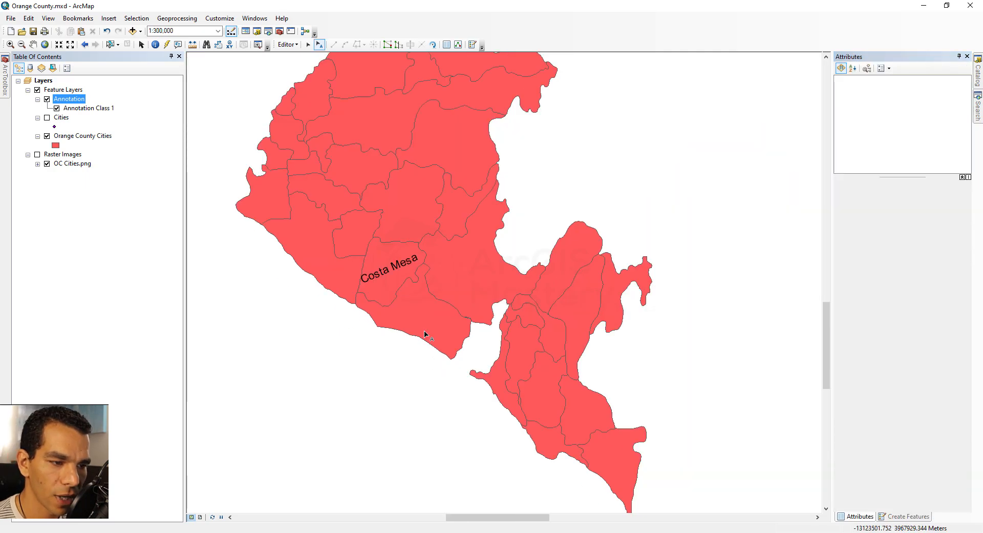
{"action": "scroll", "coordinate": [424, 334], "scroll_direction": "down", "scroll_amount": 2}
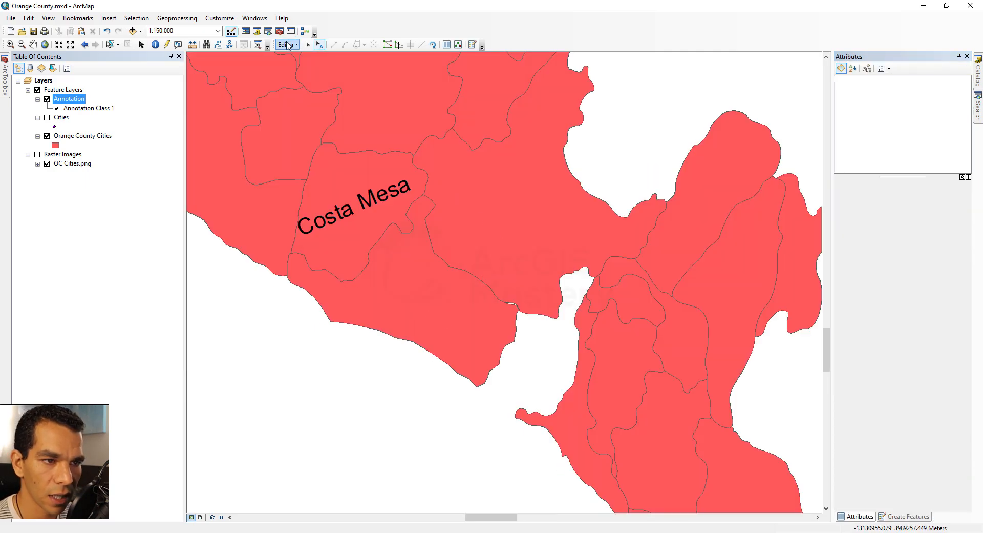
Activate the Annotation Class 1 template again and replace the whole construction text with Newport
{"action": "left_click", "coordinate": [913, 515]}
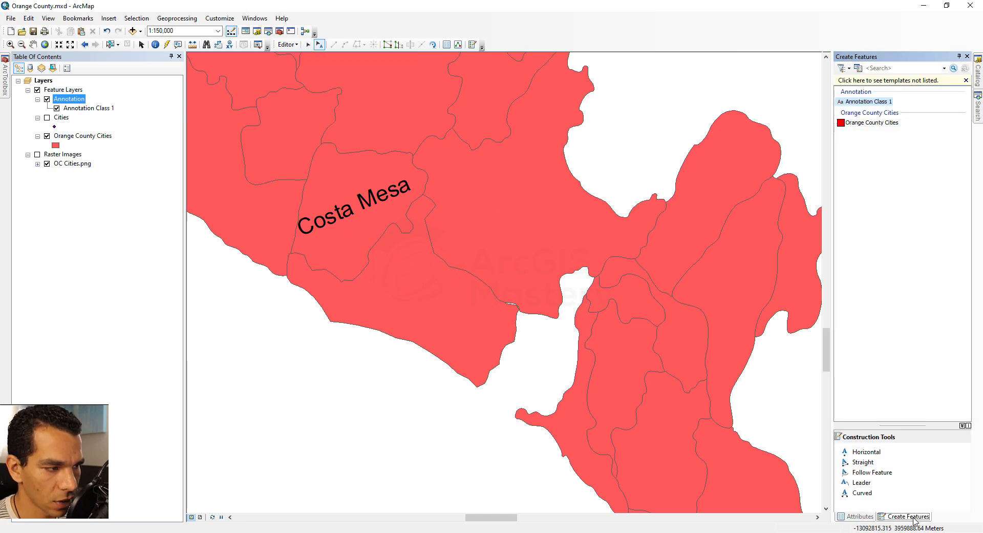
{"action": "left_click", "coordinate": [868, 101]}
{"action": "scroll", "coordinate": [499, 334], "scroll_direction": "up", "scroll_amount": 2}
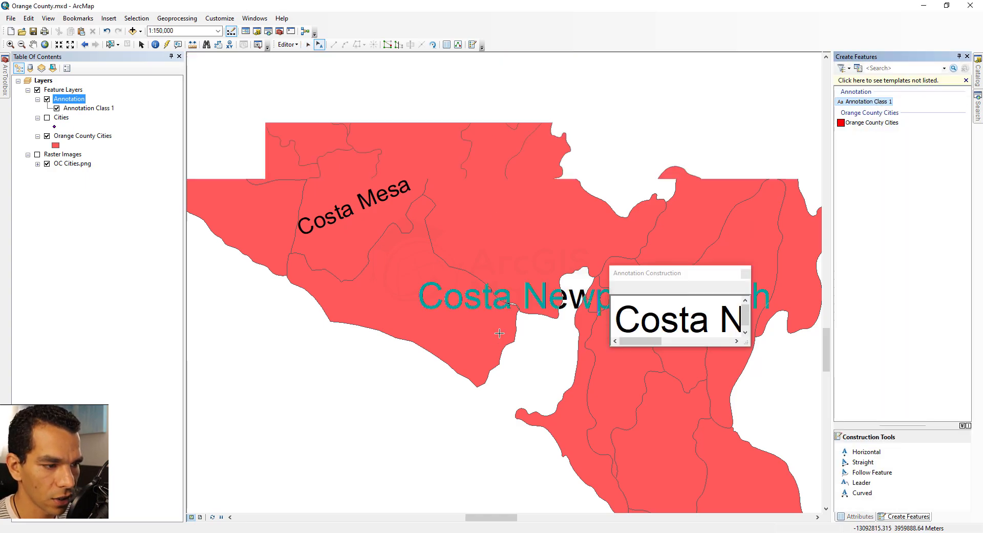
{"action": "scroll", "coordinate": [499, 334], "scroll_direction": "up", "scroll_amount": 1}
{"action": "double_click", "coordinate": [687, 311]}
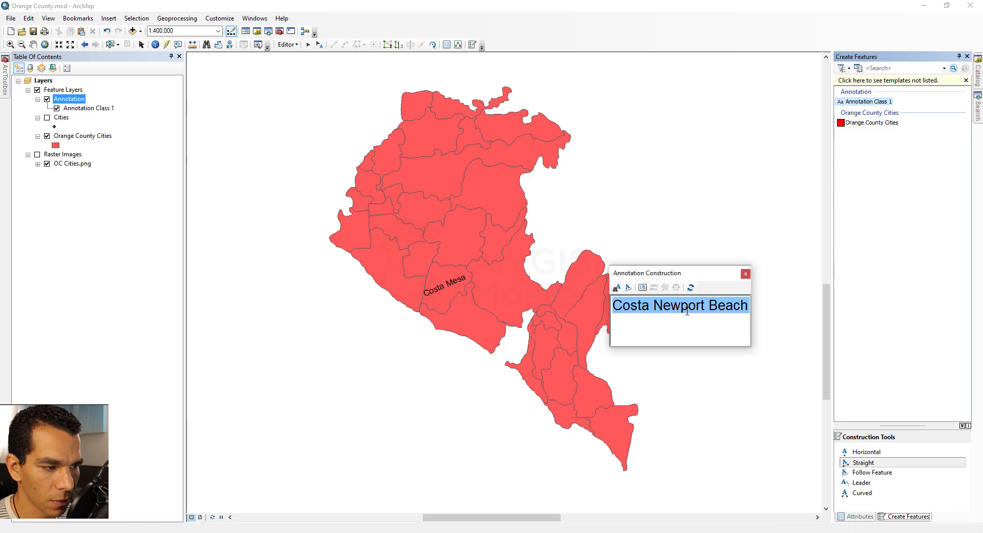
{"action": "triple_click", "coordinate": [687, 311]}
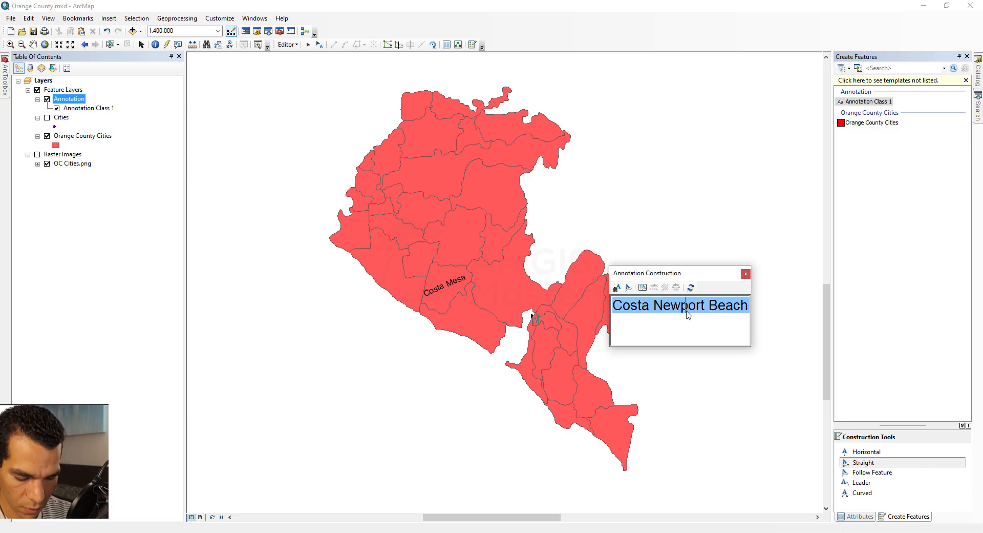
{"action": "type", "text": "Newport"}
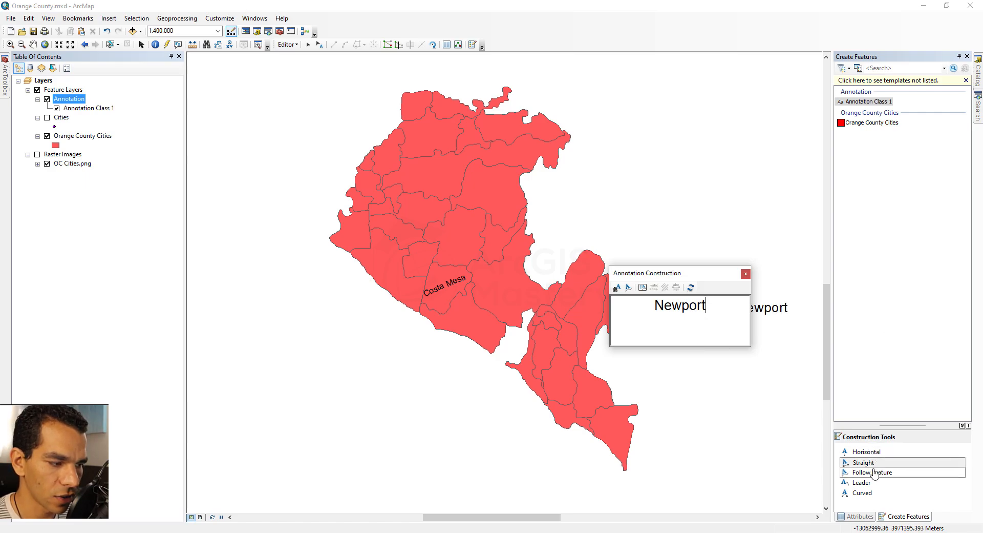
Place Newport as a horizontal annotation offshore, rotating and moving it to run along the coastline south of Costa Mesa
{"action": "left_click", "coordinate": [880, 453]}
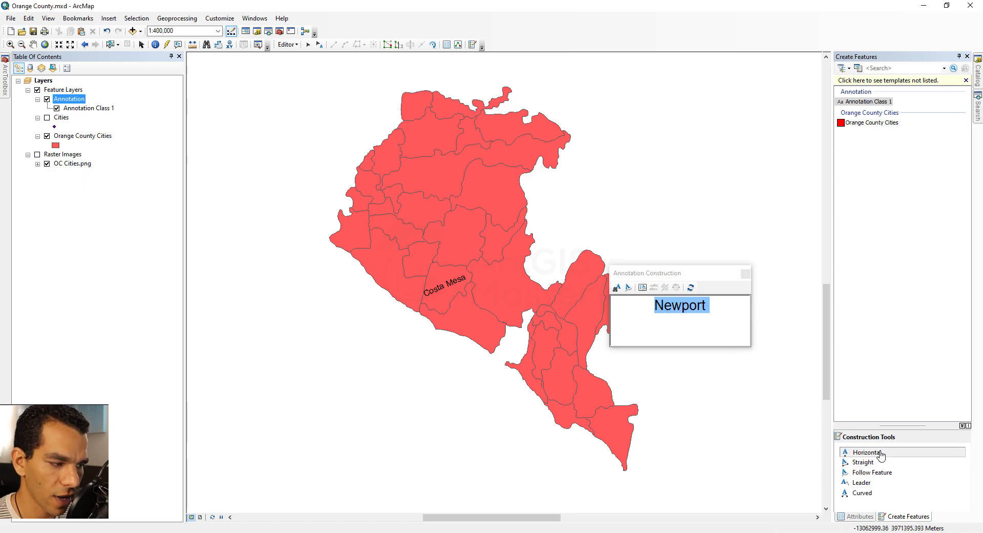
{"action": "left_click", "coordinate": [443, 366]}
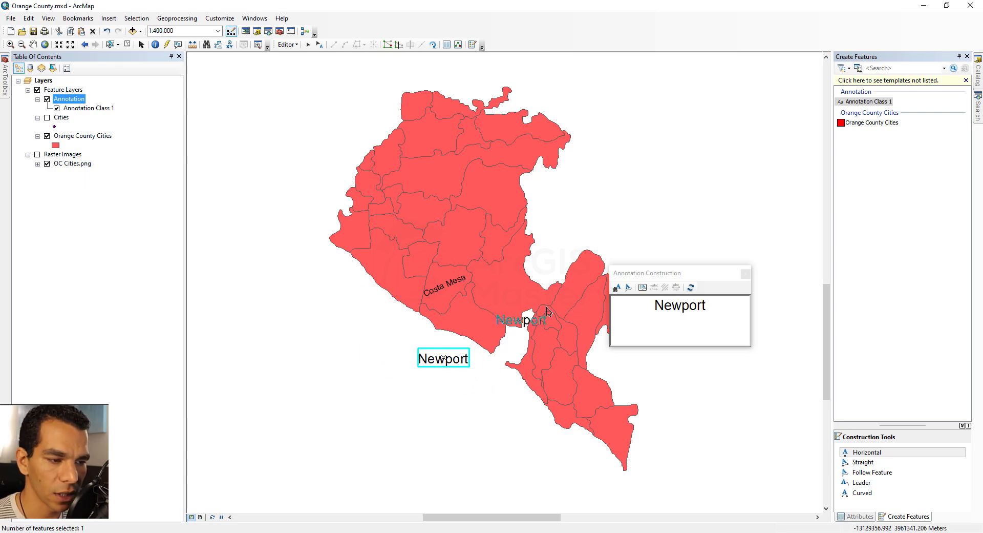
{"action": "left_click", "coordinate": [320, 45]}
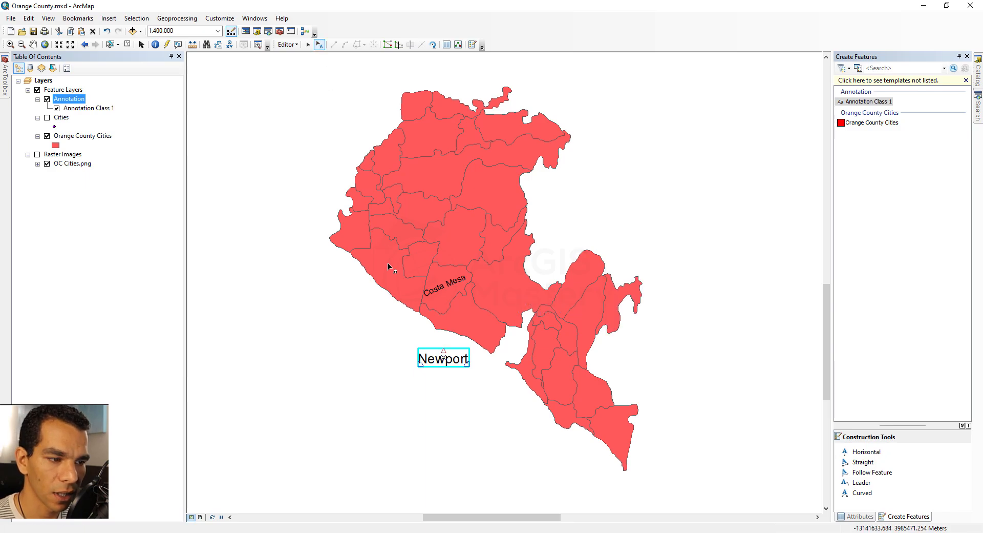
{"action": "mouse_move", "coordinate": [467, 364]}
{"action": "left_mouse_down"}
{"action": "mouse_move", "coordinate": [464, 349]}
{"action": "mouse_move", "coordinate": [467, 376]}
{"action": "mouse_move", "coordinate": [431, 346]}
{"action": "mouse_move", "coordinate": [422, 364]}
{"action": "mouse_move", "coordinate": [429, 353]}
{"action": "mouse_move", "coordinate": [459, 352]}
{"action": "left_mouse_up"}
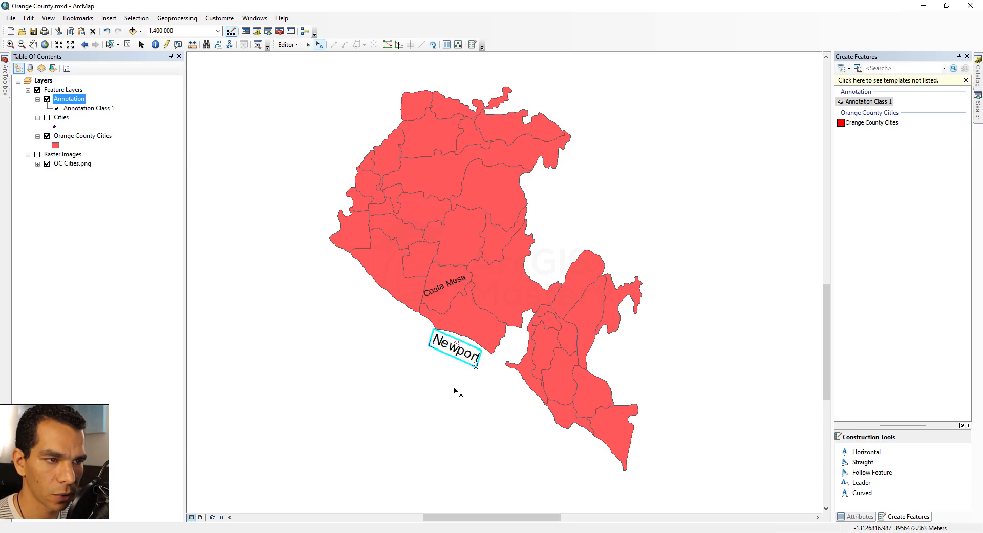
Add a Follow Feature annotation with the default text Label along the eastern boundary of the polygon east of Costa Mesa
{"action": "left_click", "coordinate": [876, 102]}
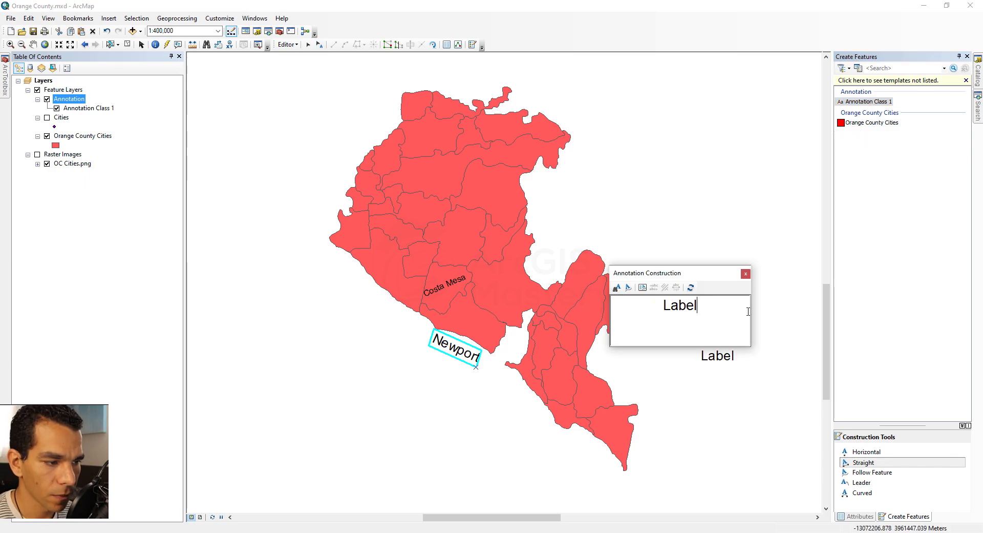
{"action": "left_click", "coordinate": [874, 472]}
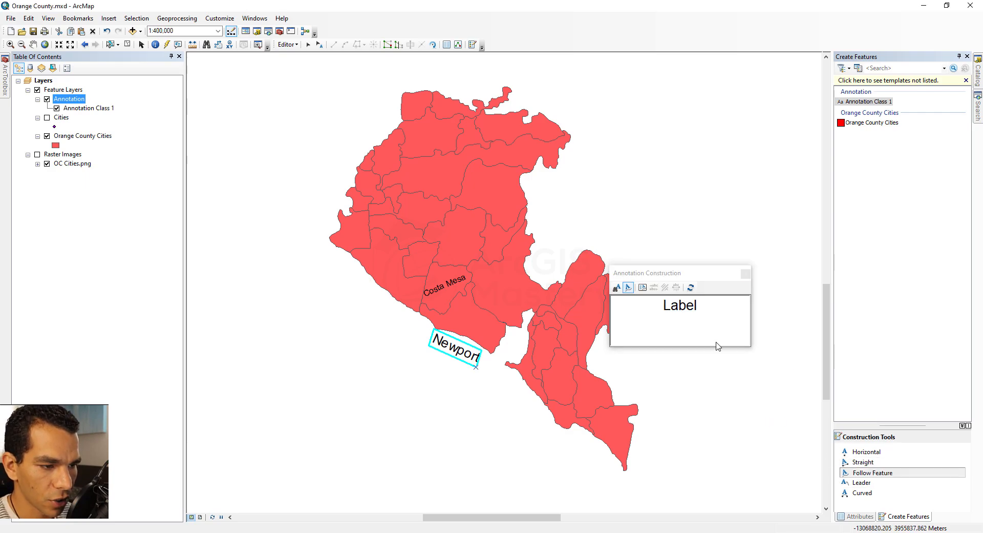
{"action": "left_click", "coordinate": [506, 291]}
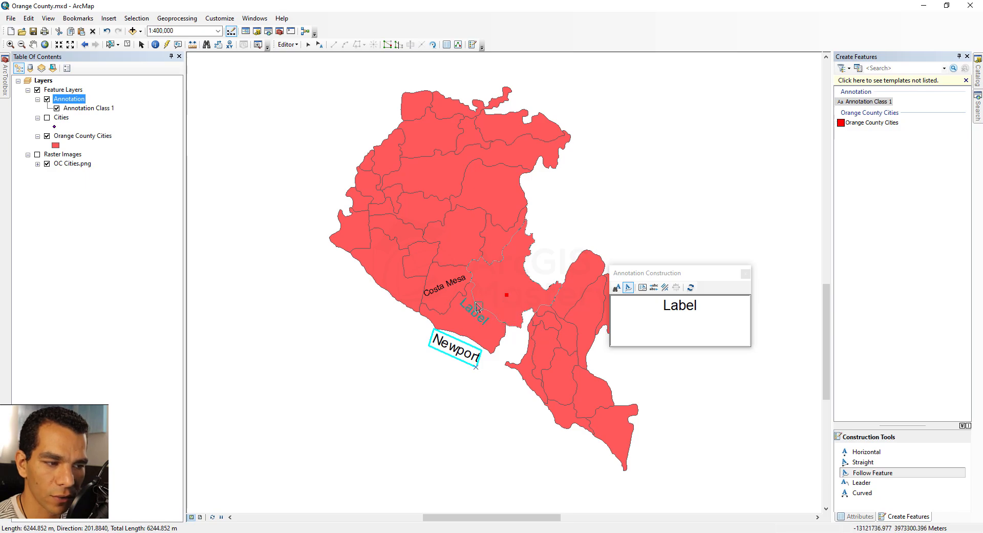
{"action": "scroll", "coordinate": [471, 291], "scroll_direction": "down", "scroll_amount": 2}
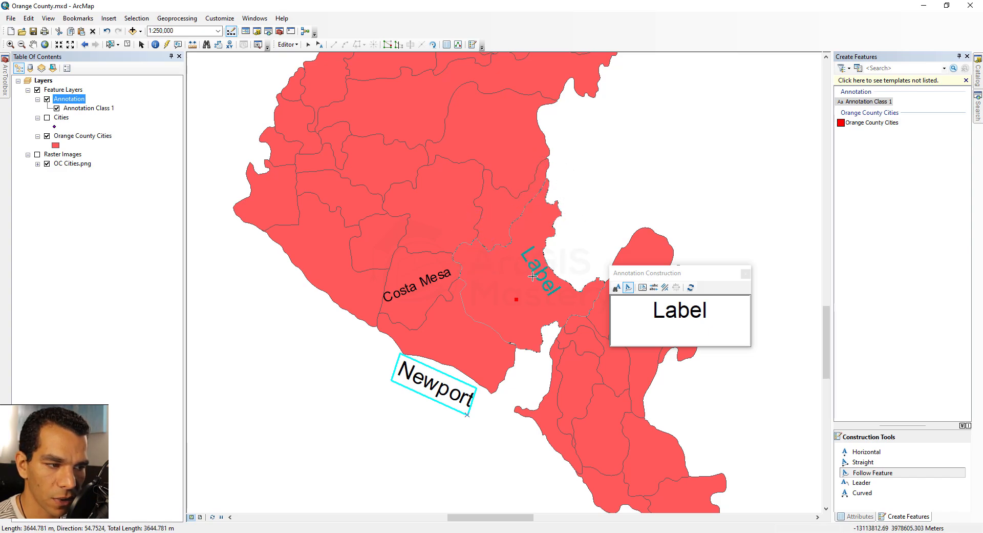
{"action": "left_click", "coordinate": [533, 277]}
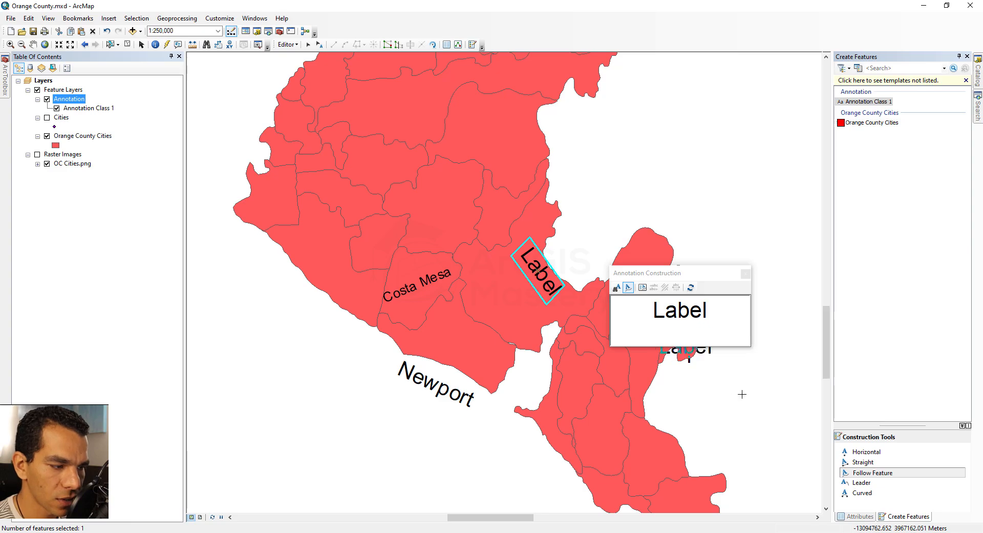
Add a Leader annotation pointing to the coastal polygon west of Costa Mesa with its text offshore, and clear the selection
{"action": "left_click", "coordinate": [863, 483]}
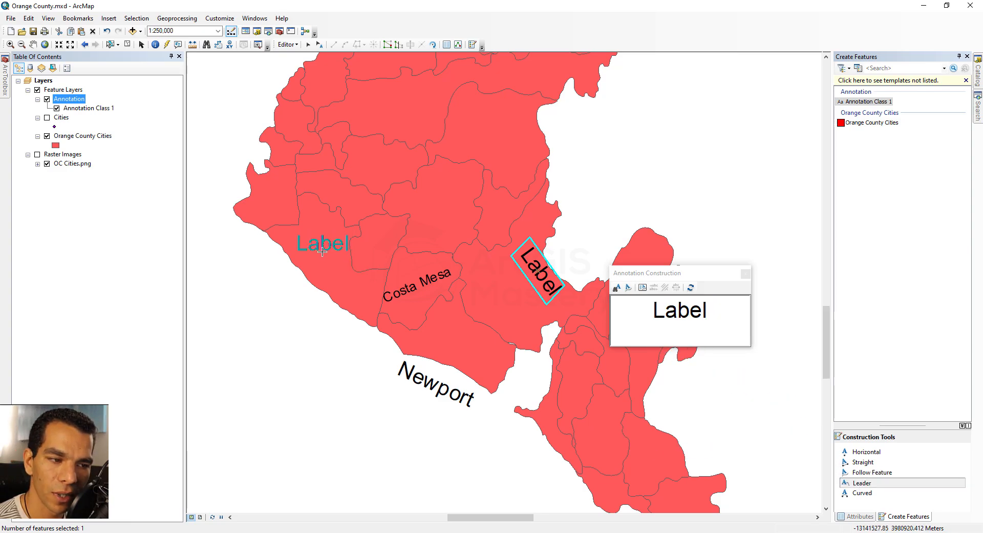
{"action": "left_click", "coordinate": [322, 251]}
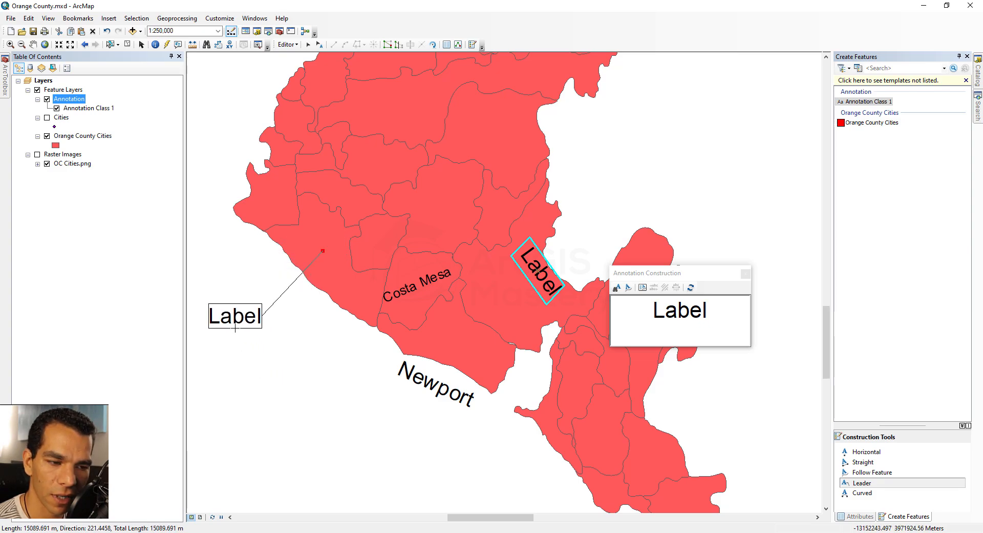
{"action": "left_click", "coordinate": [237, 329]}
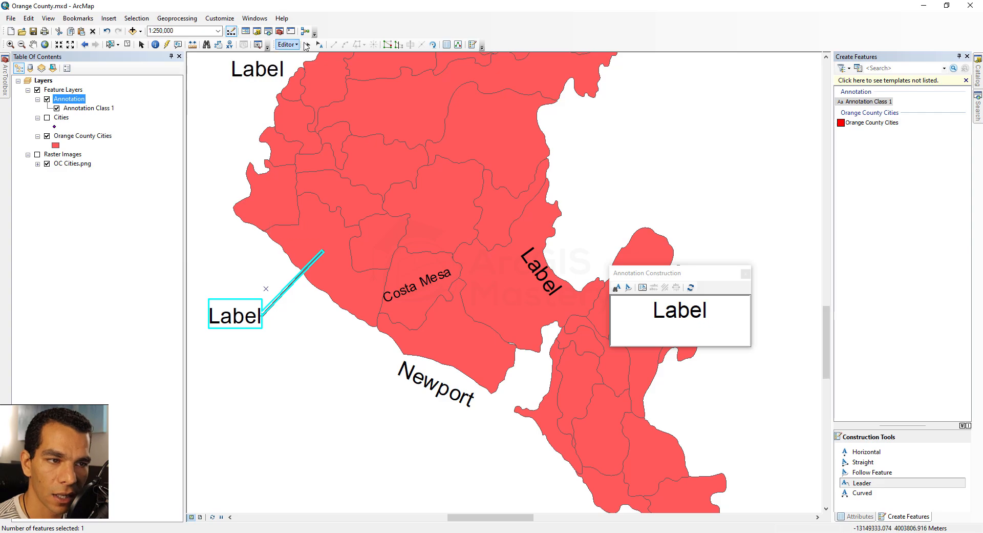
{"action": "left_click", "coordinate": [128, 44]}
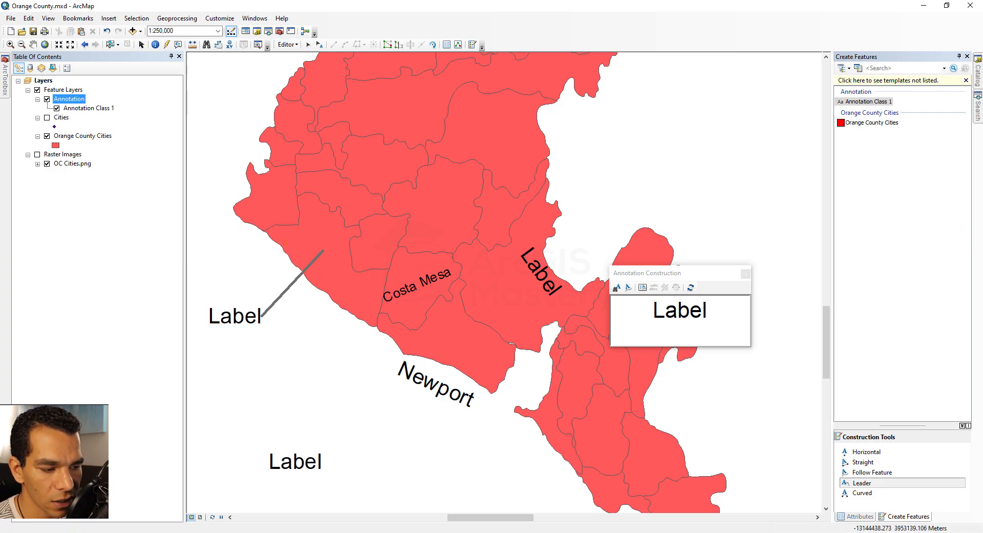
Check the city names on the OC Cities.png reference map in Photos and return to ArcMap
{"action": "key", "text": "alt+Tab"}
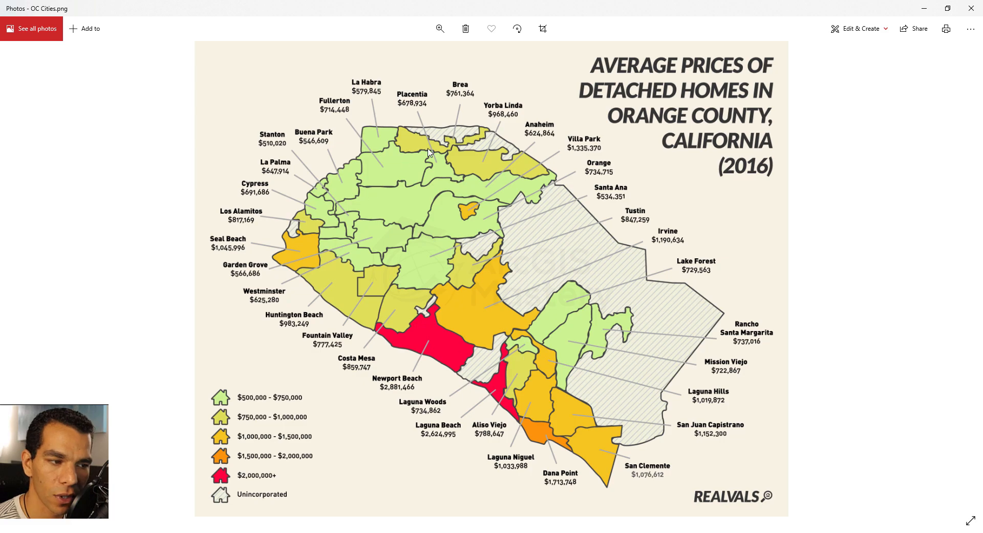
{"action": "key", "text": "alt+Tab"}
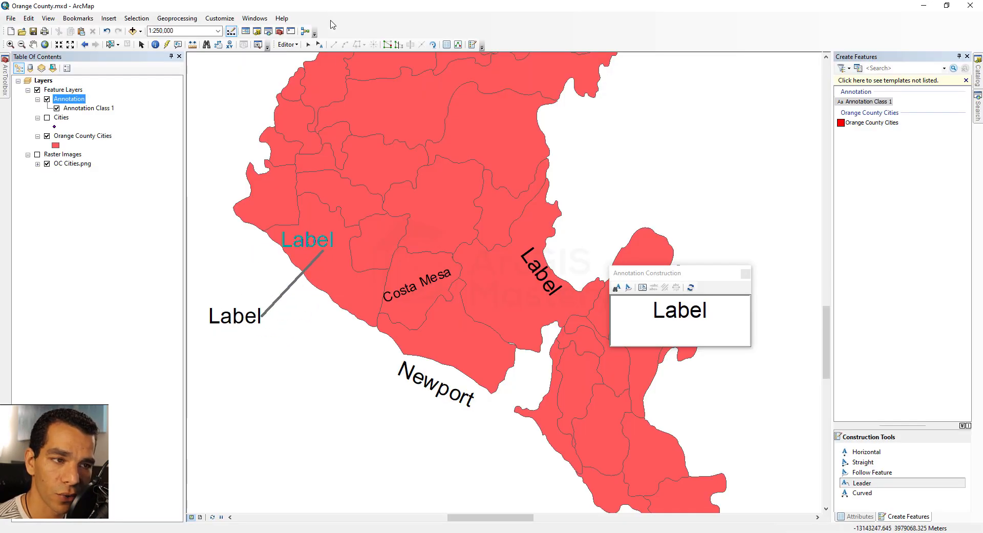
Set the offshore Leader annotation's leader line to blue with a width of 2, apply the change, and clear the selection
{"action": "left_click", "coordinate": [319, 44]}
{"action": "double_click", "coordinate": [291, 284]}
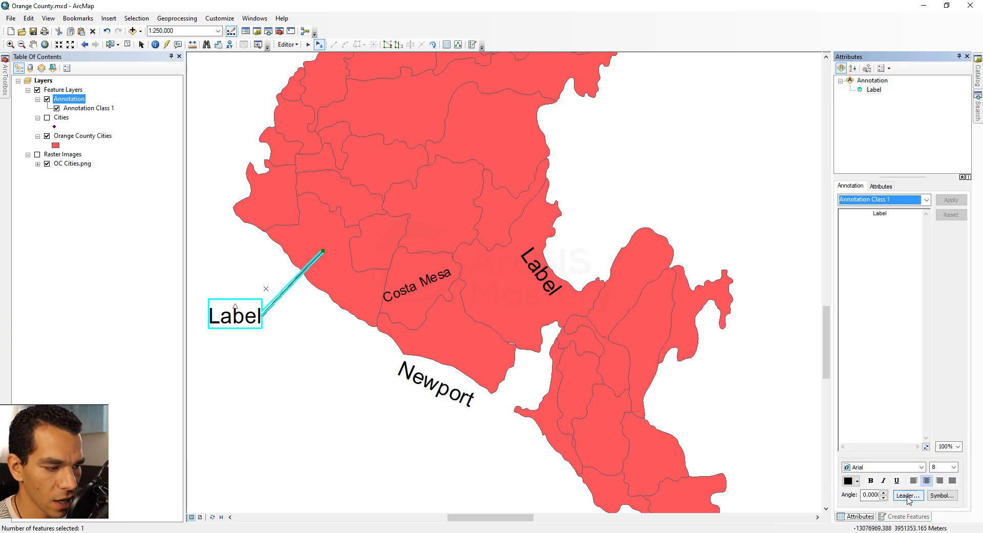
{"action": "left_click", "coordinate": [908, 495]}
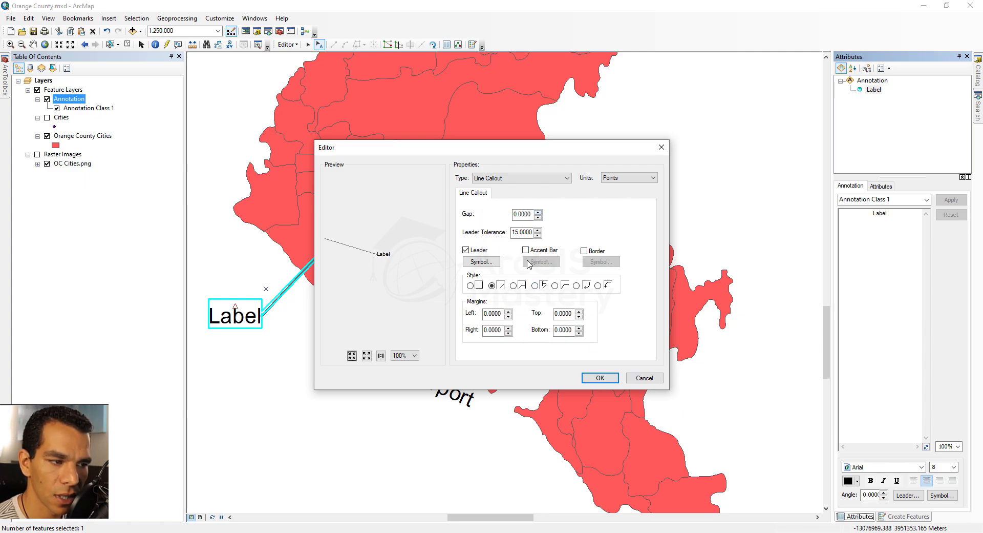
{"action": "left_click", "coordinate": [482, 261]}
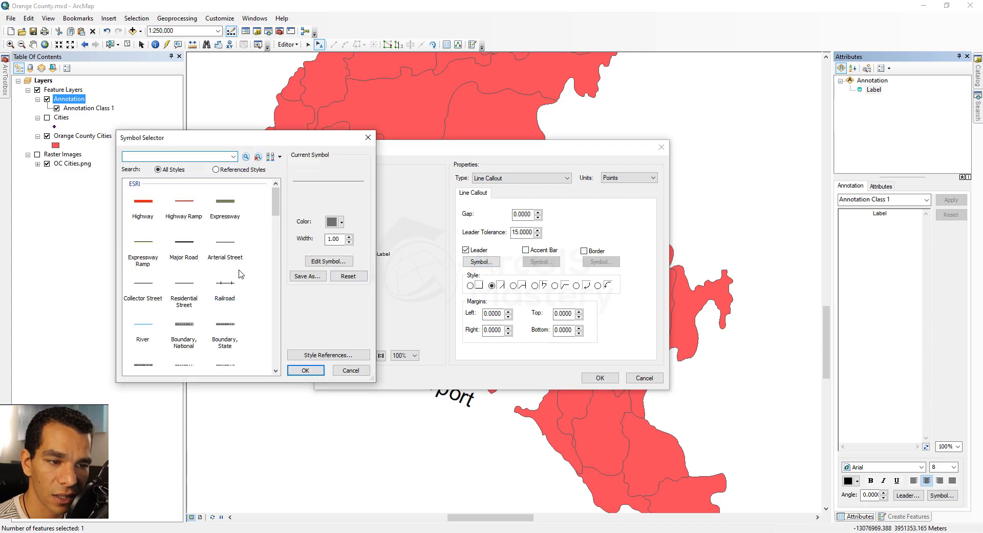
{"action": "left_click", "coordinate": [342, 223]}
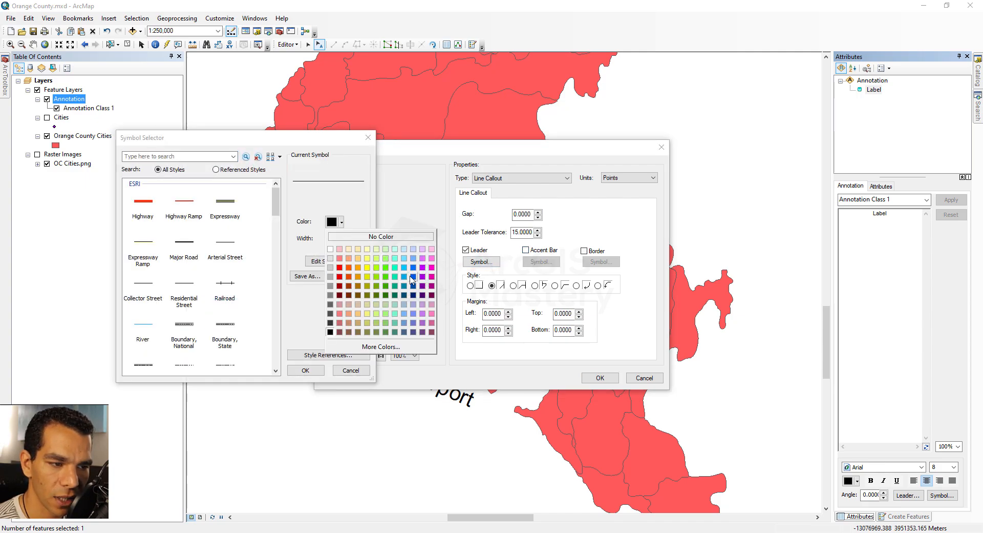
{"action": "left_click", "coordinate": [412, 277]}
{"action": "left_click", "coordinate": [349, 238]}
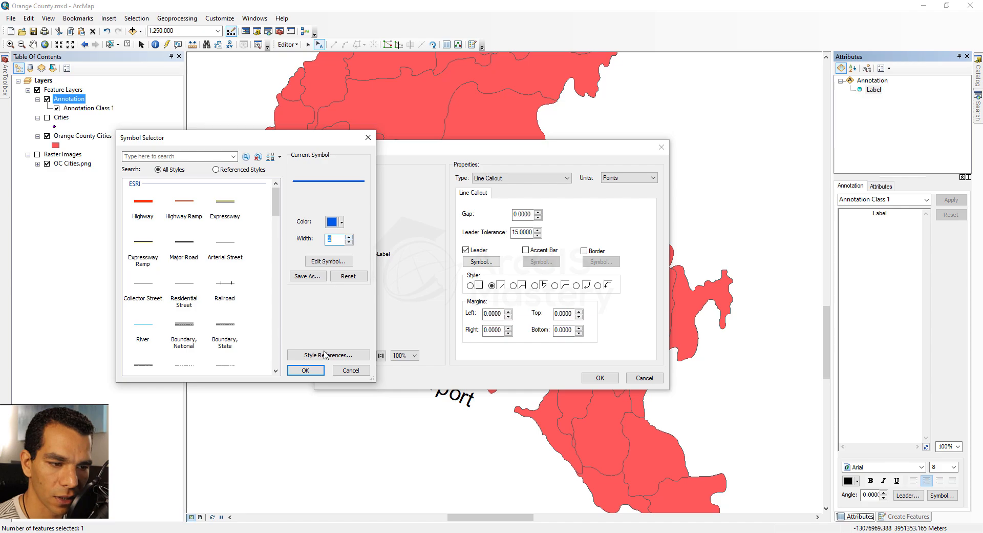
{"action": "left_click", "coordinate": [307, 371]}
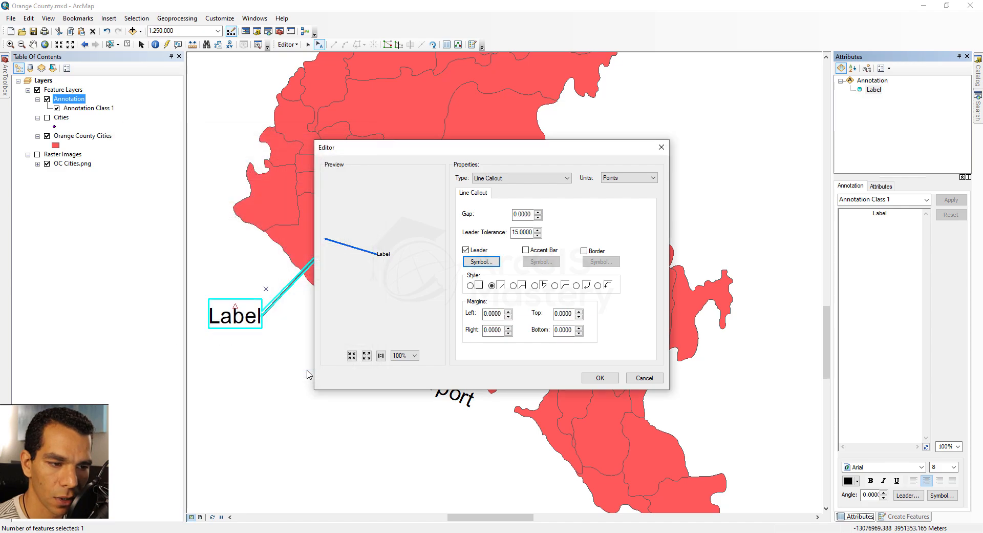
{"action": "left_click", "coordinate": [598, 378]}
{"action": "left_click", "coordinate": [951, 199]}
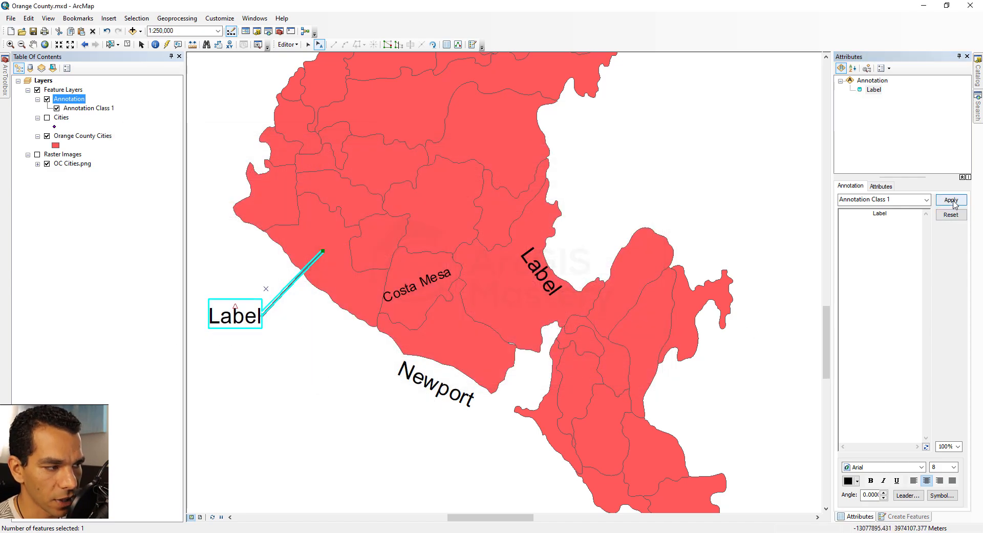
{"action": "left_click", "coordinate": [286, 341]}
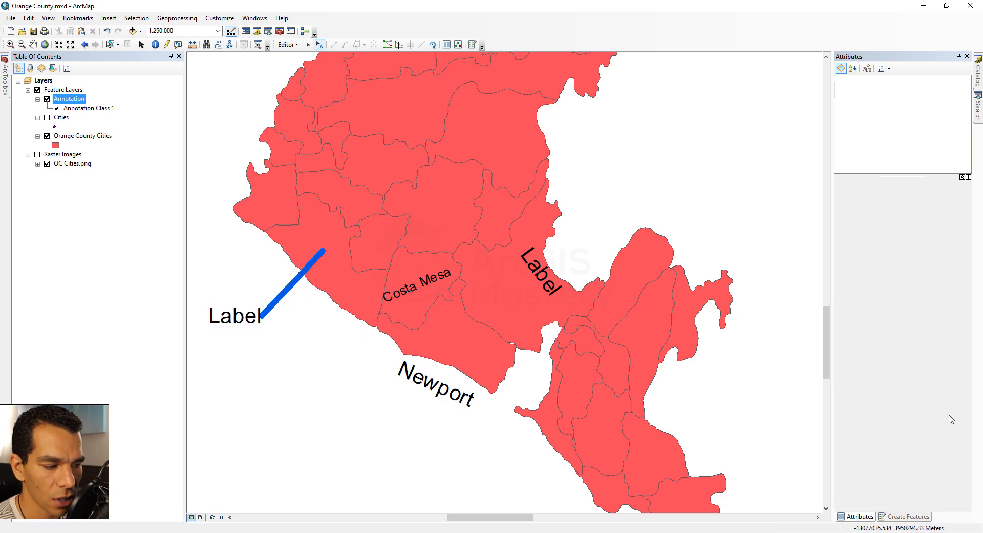
{"action": "left_click", "coordinate": [254, 318]}
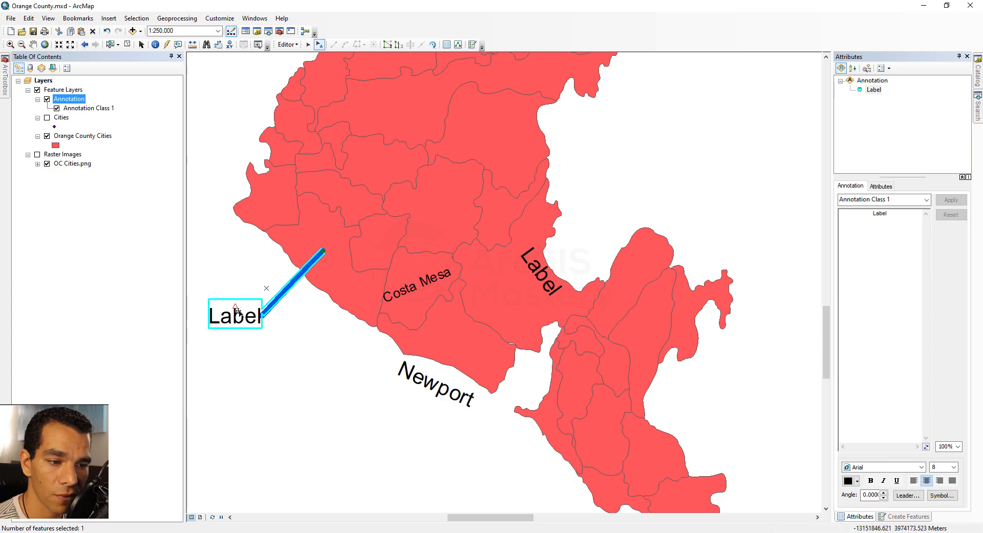
{"action": "left_click", "coordinate": [287, 328]}
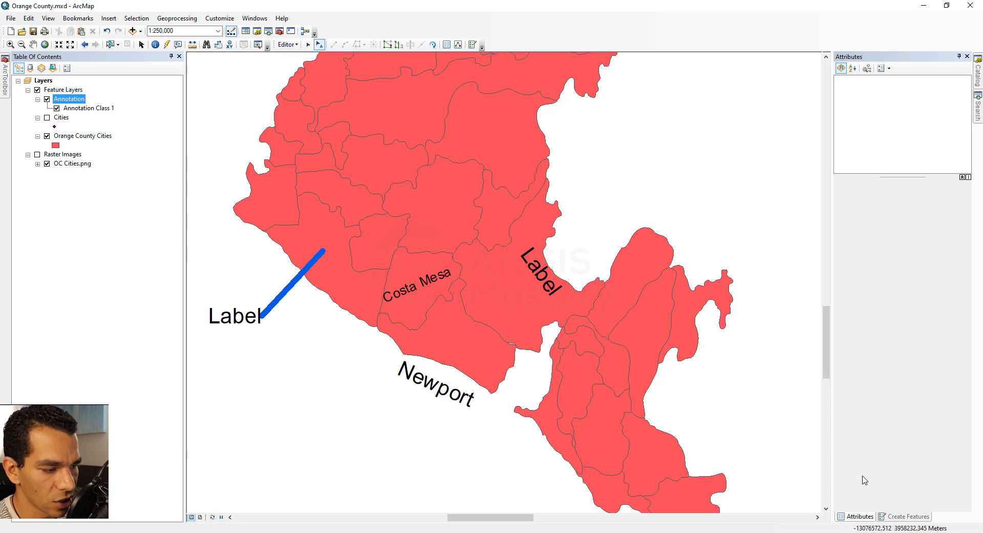
Activate the Annotation Class 1 template and add a Curved annotation with the default text Label, arching downward in the blank area east of the county
{"action": "left_click", "coordinate": [898, 516]}
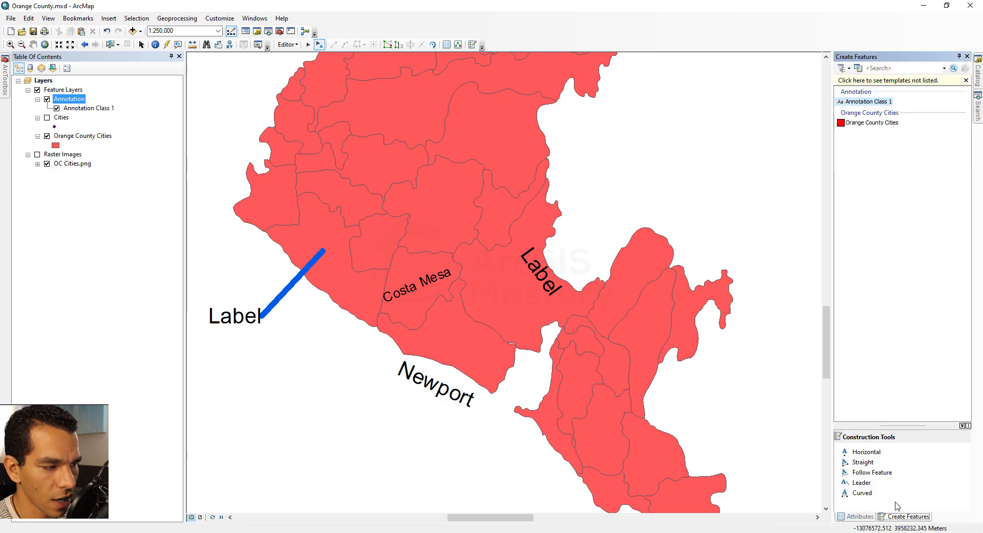
{"action": "left_click", "coordinate": [869, 102]}
{"action": "left_click", "coordinate": [863, 462]}
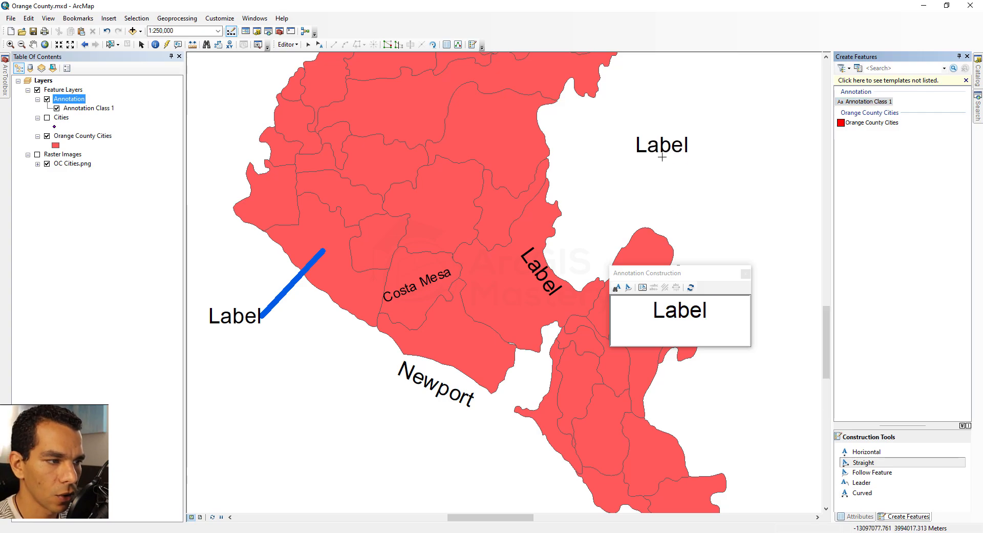
{"action": "left_click", "coordinate": [662, 158]}
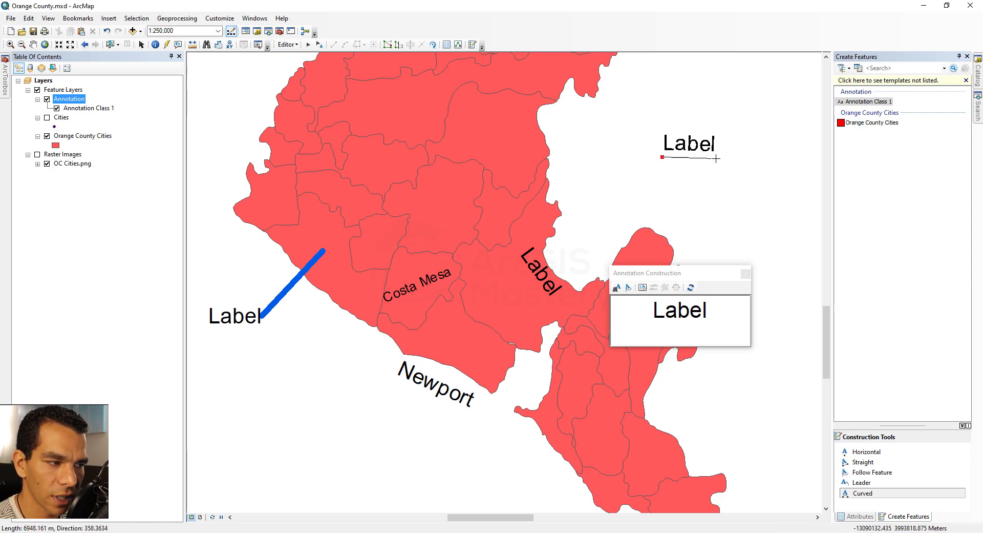
{"action": "left_click", "coordinate": [716, 159]}
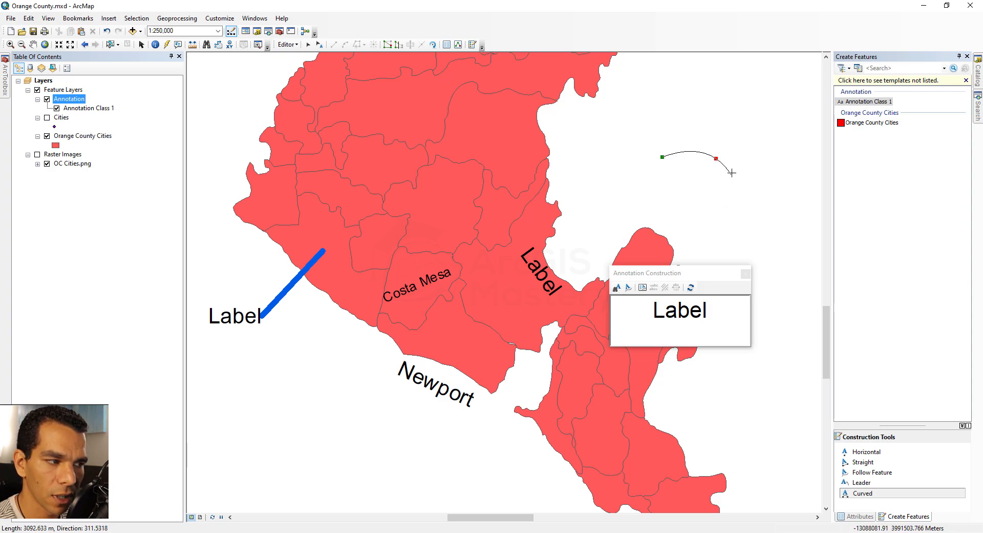
{"action": "left_click", "coordinate": [724, 195]}
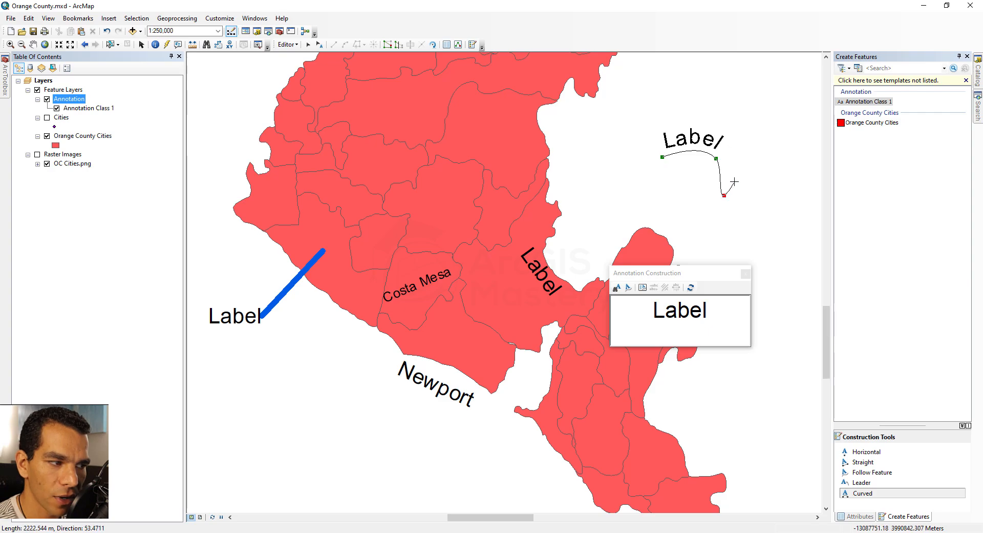
{"action": "double_click", "coordinate": [707, 204]}
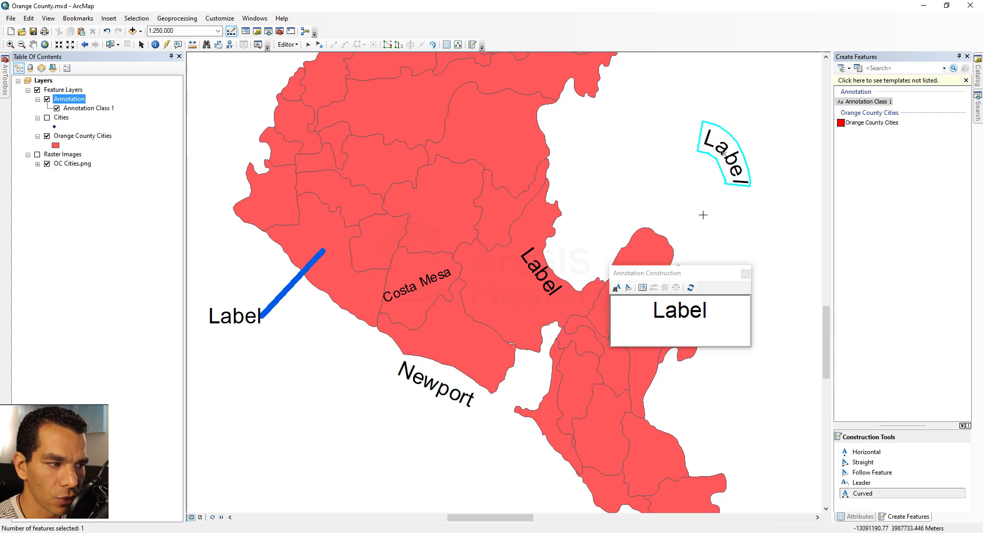
Replace the whole annotation construction text with Large long label
{"action": "double_click", "coordinate": [712, 312]}
{"action": "left_click", "coordinate": [717, 323]}
{"action": "left_click_drag", "start_coordinate": [717, 323], "coordinate": [638, 322]}
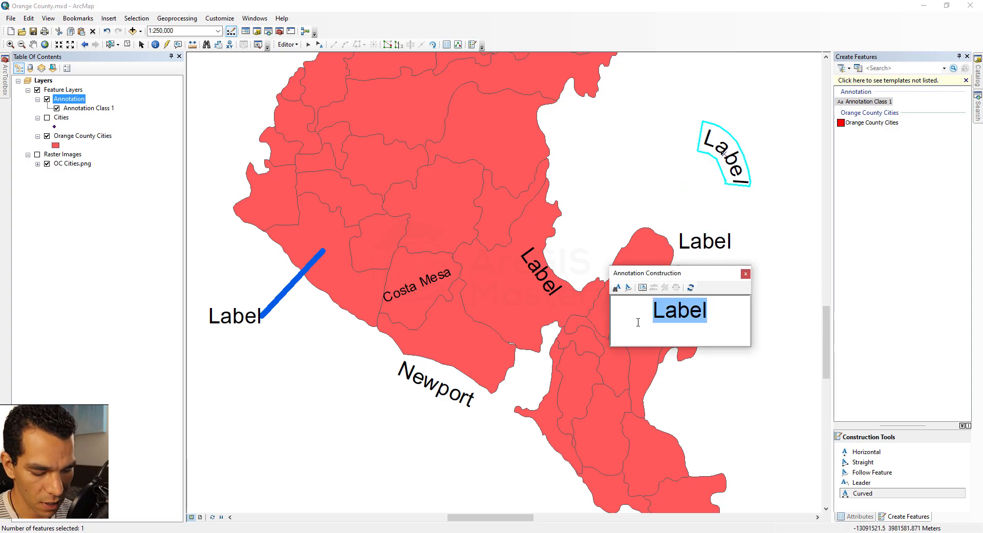
{"action": "type", "text": "Large lo"}
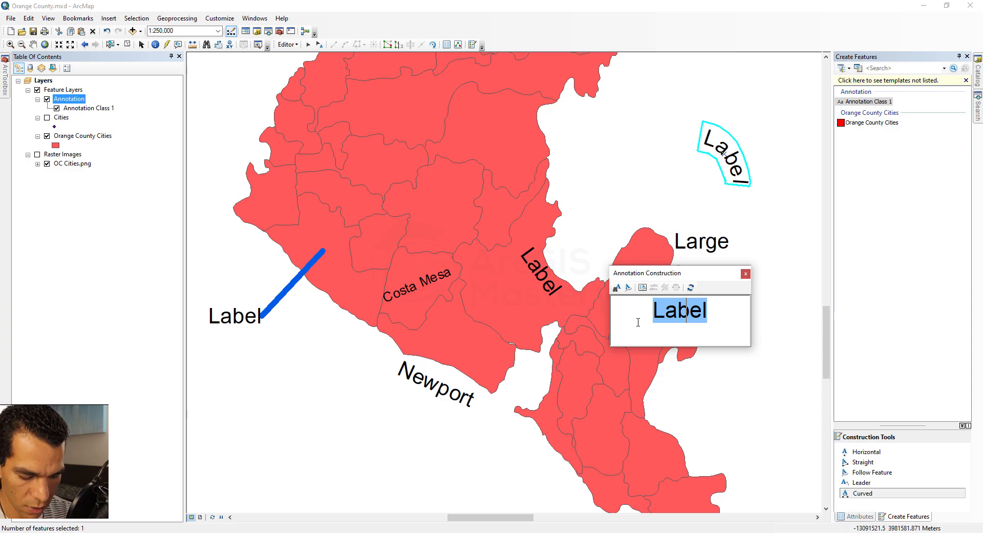
{"action": "type", "text": "ng label"}
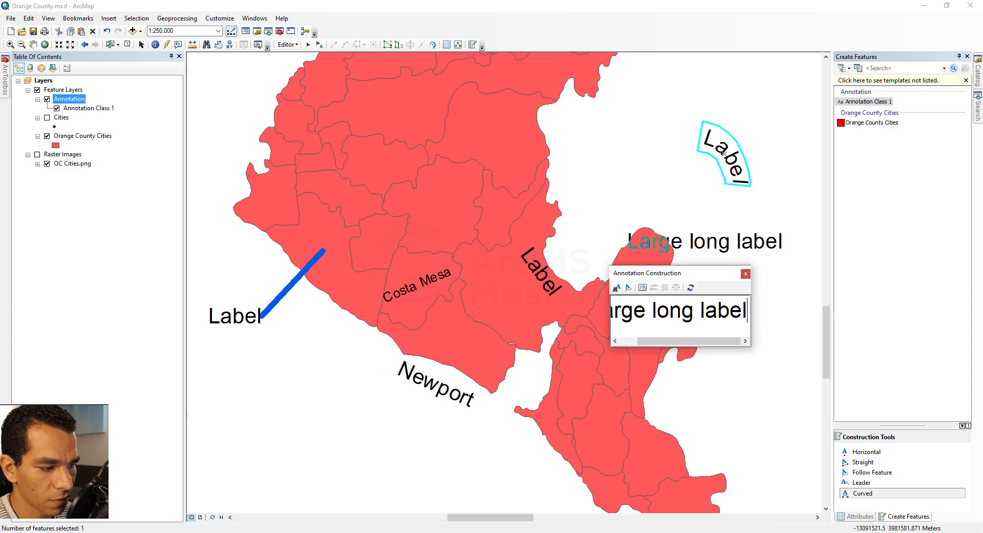
Add Large long label as a Curved annotation along a wavy four-point path in the blank area northeast of the county
{"action": "left_click", "coordinate": [867, 496]}
{"action": "scroll", "coordinate": [449, 379], "scroll_direction": "down", "scroll_amount": 1}
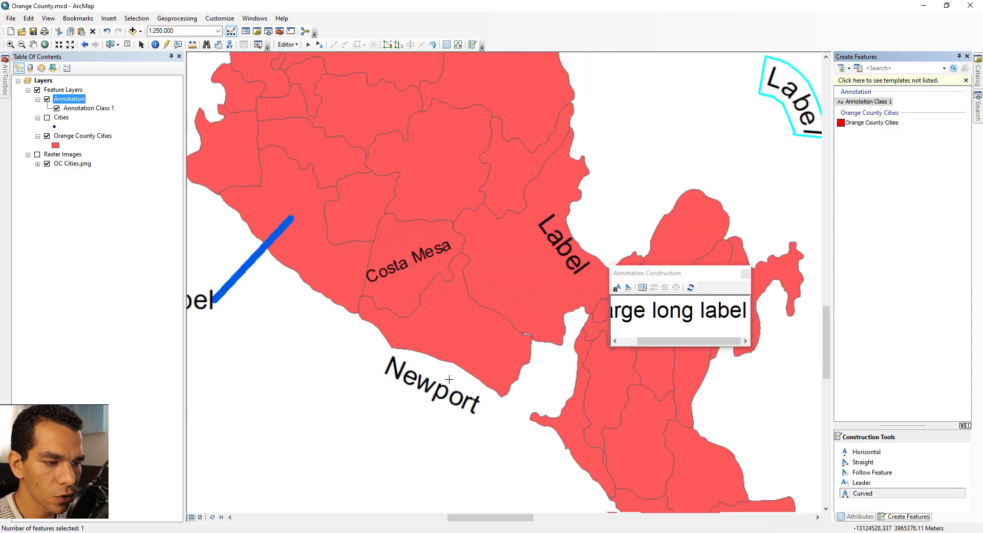
{"action": "scroll", "coordinate": [444, 379], "scroll_direction": "up", "scroll_amount": 1}
{"action": "scroll", "coordinate": [443, 379], "scroll_direction": "up", "scroll_amount": 1}
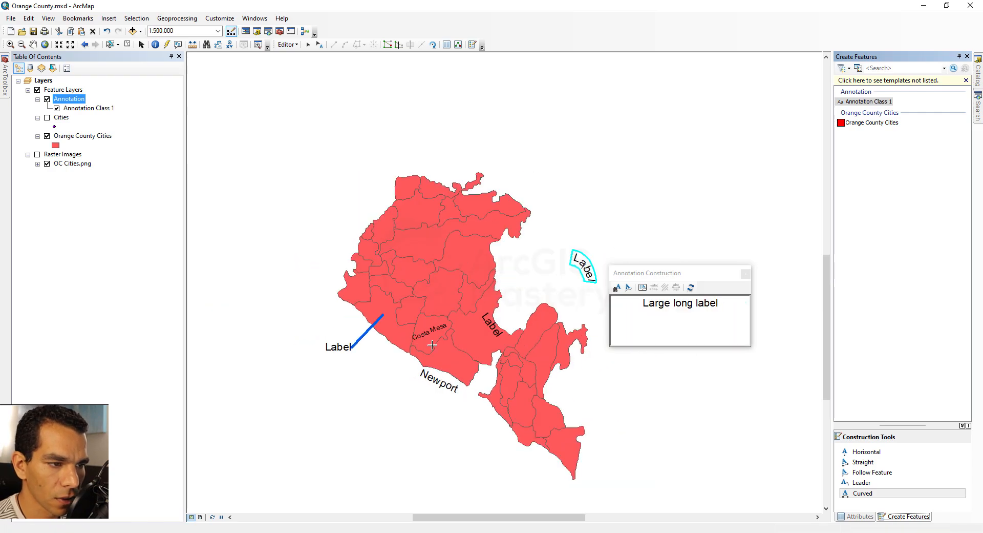
{"action": "left_click", "coordinate": [627, 149]}
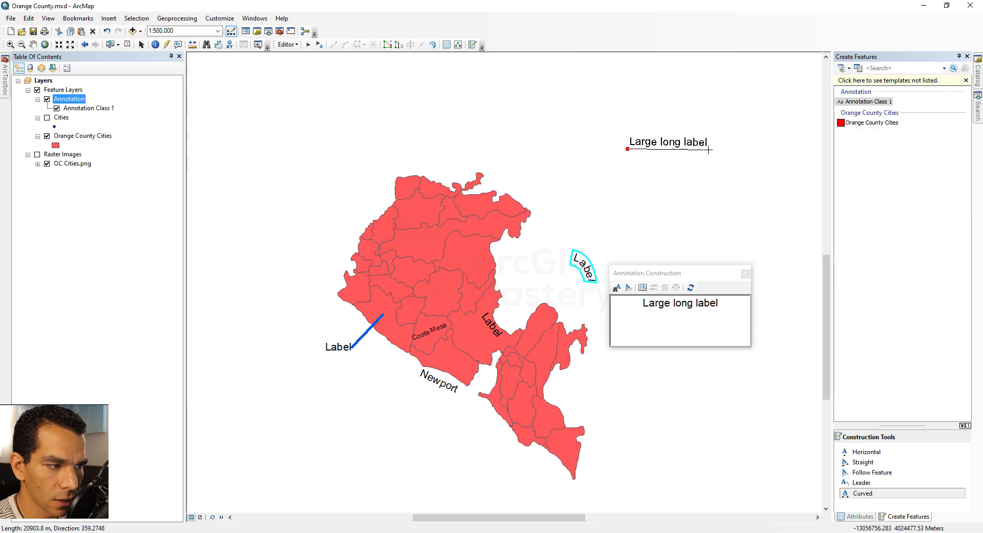
{"action": "double_click", "coordinate": [707, 149]}
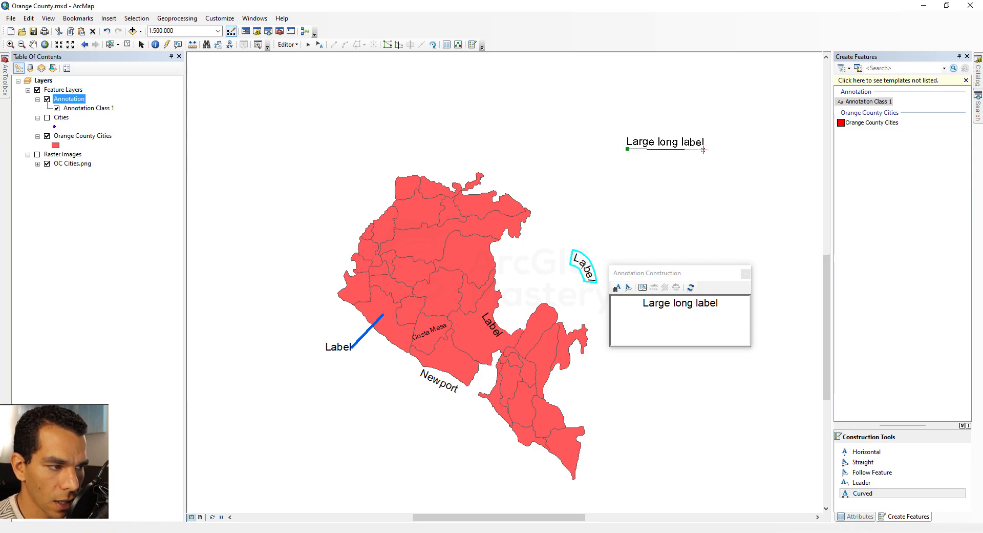
{"action": "left_click", "coordinate": [704, 150]}
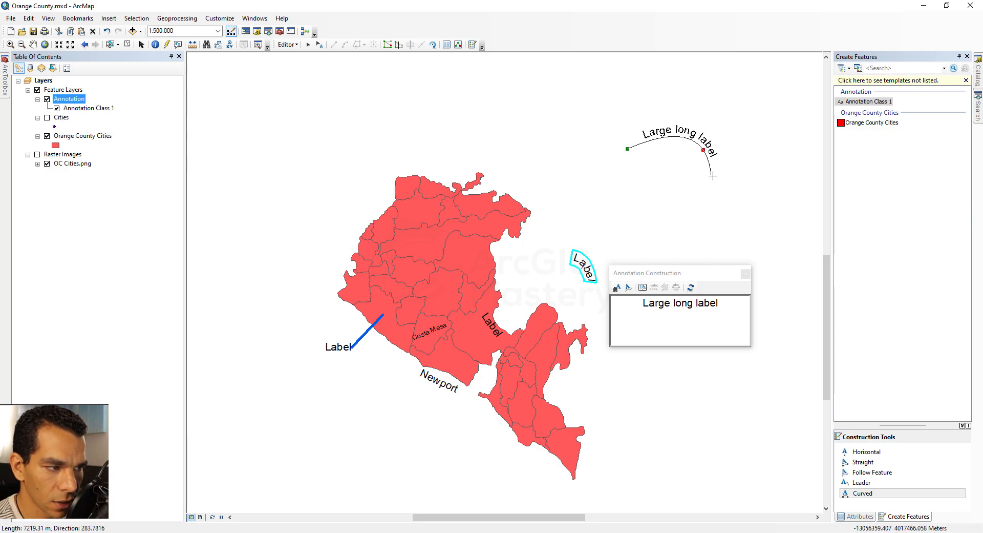
{"action": "left_click", "coordinate": [717, 177]}
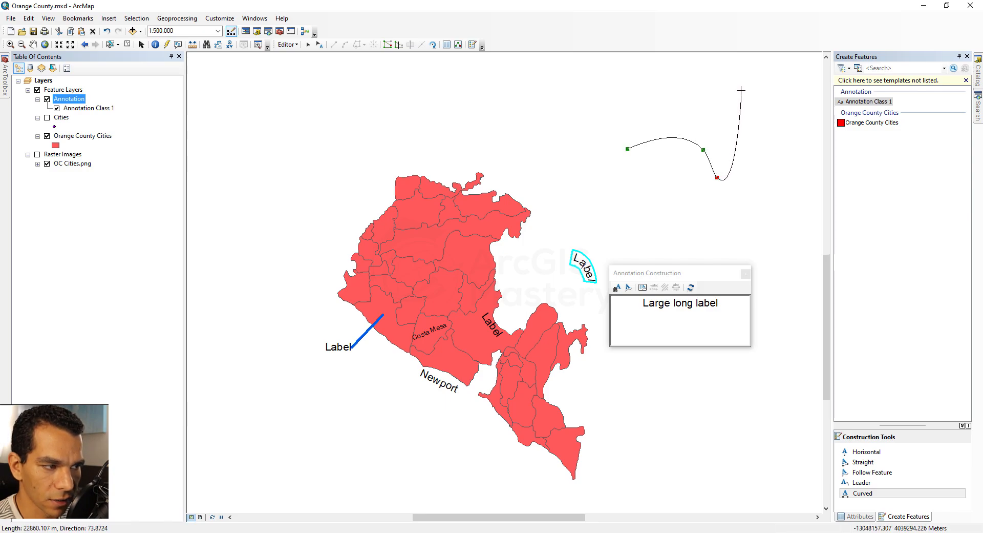
{"action": "left_click", "coordinate": [819, 96]}
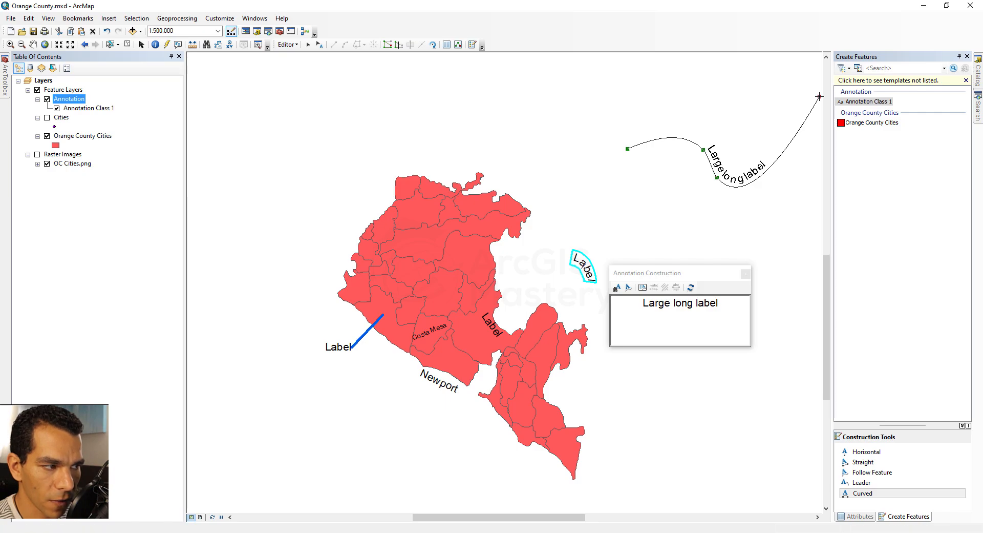
{"action": "double_click", "coordinate": [819, 96]}
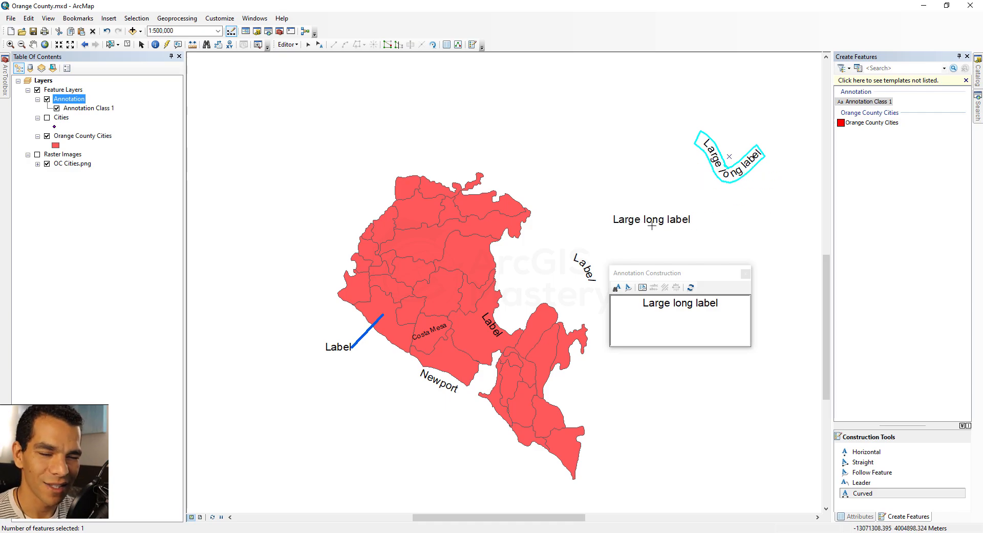
Add a second curved Large long label along a three-point sagging arc between the county's northeast edge and the wavy label
{"action": "left_click", "coordinate": [526, 140]}
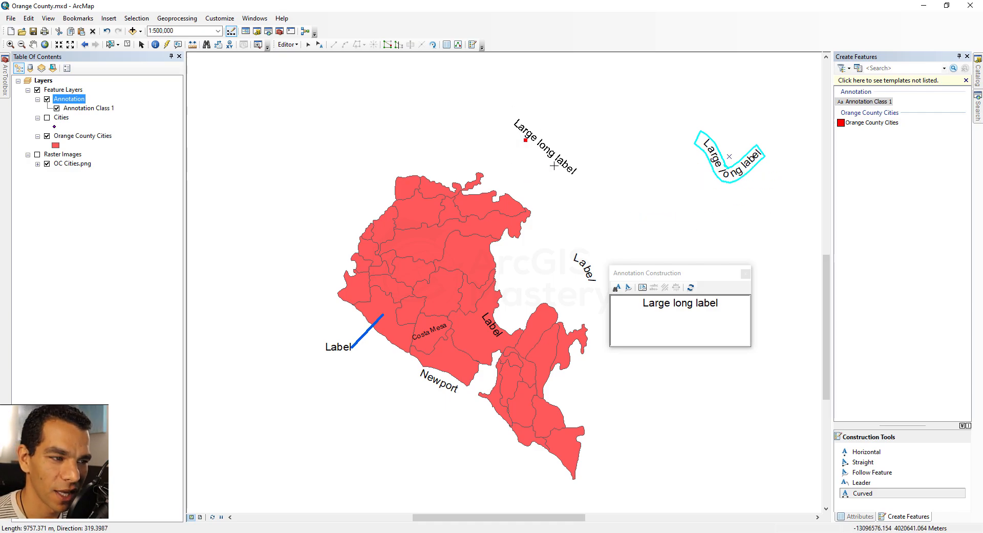
{"action": "left_click", "coordinate": [595, 181]}
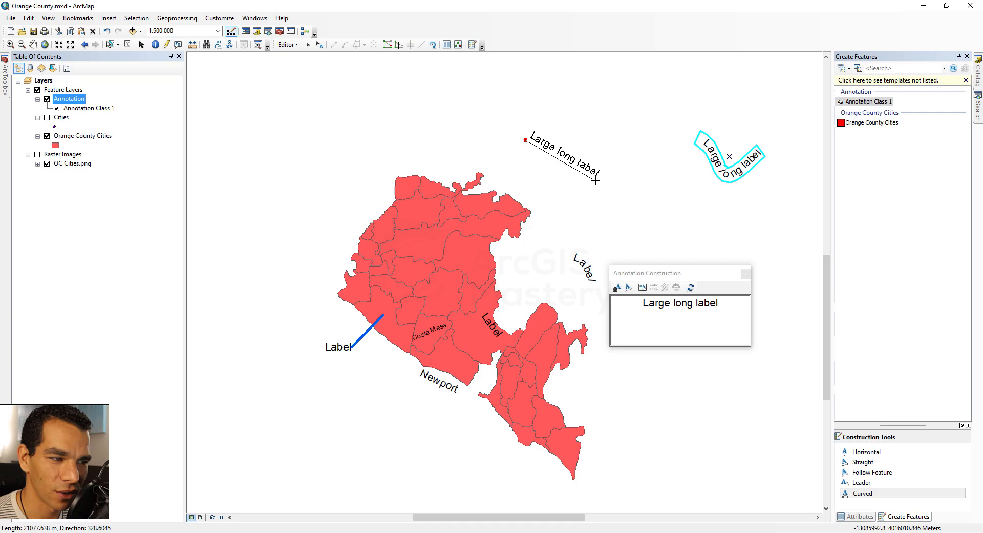
{"action": "double_click", "coordinate": [639, 150]}
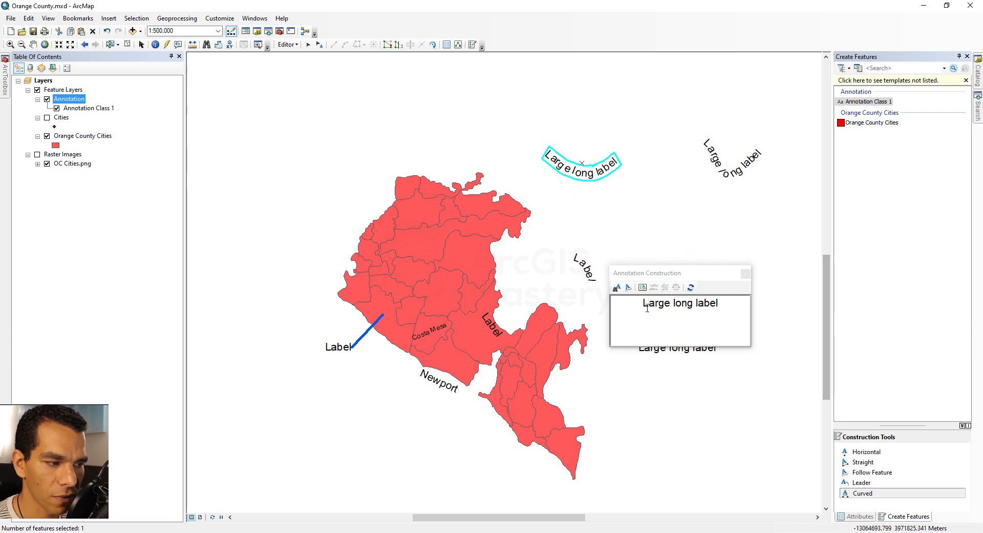
Try the Find Text tool on a blank map area and view the Follow Feature options without changing them
{"action": "left_click", "coordinate": [615, 289]}
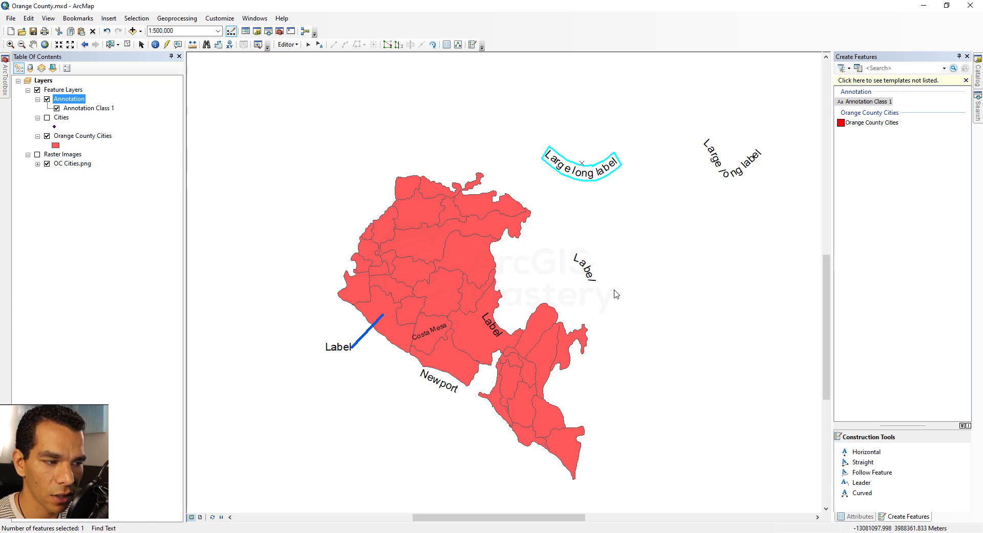
{"action": "left_click", "coordinate": [623, 217]}
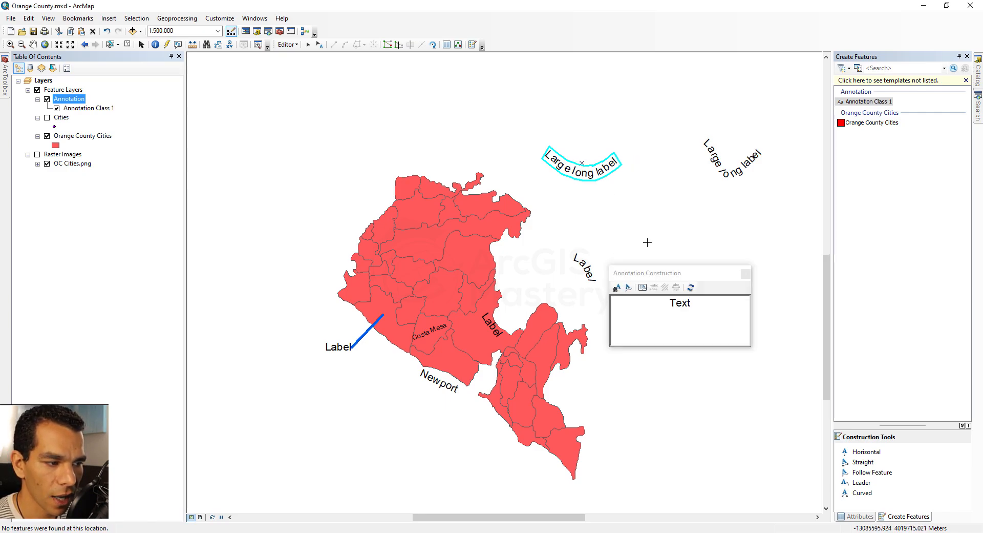
{"action": "left_click", "coordinate": [643, 288]}
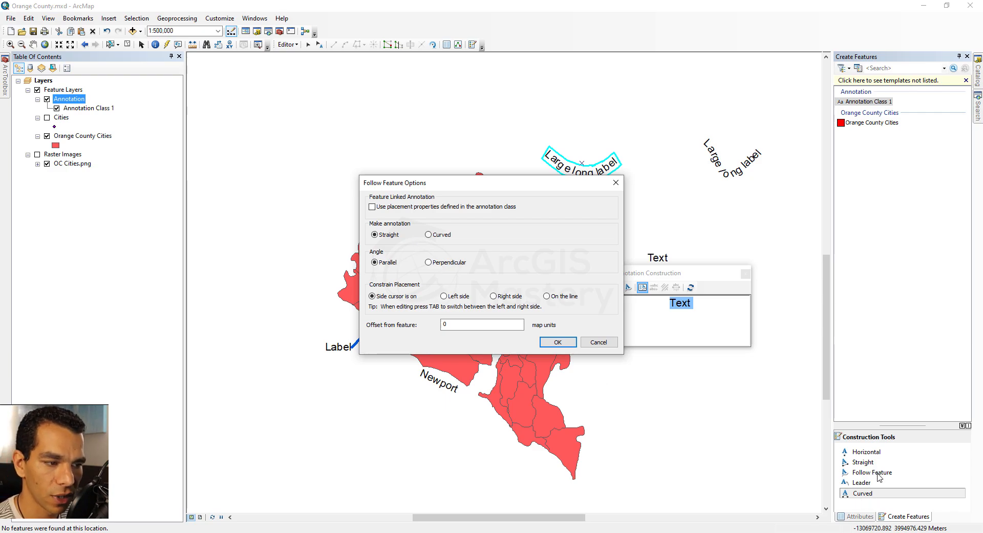
{"action": "left_click", "coordinate": [598, 342]}
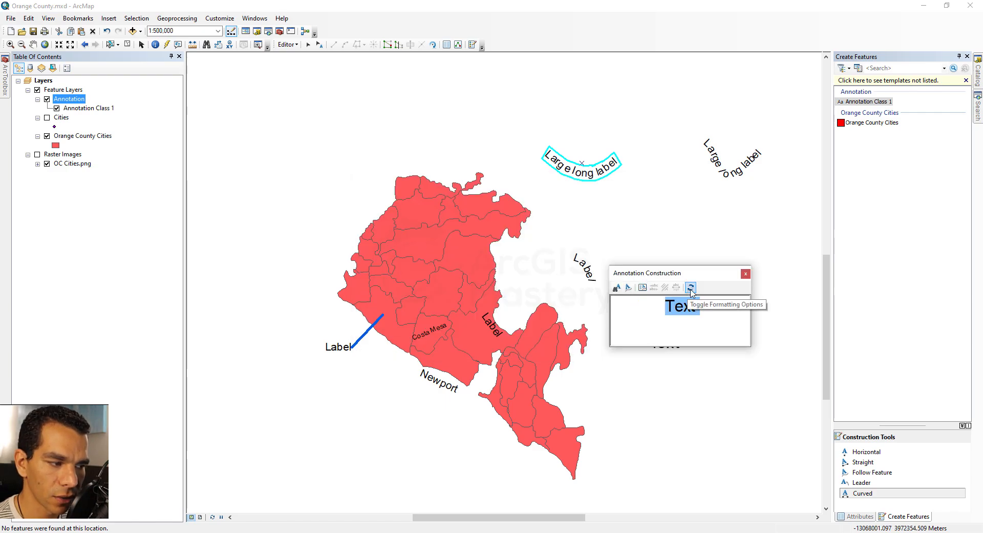
Show the annotation formatting options and place a 12-point horizontal Text annotation in the blank area northwest of the county
{"action": "left_click", "coordinate": [690, 288]}
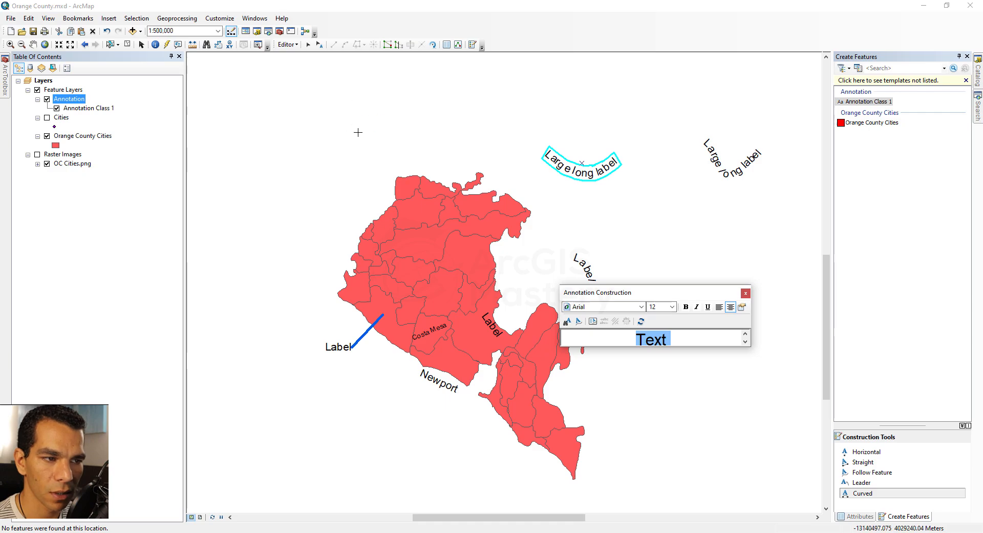
{"action": "left_click", "coordinate": [672, 306]}
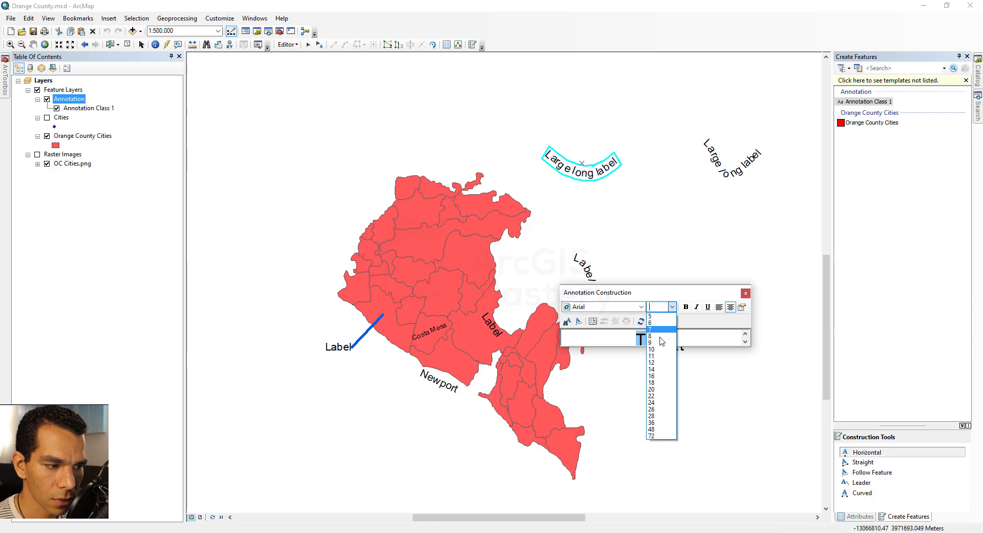
{"action": "left_click", "coordinate": [662, 362]}
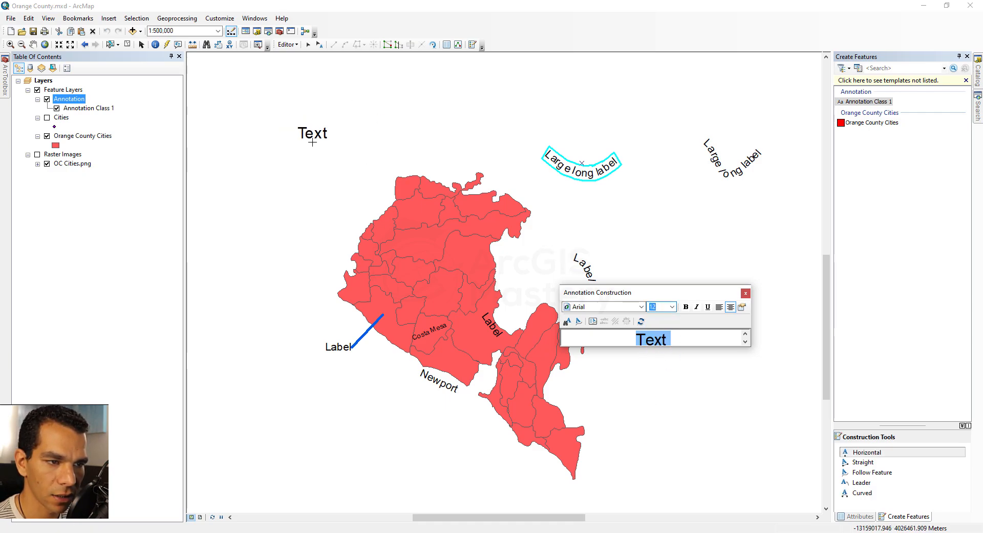
Place a 10-point horizontal Text annotation just below the 12-point one and toggle the formatting options
{"action": "left_click", "coordinate": [672, 307]}
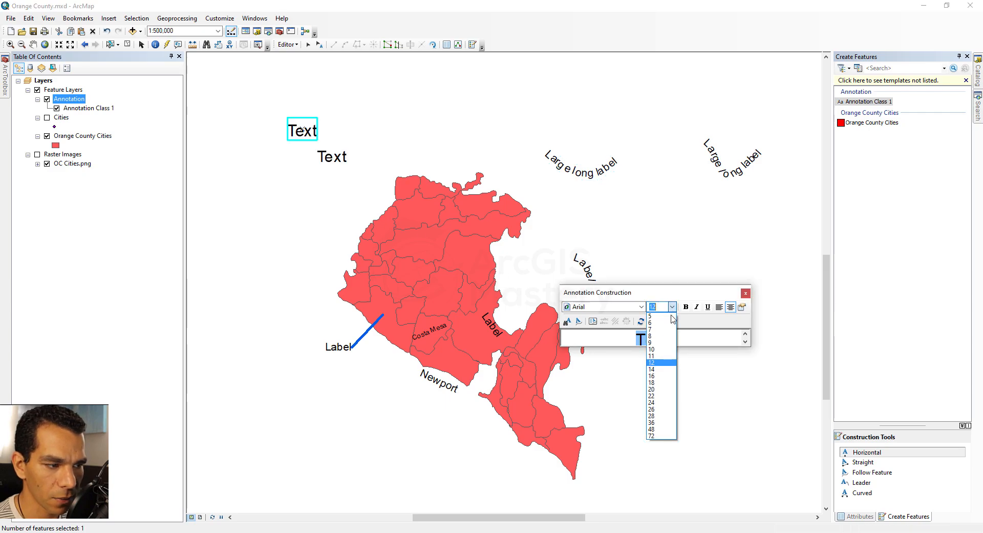
{"action": "left_click", "coordinate": [663, 349]}
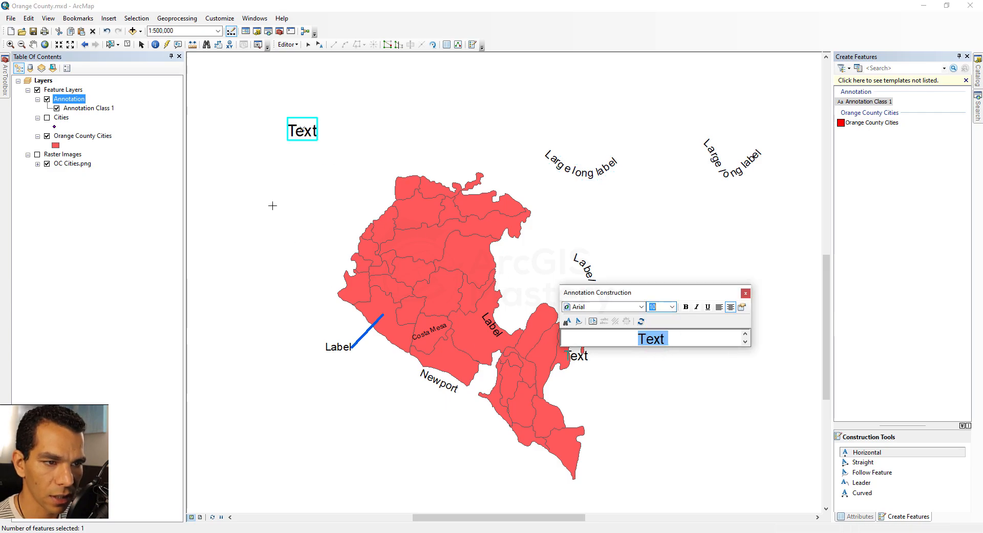
{"action": "left_click", "coordinate": [301, 163]}
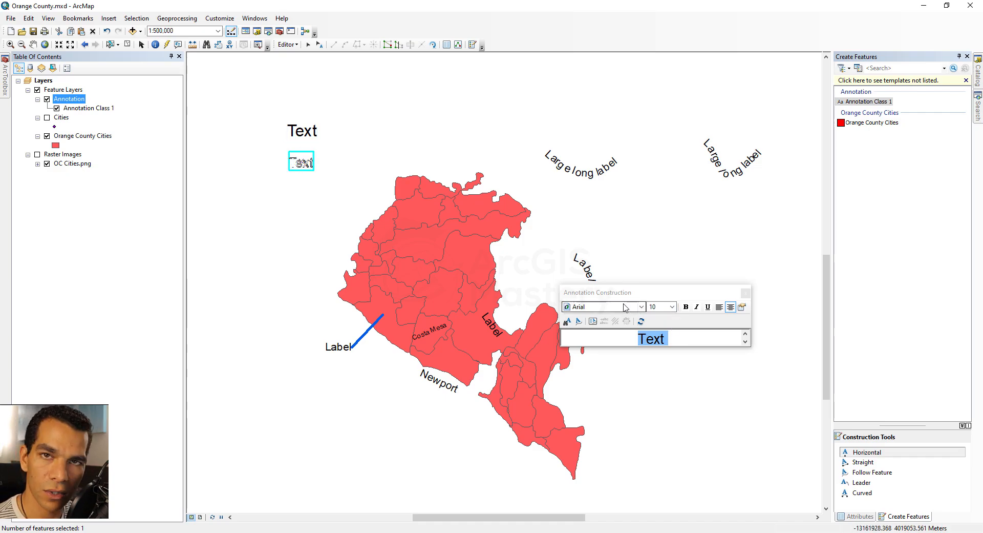
{"action": "left_click", "coordinate": [300, 145]}
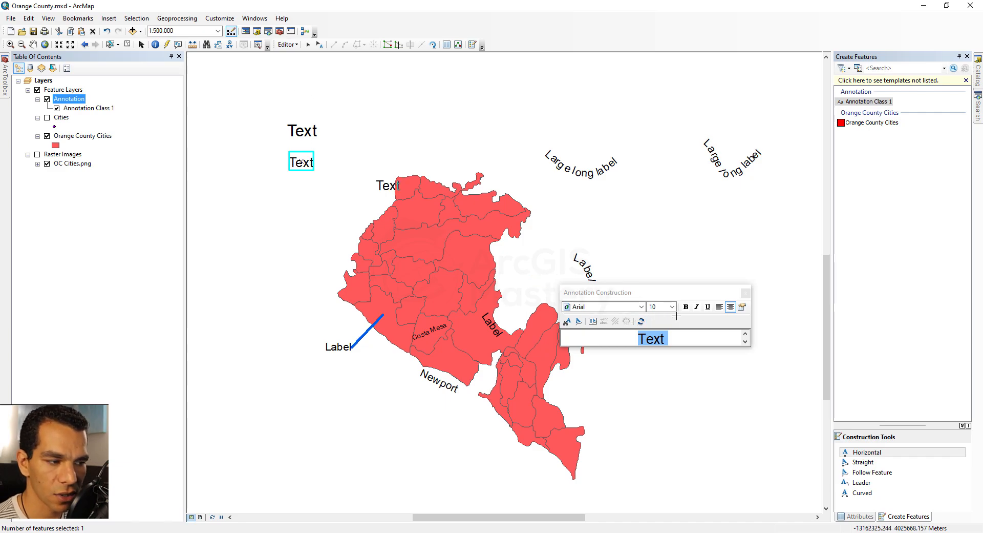
{"action": "left_click", "coordinate": [640, 321]}
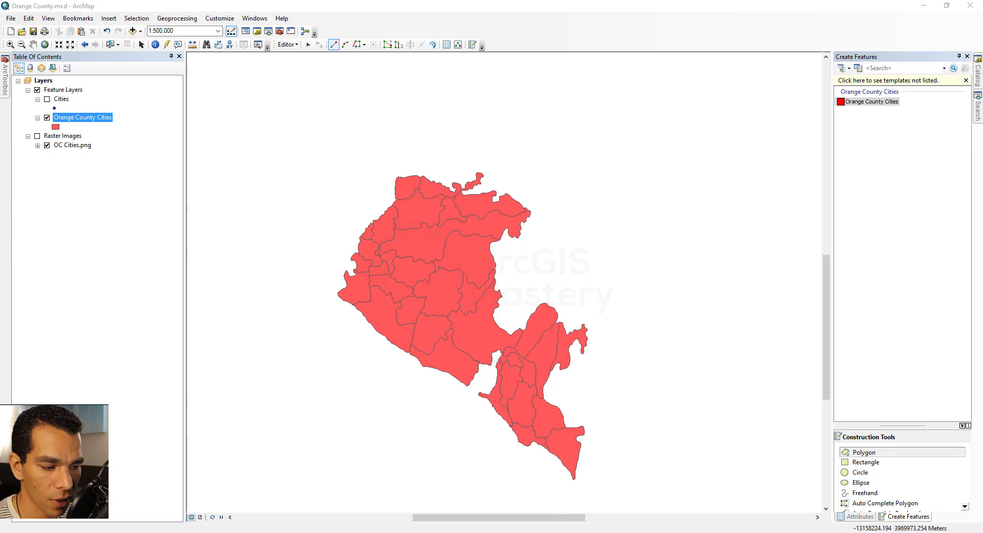
Consult the OC Cities.png reference image in Photos, return to ArcMap and turn on labels for the Orange County Cities layer
{"action": "key", "text": "alt+Tab"}
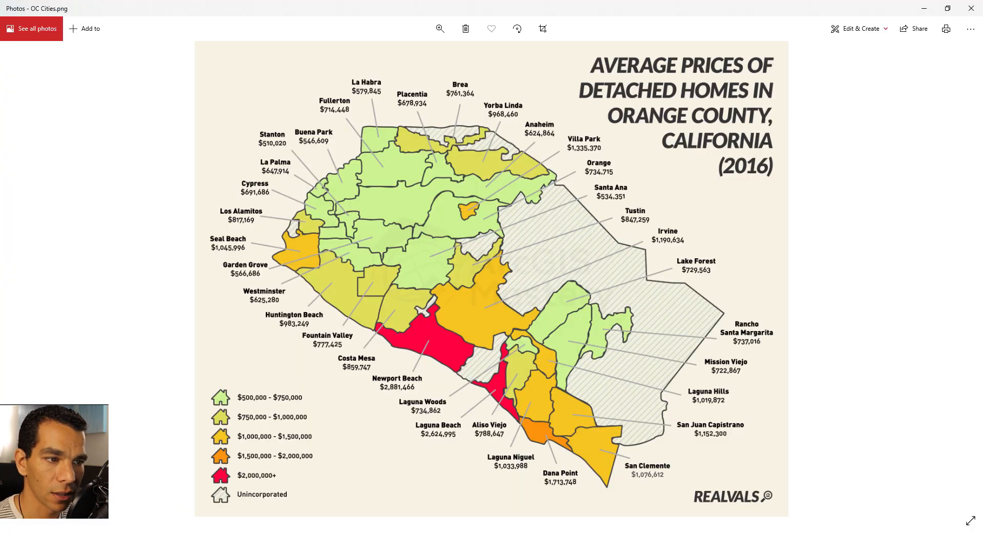
{"action": "key", "text": "alt+Tab"}
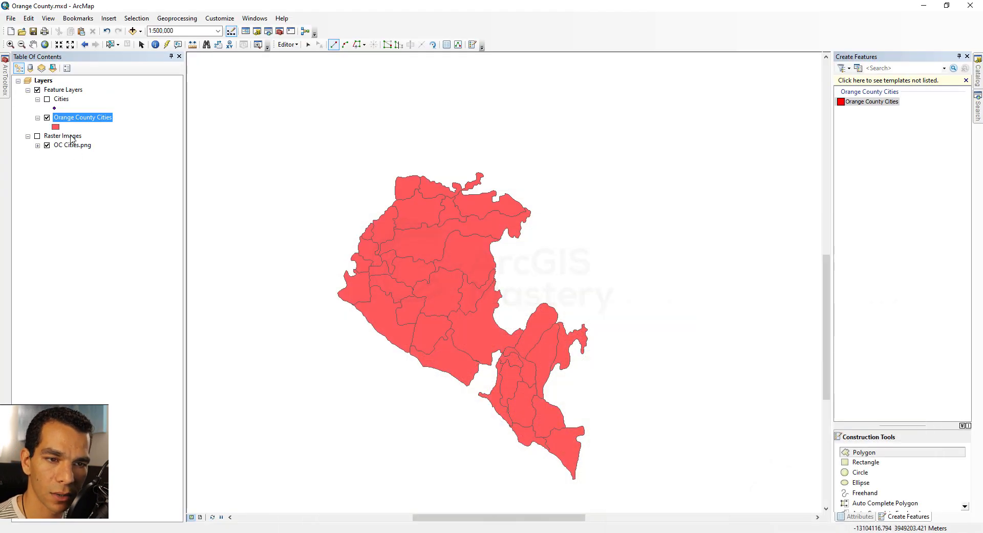
{"action": "right_click", "coordinate": [83, 117]}
{"action": "left_click", "coordinate": [119, 234]}
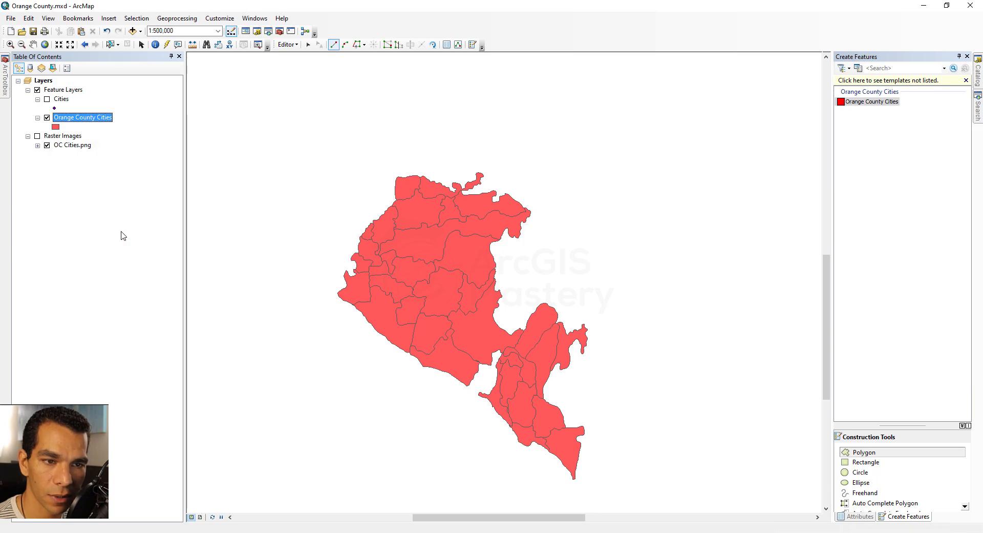
Convert the Orange County Cities labels to feature-linked annotation Orange_County_CitiesAnno in the database for all features, converting unplaced labels too
{"action": "right_click", "coordinate": [96, 119]}
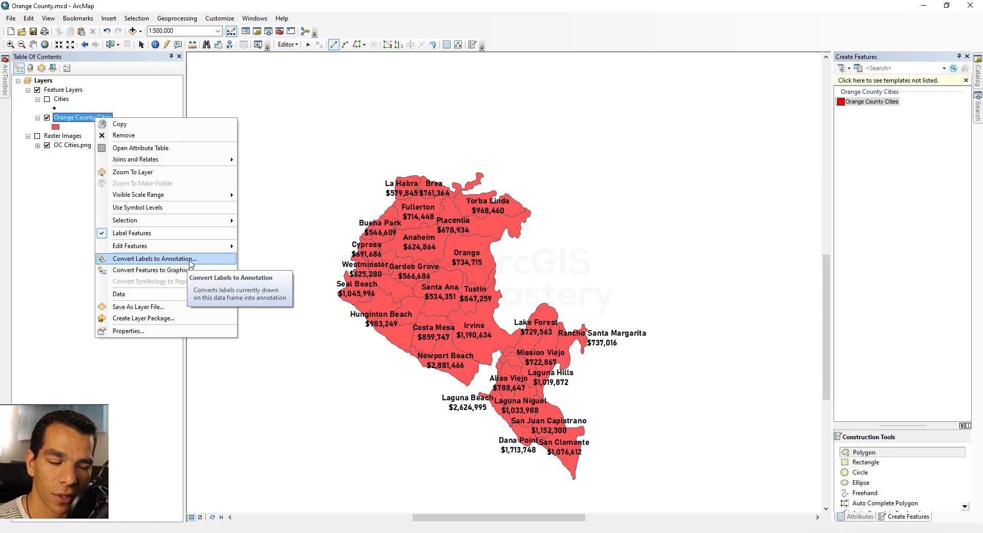
{"action": "left_click", "coordinate": [154, 259]}
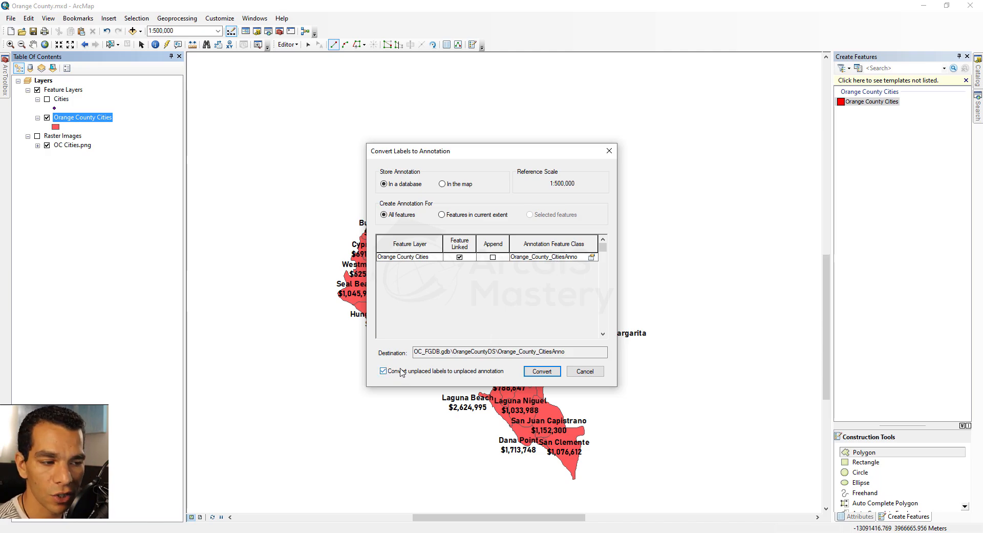
{"action": "left_click", "coordinate": [541, 371]}
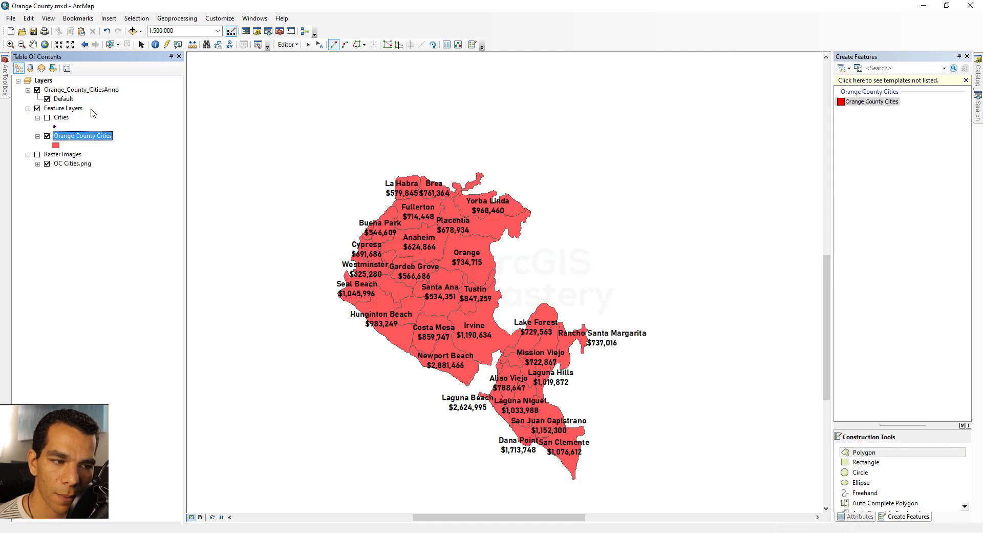
{"action": "right_click", "coordinate": [81, 135]}
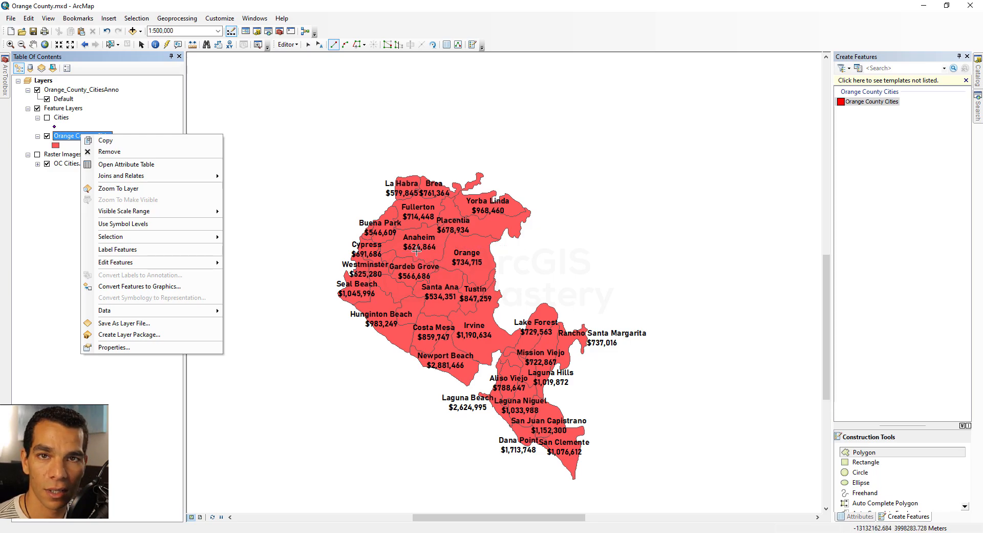
{"action": "left_click", "coordinate": [388, 28]}
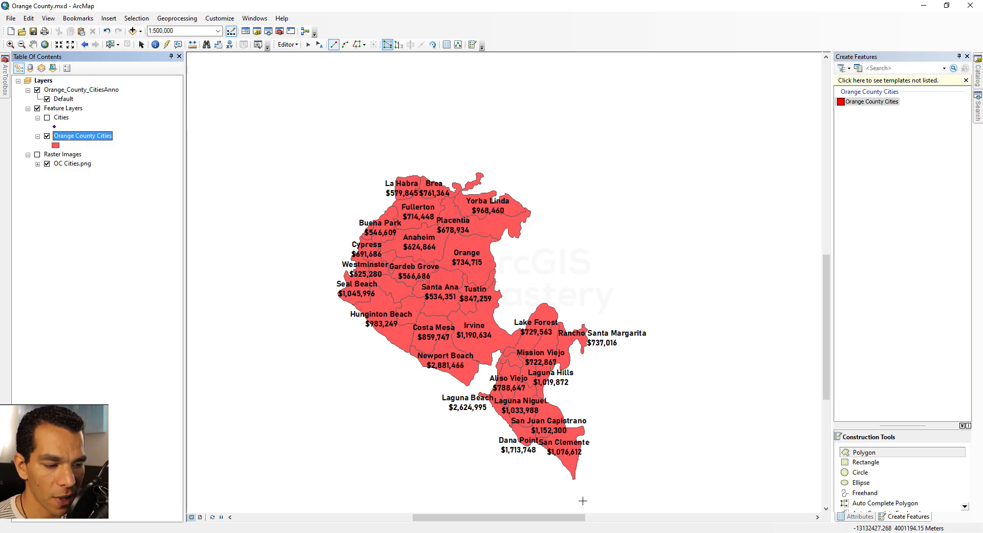
Switch to ArcCatalog, refresh the OC_FGDB.gdb geodatabase and examine the contents of its OrangeCountyDS dataset
{"action": "key", "text": "alt+Tab"}
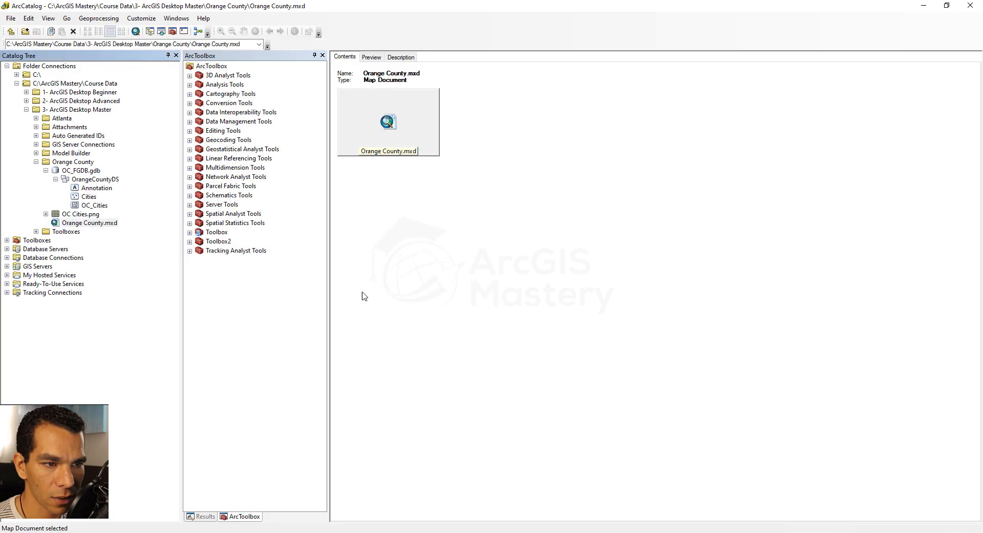
{"action": "right_click", "coordinate": [85, 171]}
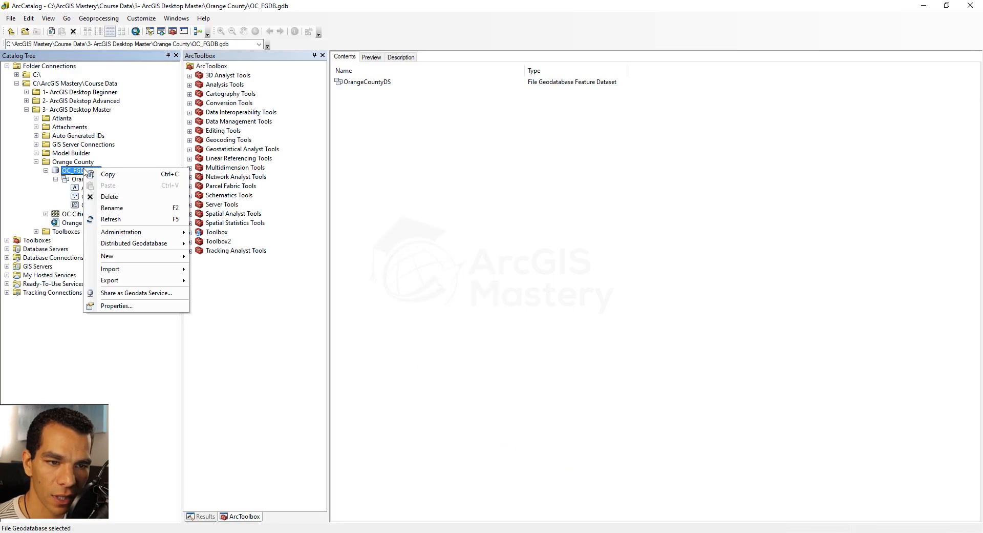
{"action": "left_click", "coordinate": [117, 219]}
{"action": "double_click", "coordinate": [94, 179]}
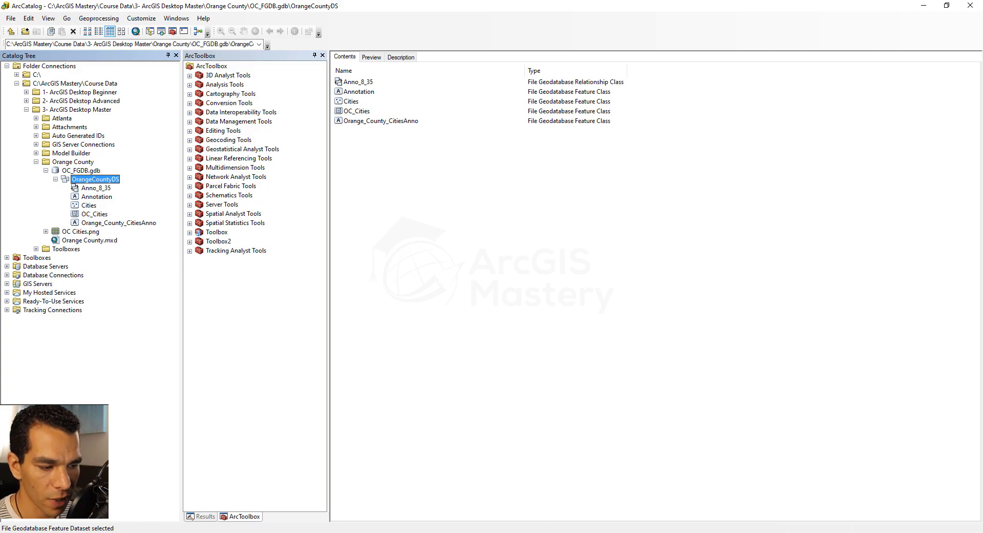
Return to ArcMap, move the Buena Park annotation outside the county's northwest edge and add a leader to it, following the OC Cities.png layout
{"action": "key", "text": "alt+Tab"}
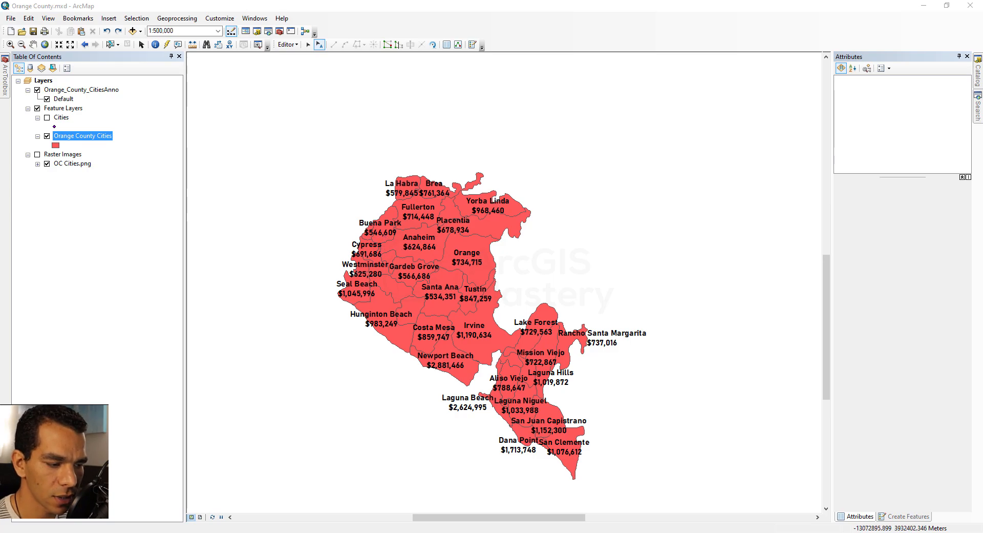
{"action": "key", "text": "alt+Tab"}
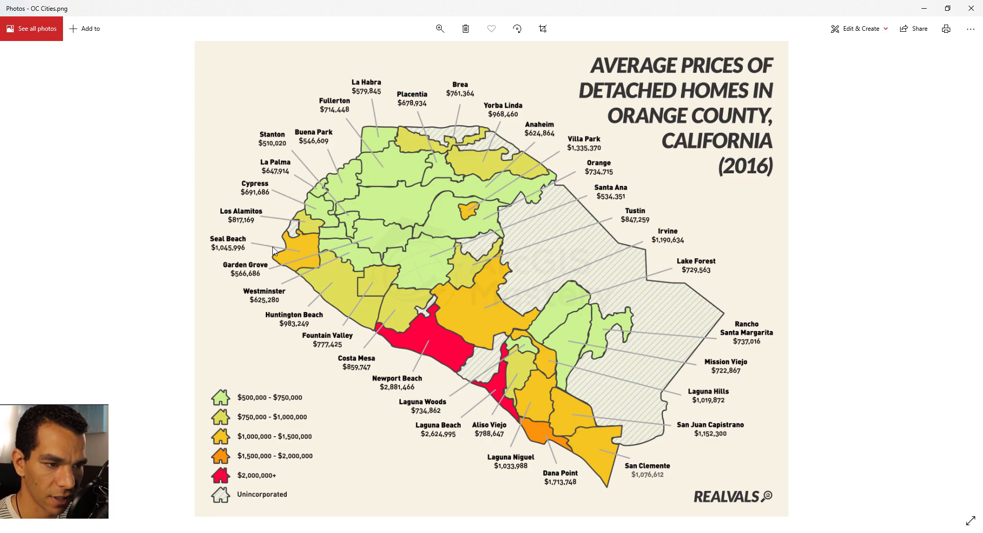
{"action": "key", "text": "alt+Tab"}
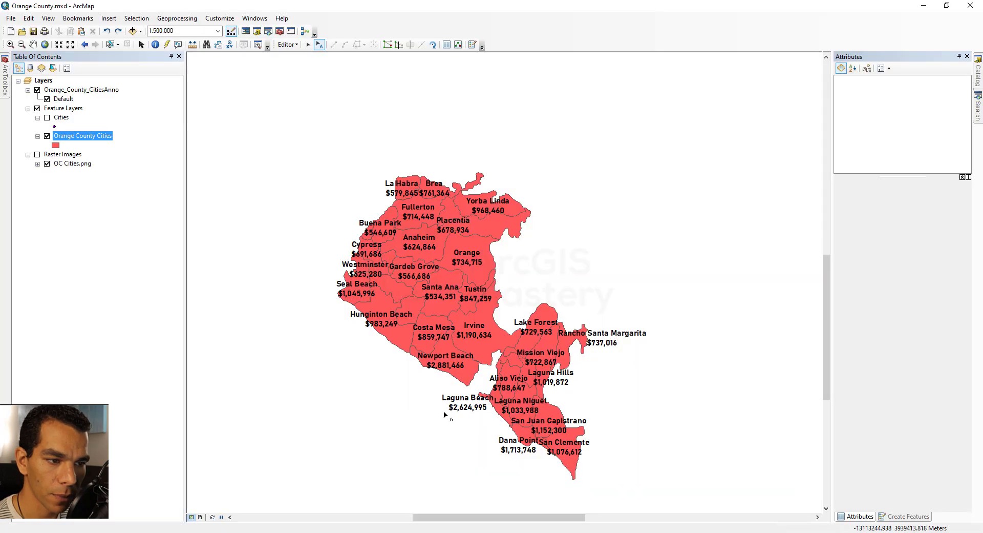
{"action": "left_click", "coordinate": [384, 231]}
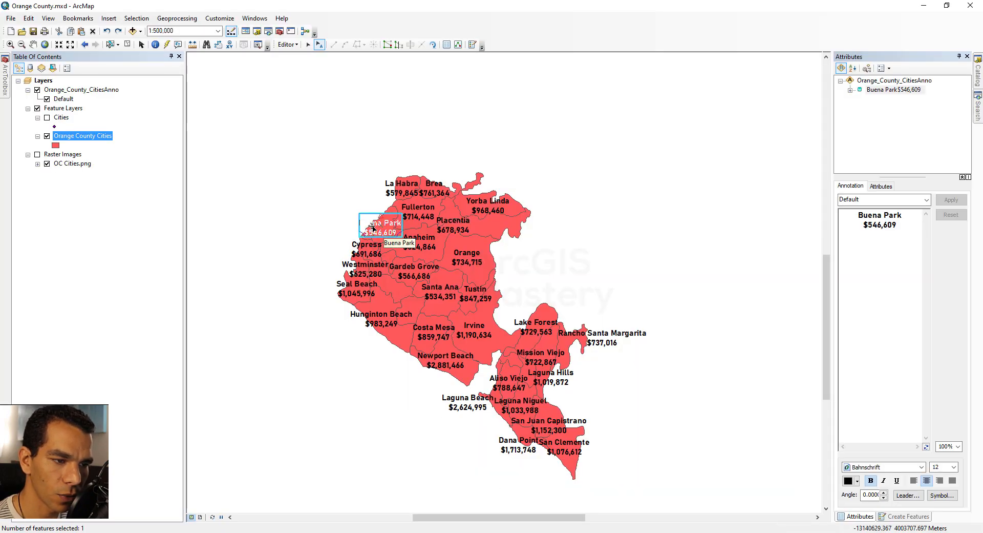
{"action": "left_click_drag", "start_coordinate": [384, 232], "coordinate": [329, 218]}
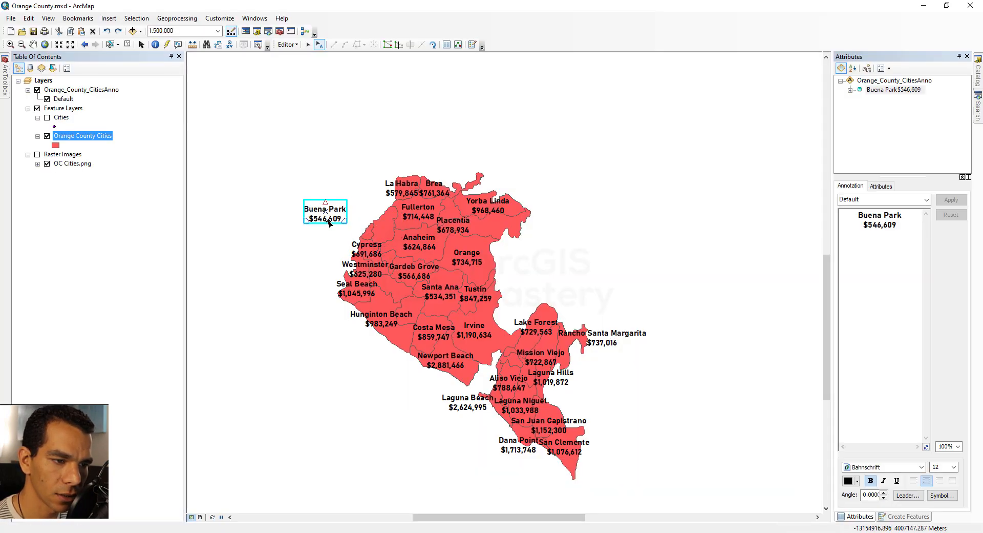
{"action": "right_click", "coordinate": [332, 218]}
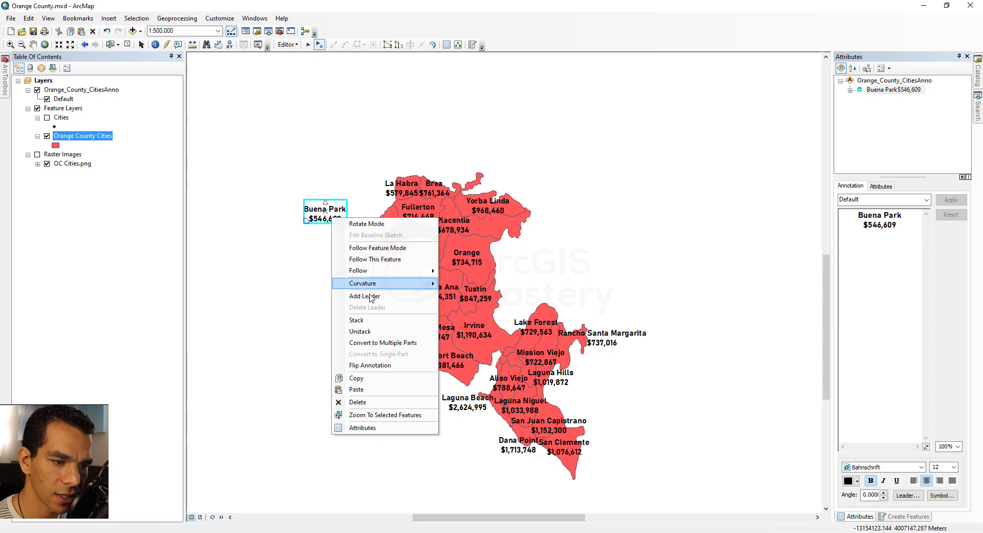
{"action": "left_click", "coordinate": [386, 298]}
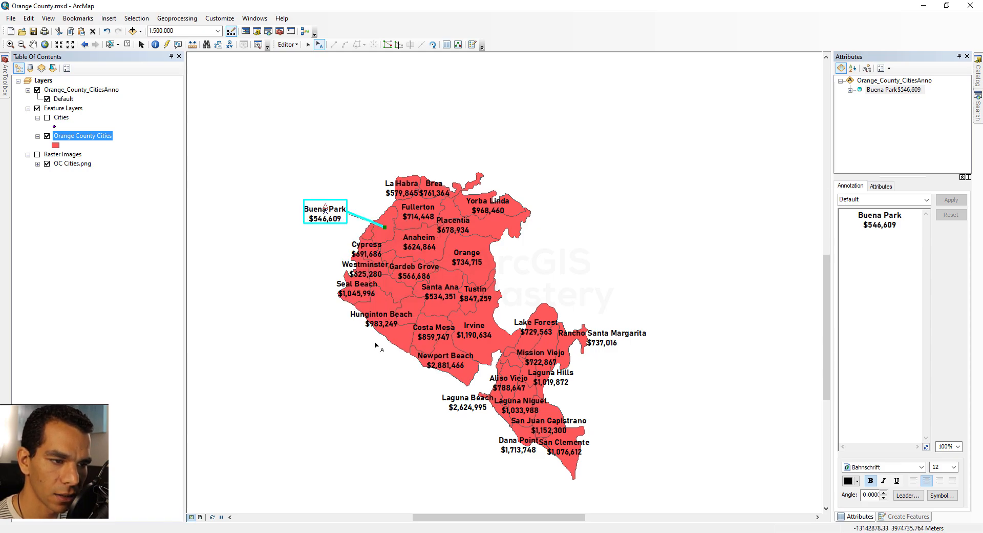
{"action": "left_click", "coordinate": [328, 255]}
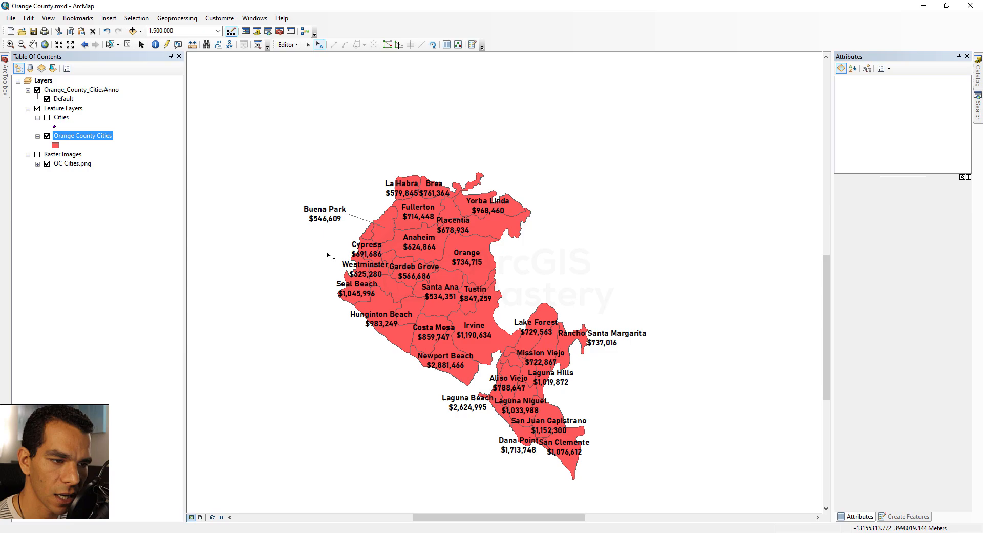
Restyle the Buena Park annotation's leader with a light gray line of width 1.5 and a gap of 10
{"action": "left_click", "coordinate": [362, 221]}
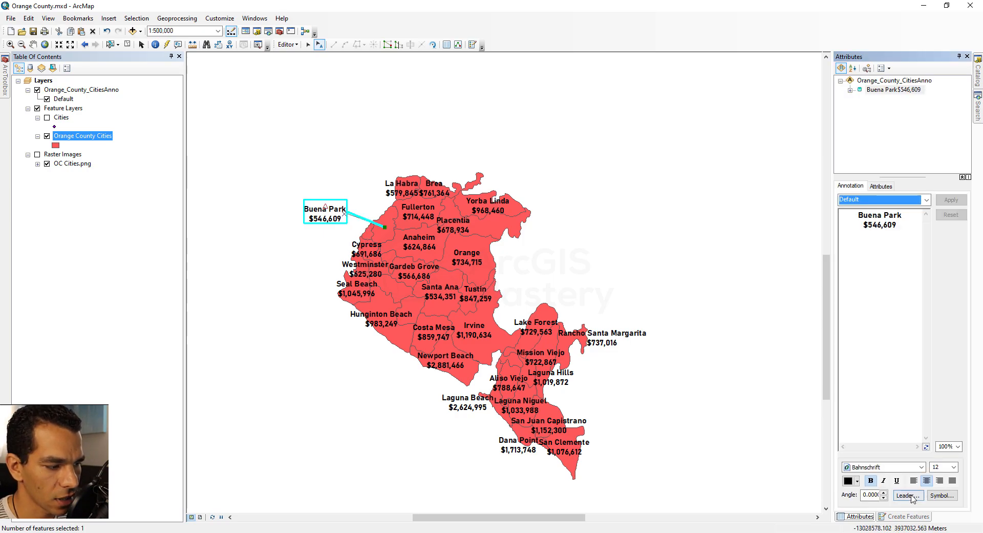
{"action": "left_click", "coordinate": [909, 495]}
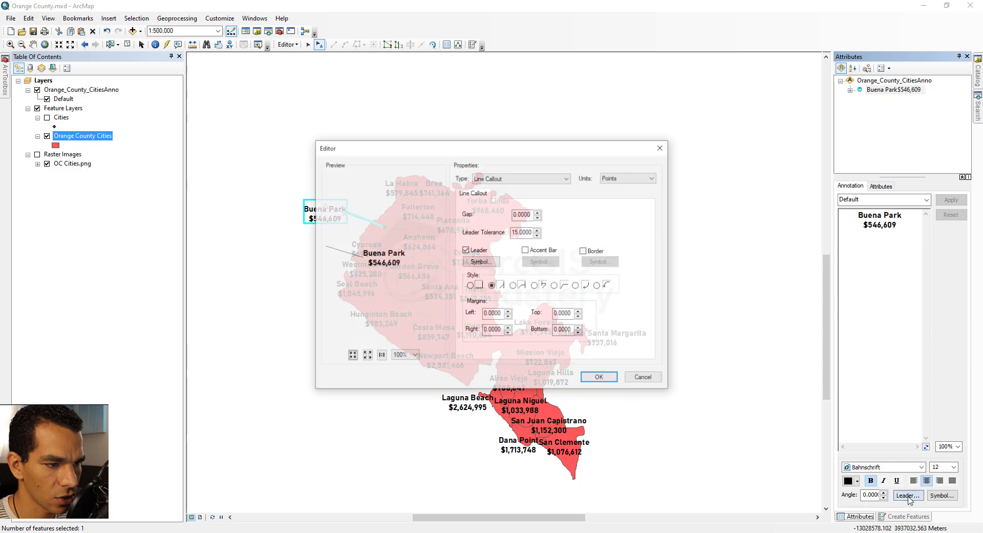
{"action": "left_click", "coordinate": [478, 262]}
{"action": "left_click", "coordinate": [342, 223]}
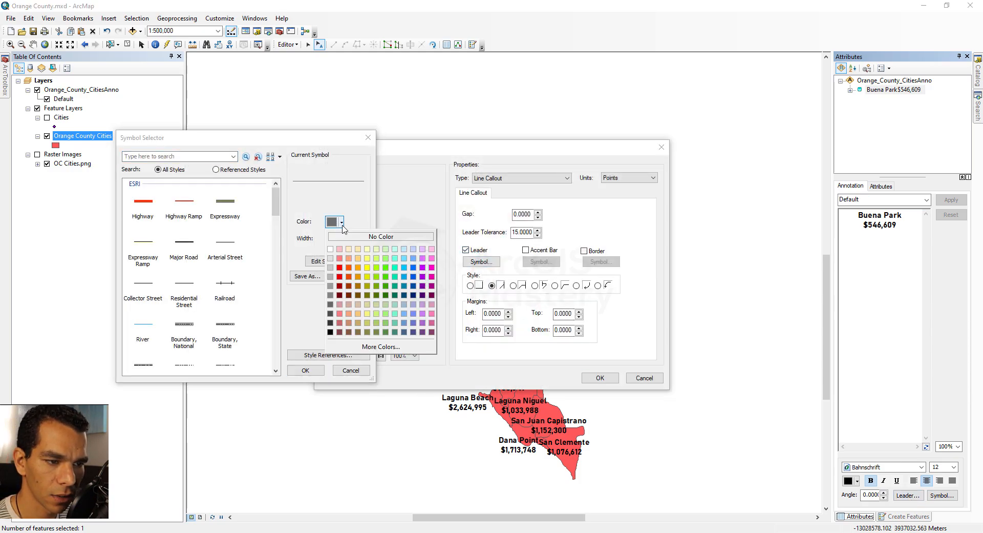
{"action": "left_click", "coordinate": [338, 265]}
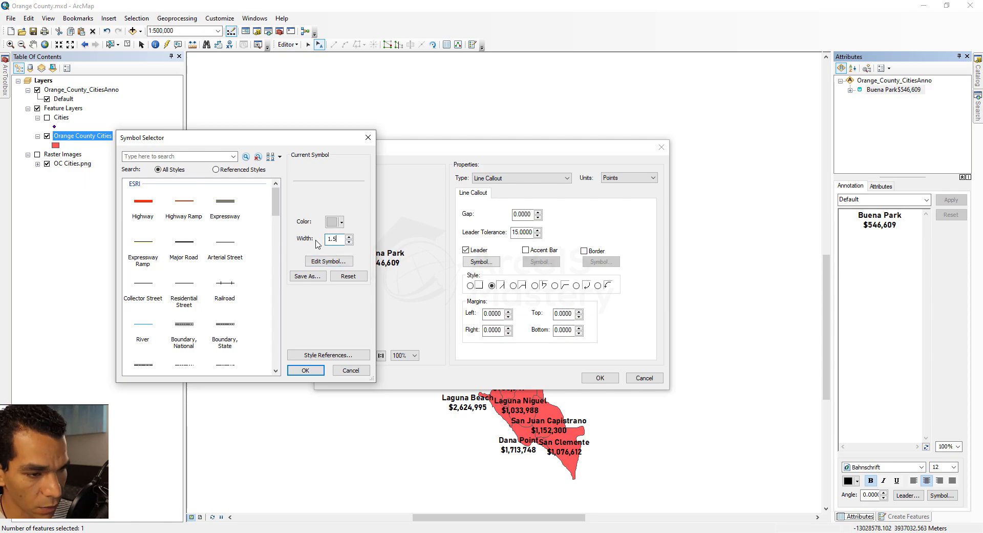
{"action": "left_click", "coordinate": [313, 374]}
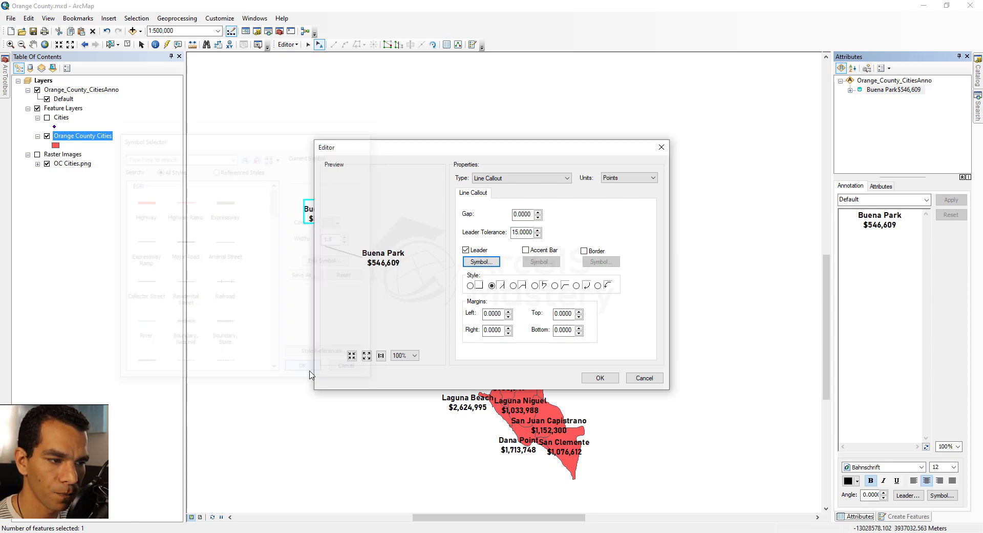
{"action": "triple_click", "coordinate": [538, 213]}
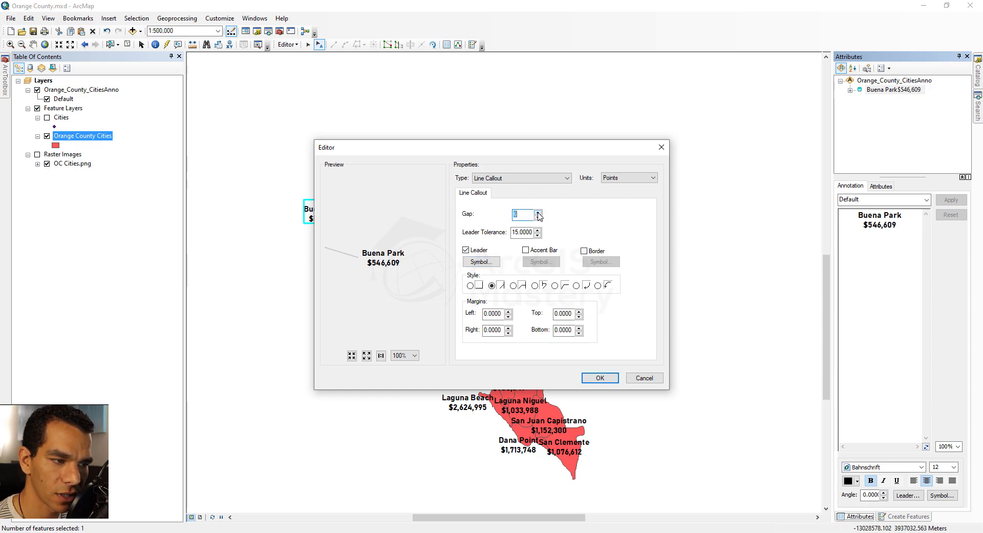
{"action": "left_click", "coordinate": [583, 378]}
{"action": "left_click", "coordinate": [302, 266]}
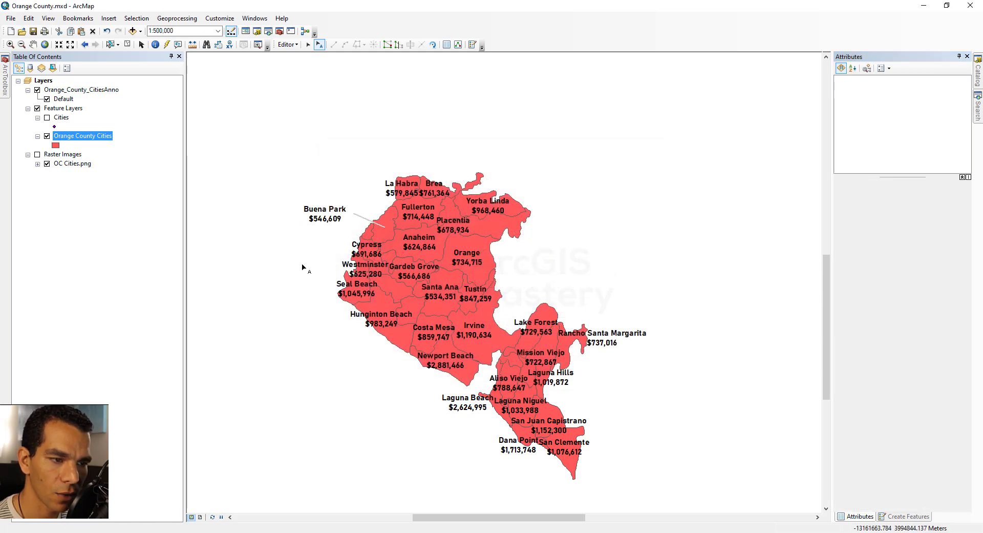
Check the label layout in the OC Cities.png reference in Photos, return to ArcMap and move Buena Park farther northwest
{"action": "left_click", "coordinate": [332, 218]}
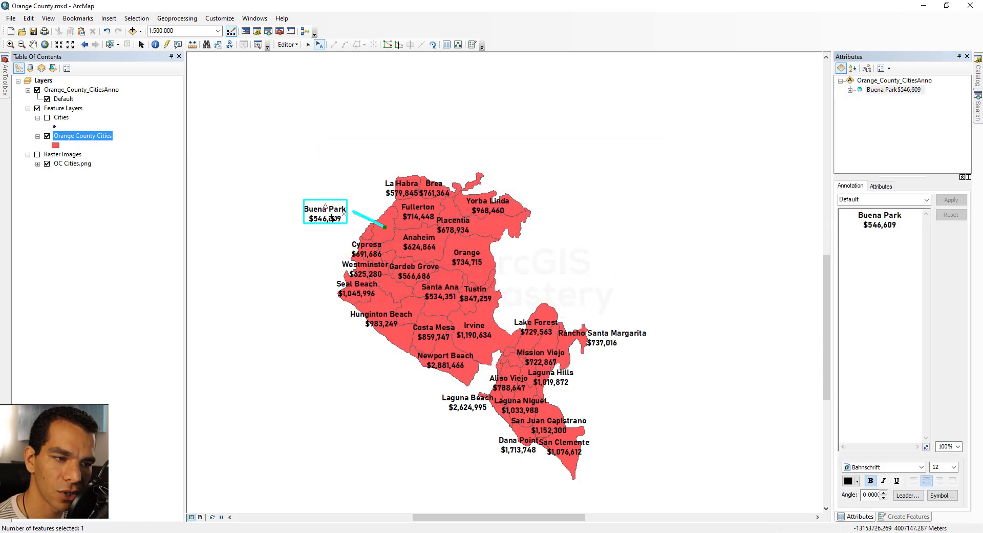
{"action": "key", "text": "alt+Tab"}
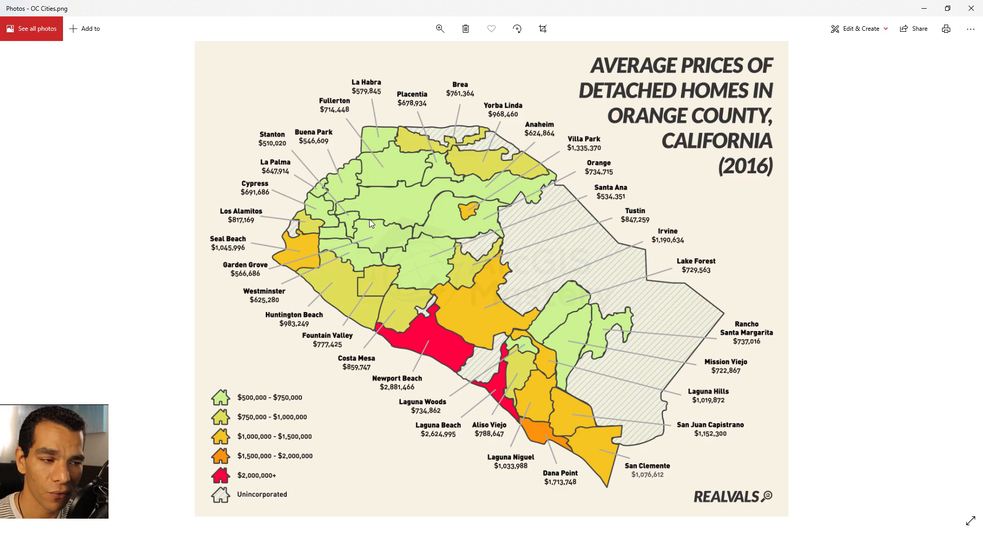
{"action": "key", "text": "alt+Tab"}
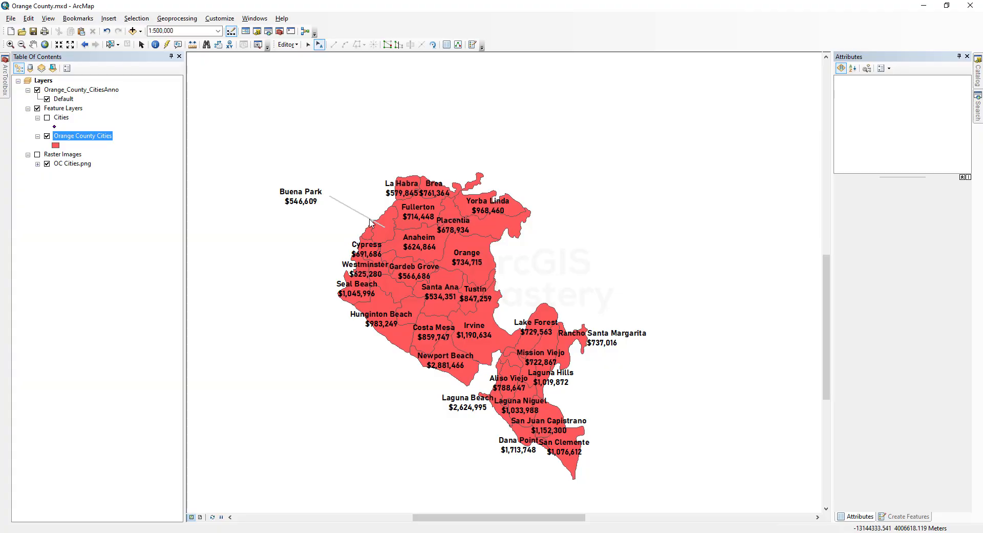
Move the La Habra, Fullerton, Brea, Yorba Linda and Cypress annotations outside the county's north and northwest edges with leaders
{"action": "scroll", "coordinate": [462, 356], "scroll_direction": "up", "scroll_amount": 1}
{"action": "left_click_drag", "start_coordinate": [387, 146], "coordinate": [322, 133]}
{"action": "left_click_drag", "start_coordinate": [407, 175], "coordinate": [326, 148]}
{"action": "left_click_drag", "start_coordinate": [426, 146], "coordinate": [396, 108]}
{"action": "left_click_drag", "start_coordinate": [495, 168], "coordinate": [461, 112]}
{"action": "left_click_drag", "start_coordinate": [343, 222], "coordinate": [287, 200]}
Select all the city annotations and try to apply a font size of 10
{"action": "left_click_drag", "start_coordinate": [246, 77], "coordinate": [737, 505]}
{"action": "left_click", "coordinate": [953, 467]}
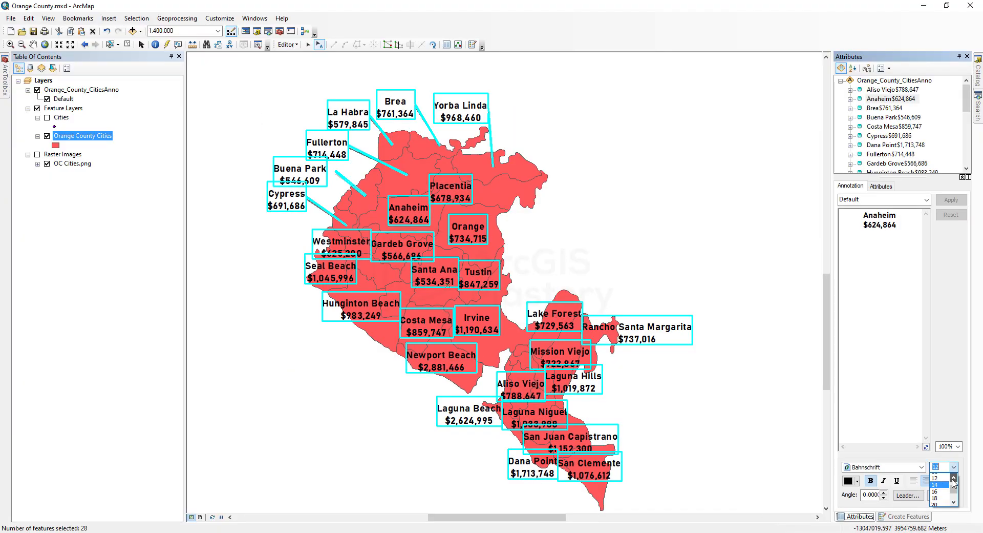
{"action": "left_click", "coordinate": [935, 478]}
{"action": "left_click", "coordinate": [952, 200]}
Move the Westminster and Seal Beach annotations outside the county's west edge with leaders
{"action": "right_click", "coordinate": [471, 106]}
{"action": "left_click", "coordinate": [338, 250]}
{"action": "left_click_drag", "start_coordinate": [337, 251], "coordinate": [274, 230]}
{"action": "left_click", "coordinate": [331, 269]}
{"action": "left_click_drag", "start_coordinate": [331, 269], "coordinate": [257, 258]}
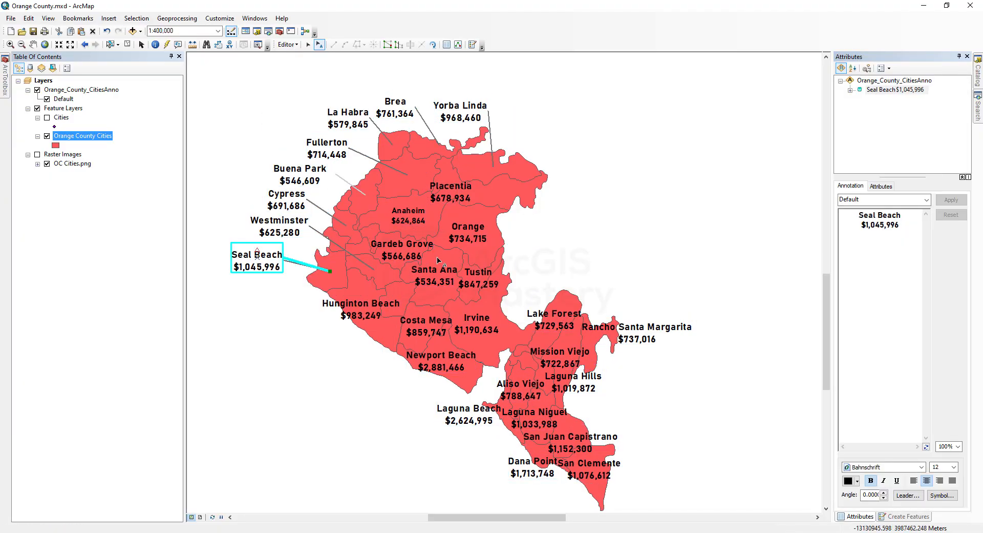
Move the Placentia, Yorba Linda, Anaheim and Orange annotations around the county's northeast edge with leaders
{"action": "left_click_drag", "start_coordinate": [451, 192], "coordinate": [515, 109]}
{"action": "left_click_drag", "start_coordinate": [461, 112], "coordinate": [576, 122]}
{"action": "right_click", "coordinate": [414, 219]}
{"action": "left_click_drag", "start_coordinate": [408, 215], "coordinate": [538, 132]}
{"action": "left_click_drag", "start_coordinate": [469, 232], "coordinate": [572, 167]}
{"action": "right_click", "coordinate": [572, 168]}
{"action": "left_click", "coordinate": [606, 244]}
Move the Gardeb Grove, Santa Ana and Tustin annotations outside the county's east edge with leaders
{"action": "left_click", "coordinate": [473, 281]}
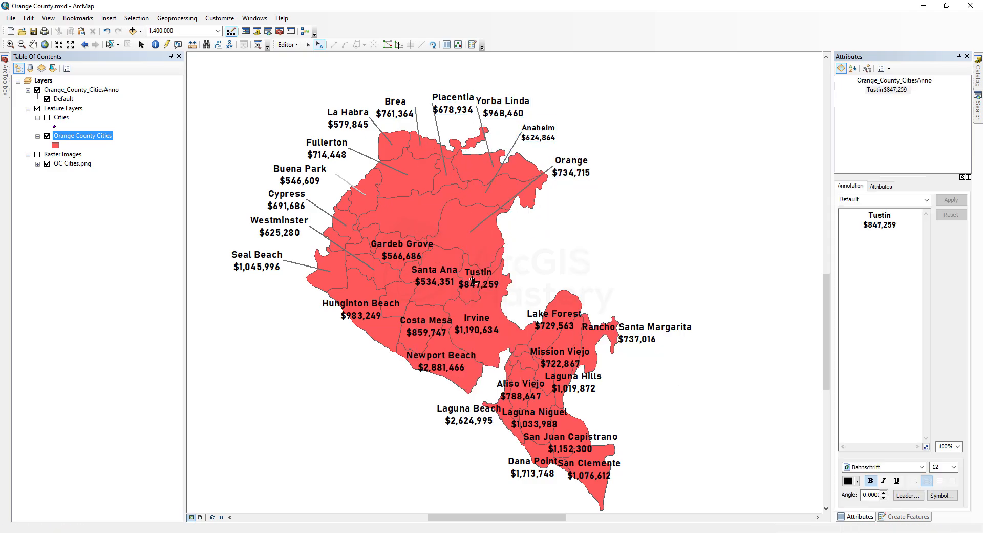
{"action": "left_click_drag", "start_coordinate": [403, 250], "coordinate": [578, 198]}
{"action": "left_click_drag", "start_coordinate": [434, 276], "coordinate": [588, 226]}
{"action": "left_click_drag", "start_coordinate": [477, 278], "coordinate": [593, 252]}
Move the Lake Forest, Rancho Santa Margarita, Mission Viejo and Laguna Hills annotations east of the county with leaders
{"action": "left_click", "coordinate": [555, 320]}
{"action": "left_click_drag", "start_coordinate": [554, 319], "coordinate": [599, 280]}
{"action": "left_click_drag", "start_coordinate": [637, 333], "coordinate": [674, 304]}
{"action": "left_click", "coordinate": [564, 360]}
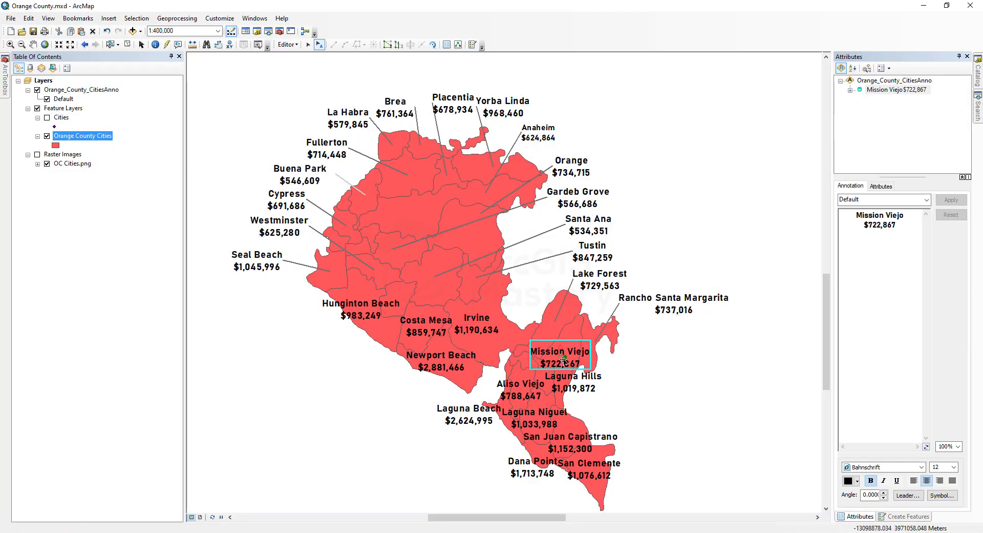
{"action": "left_click_drag", "start_coordinate": [564, 360], "coordinate": [677, 342]}
{"action": "left_click_drag", "start_coordinate": [574, 382], "coordinate": [668, 368]}
Add a leader to the Aliso Viejo annotation and move it east of the county along with the neighbouring southern city labels
{"action": "right_click", "coordinate": [539, 393]}
{"action": "left_click", "coordinate": [569, 254]}
{"action": "left_click_drag", "start_coordinate": [528, 390], "coordinate": [655, 394]}
{"action": "right_click", "coordinate": [600, 370]}
{"action": "left_click", "coordinate": [676, 234]}
Add a leader to Dana Point, place it and Laguna Niguel off the southwest coast, and shift San Juan Capistrano up
{"action": "right_click", "coordinate": [563, 396]}
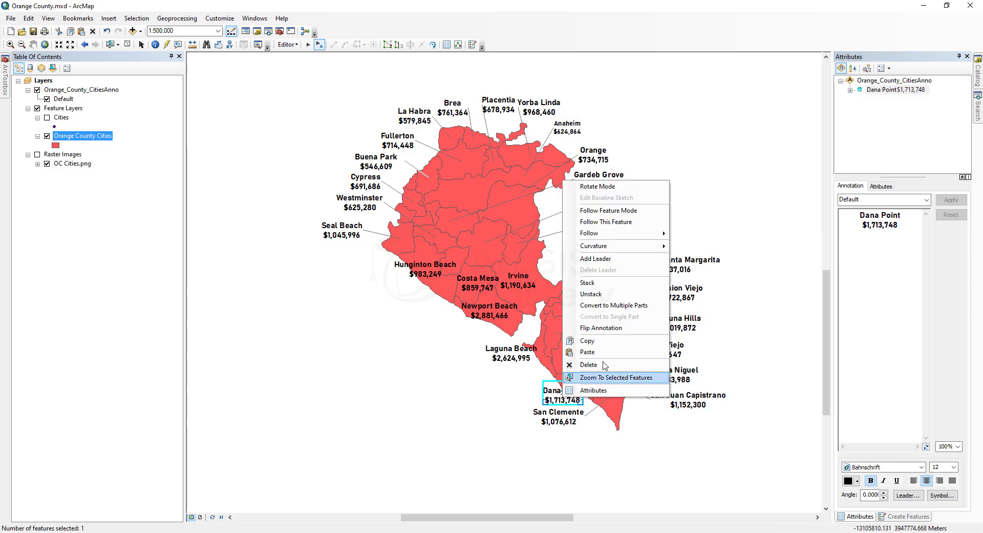
{"action": "left_click", "coordinate": [596, 259]}
{"action": "left_click_drag", "start_coordinate": [563, 396], "coordinate": [521, 395]}
{"action": "left_click_drag", "start_coordinate": [684, 378], "coordinate": [498, 377]}
{"action": "left_click_drag", "start_coordinate": [686, 403], "coordinate": [679, 379]}
Move the Laguna Beach and Newport Beach annotations off the coast and give Irvine a leader on the county's east side
{"action": "left_click_drag", "start_coordinate": [511, 356], "coordinate": [474, 352]}
{"action": "left_click_drag", "start_coordinate": [498, 319], "coordinate": [445, 333]}
{"action": "right_click", "coordinate": [517, 286]}
{"action": "left_click", "coordinate": [549, 364]}
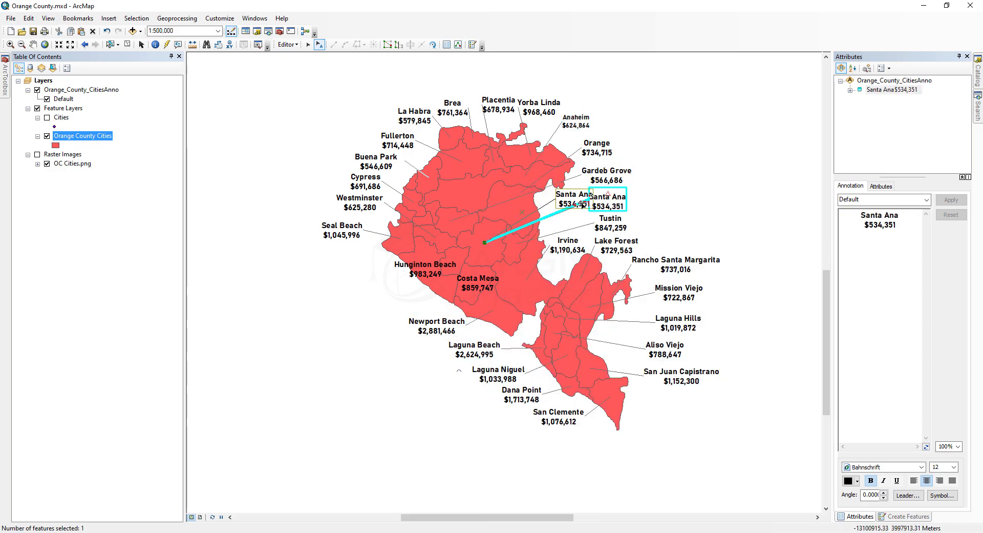
Space out the Santa Ana, Tustin, Irvine and Lake Forest annotations along the county's east side
{"action": "left_click_drag", "start_coordinate": [582, 204], "coordinate": [580, 209]}
{"action": "left_click_drag", "start_coordinate": [610, 223], "coordinate": [626, 214]}
{"action": "left_click_drag", "start_coordinate": [568, 245], "coordinate": [590, 239]}
{"action": "left_click_drag", "start_coordinate": [616, 246], "coordinate": [643, 239]}
Space out the annotations along the county's coast and west side, from San Clemente up to Cypress
{"action": "left_click_drag", "start_coordinate": [559, 417], "coordinate": [576, 425]}
{"action": "left_click_drag", "start_coordinate": [522, 394], "coordinate": [533, 405]}
{"action": "left_click_drag", "start_coordinate": [498, 374], "coordinate": [506, 384]}
{"action": "left_click_drag", "start_coordinate": [475, 350], "coordinate": [486, 363]}
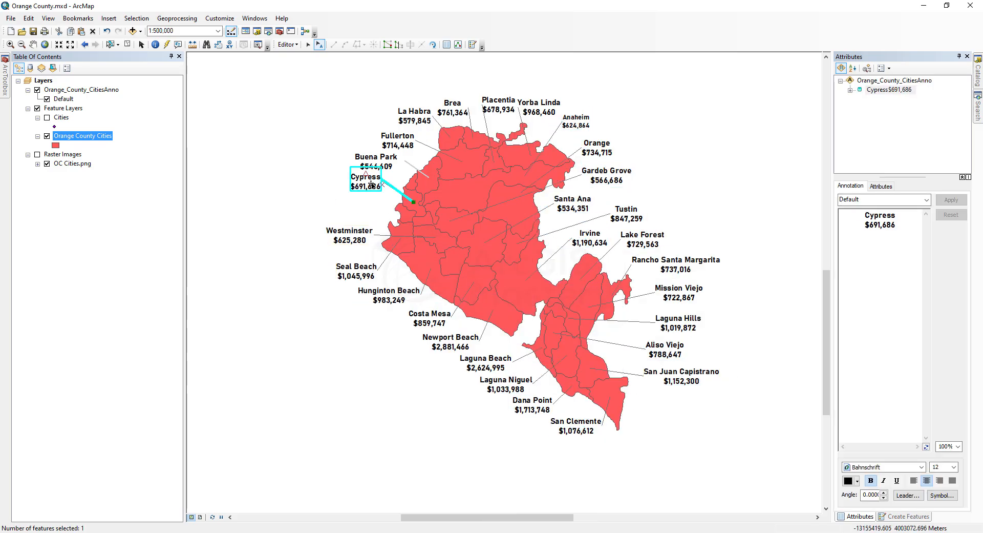
{"action": "left_click_drag", "start_coordinate": [372, 184], "coordinate": [367, 208]}
Restyle the Anaheim annotation's leader line to match the light gray Buena Park leader
{"action": "left_click", "coordinate": [908, 495]}
{"action": "left_click", "coordinate": [480, 262]}
{"action": "left_click", "coordinate": [305, 371]}
{"action": "left_click", "coordinate": [600, 378]}
{"action": "left_click", "coordinate": [576, 121]}
{"action": "left_click", "coordinate": [908, 495]}
{"action": "left_click", "coordinate": [482, 261]}
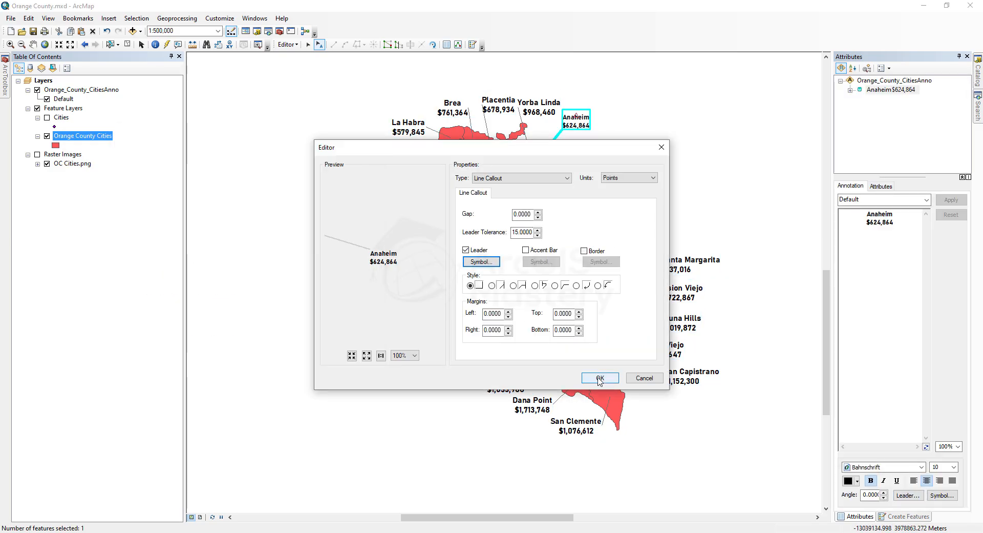
{"action": "left_click", "coordinate": [600, 378]}
Set the Orange annotation's leader gap to 10 and give the leader the light gray line symbol
{"action": "left_click", "coordinate": [597, 148]}
{"action": "left_click", "coordinate": [908, 495]}
{"action": "type", "text": "10"}
{"action": "left_click", "coordinate": [482, 262]}
{"action": "left_click", "coordinate": [307, 370]}
{"action": "left_click", "coordinate": [600, 378]}
Enlarge the Anaheim text to match the other labels and remove bold from the Anaheim, Orange and Gardeb Grove price lines
{"action": "left_click", "coordinate": [603, 182]}
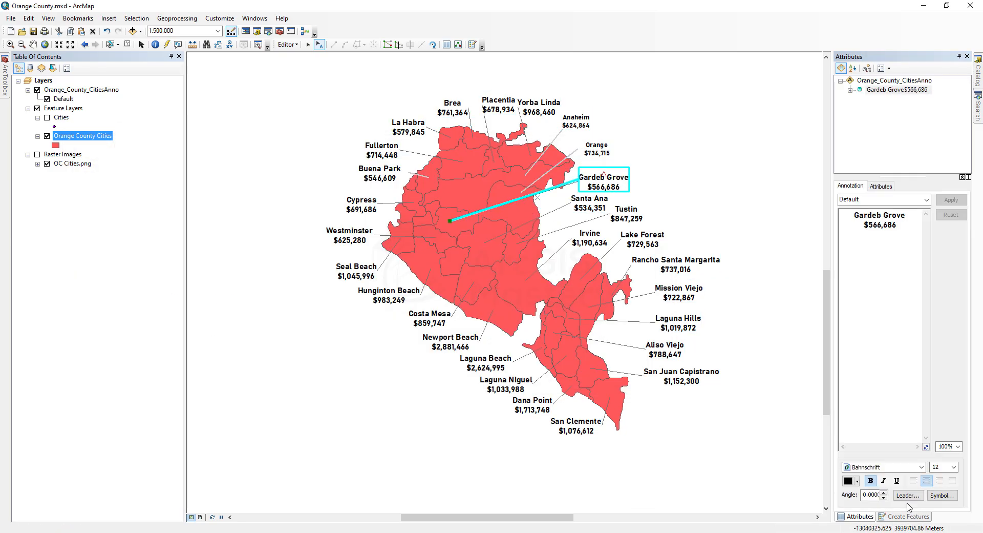
{"action": "left_click", "coordinate": [577, 121]}
{"action": "left_click", "coordinate": [596, 148]}
{"action": "left_click", "coordinate": [603, 182]}
{"action": "left_click_drag", "start_coordinate": [898, 225], "coordinate": [861, 226]}
Restyle the Gardeb Grove leader with a gap of 10 and a light gray line of width 1.5
{"action": "left_click", "coordinate": [908, 495]}
{"action": "left_click", "coordinate": [481, 262]}
{"action": "left_click_drag", "start_coordinate": [342, 239], "coordinate": [287, 239]}
{"action": "type", "text": "1."}
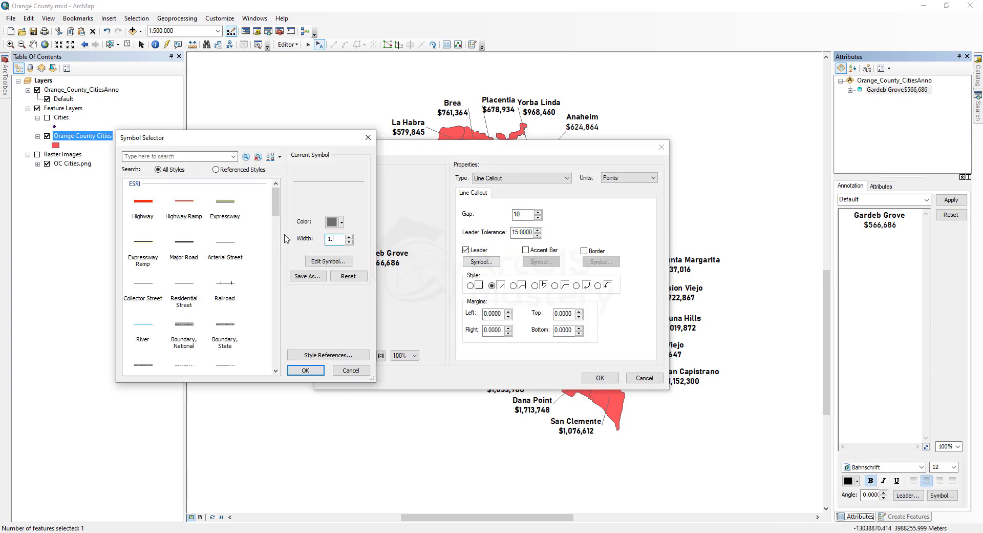
{"action": "type", "text": "5"}
{"action": "left_click", "coordinate": [306, 370]}
{"action": "left_click", "coordinate": [600, 378]}
{"action": "left_click", "coordinate": [599, 378]}
Reposition the San Juan Capistrano, Laguna Hills, Mission Viejo, Tustin and Santa Ana annotations along the county's east side
{"action": "left_click_drag", "start_coordinate": [681, 376], "coordinate": [669, 396]}
{"action": "left_click_drag", "start_coordinate": [678, 323], "coordinate": [662, 337]}
{"action": "left_click_drag", "start_coordinate": [679, 293], "coordinate": [668, 308]}
{"action": "left_click_drag", "start_coordinate": [638, 218], "coordinate": [579, 243]}
{"action": "left_click_drag", "start_coordinate": [590, 203], "coordinate": [614, 204]}
Adjust the Santa Ana leader's gap and remove bold from its price line
{"action": "left_click", "coordinate": [908, 495]}
{"action": "left_click_drag", "start_coordinate": [531, 215], "coordinate": [511, 214]}
{"action": "left_click", "coordinate": [600, 378]}
{"action": "left_click_drag", "start_coordinate": [899, 225], "coordinate": [860, 225]}
Restyle the Tustin and Irvine leaders with the light gray line symbol and a gap before the text
{"action": "left_click", "coordinate": [568, 239]}
{"action": "left_click", "coordinate": [908, 495]}
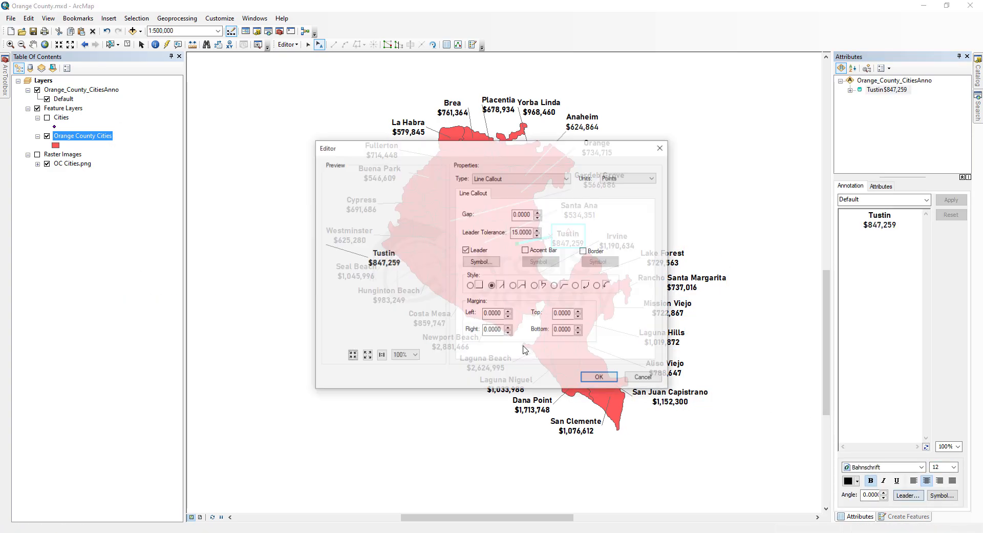
{"action": "left_click", "coordinate": [481, 262]}
{"action": "left_click", "coordinate": [599, 378]}
{"action": "left_click", "coordinate": [617, 241]}
{"action": "left_click", "coordinate": [909, 495]}
{"action": "left_click_drag", "start_coordinate": [532, 215], "coordinate": [461, 212]}
Apply the light gray leader style to the Lake Forest and Rancho Santa Margarita annotations
{"action": "left_click", "coordinate": [662, 258]}
{"action": "left_click", "coordinate": [482, 261]}
{"action": "left_click", "coordinate": [305, 370]}
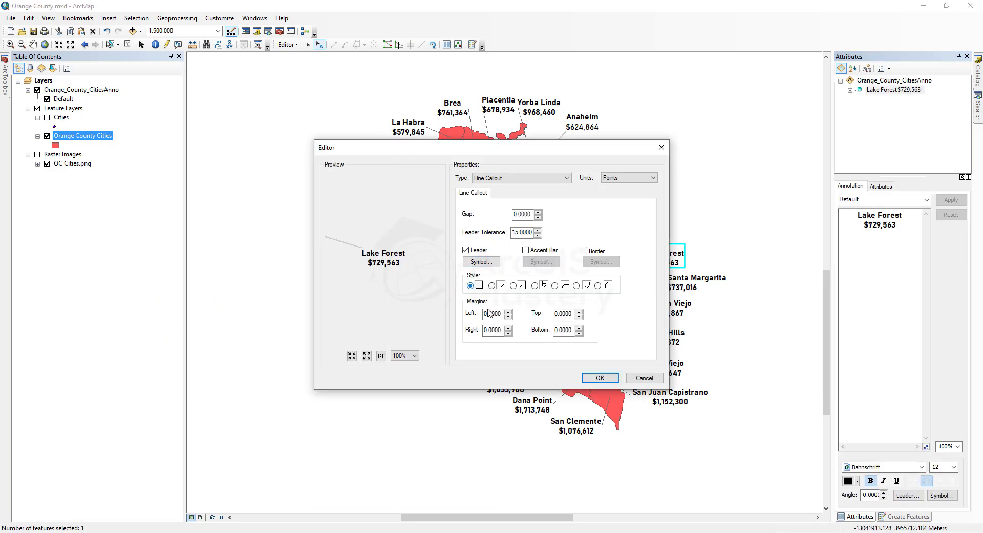
{"action": "left_click", "coordinate": [600, 378]}
{"action": "left_click", "coordinate": [697, 283]}
{"action": "left_click", "coordinate": [908, 496]}
{"action": "left_click", "coordinate": [600, 379]}
Remove bold from the Mission Viejo price line and apply the light gray leader style to the annotation
{"action": "left_click", "coordinate": [677, 308]}
{"action": "left_click_drag", "start_coordinate": [898, 225], "coordinate": [861, 225]}
{"action": "left_click", "coordinate": [908, 496]}
{"action": "left_click", "coordinate": [482, 262]}
{"action": "left_click", "coordinate": [329, 262]}
{"action": "left_click", "coordinate": [600, 378]}
Apply the light gray leader style to the Laguna Hills and Aliso Viejo annotations
{"action": "left_click", "coordinate": [662, 338]}
{"action": "left_click", "coordinate": [908, 496]}
{"action": "left_click", "coordinate": [482, 261]}
{"action": "left_click", "coordinate": [665, 368]}
{"action": "left_click", "coordinate": [909, 496]}
Apply the light gray leader style to the San Juan Capistrano and San Clemente annotations
{"action": "left_click", "coordinate": [670, 397]}
{"action": "left_click", "coordinate": [908, 495]}
{"action": "left_click", "coordinate": [481, 262]}
{"action": "left_click", "coordinate": [576, 426]}
{"action": "left_click", "coordinate": [908, 495]}
Remove bold from the Dana Point price line and restyle the Dana Point and Laguna Niguel leaders
{"action": "left_click", "coordinate": [533, 405]}
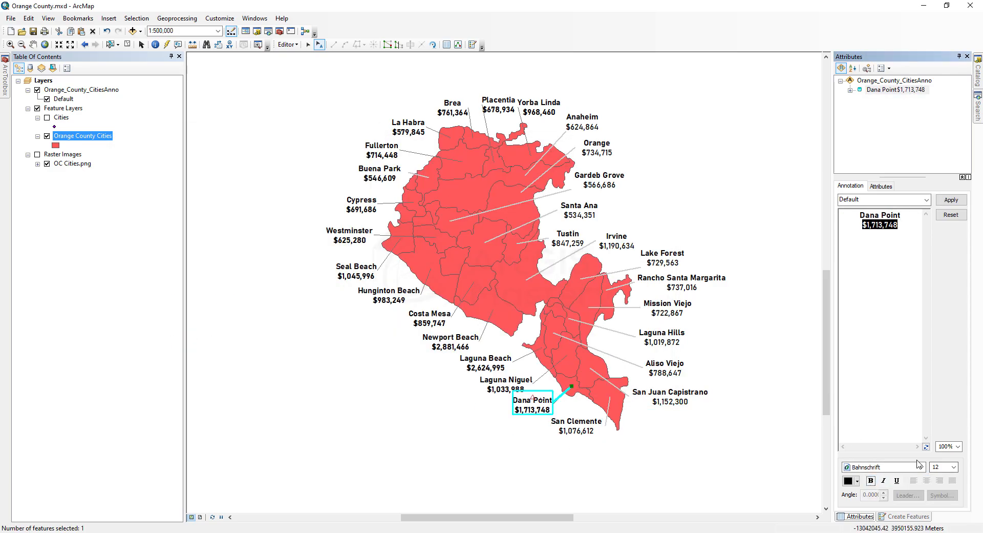
{"action": "left_click", "coordinate": [908, 495]}
{"action": "left_click", "coordinate": [482, 261]}
{"action": "left_click", "coordinate": [600, 378]}
{"action": "left_click", "coordinate": [506, 384]}
{"action": "left_click", "coordinate": [908, 495]}
{"action": "left_click", "coordinate": [600, 378]}
Restyle the Laguna Beach and Newport Beach leaders, with a gap of 5 for Laguna Beach
{"action": "left_click", "coordinate": [485, 362]}
{"action": "left_click", "coordinate": [909, 495]}
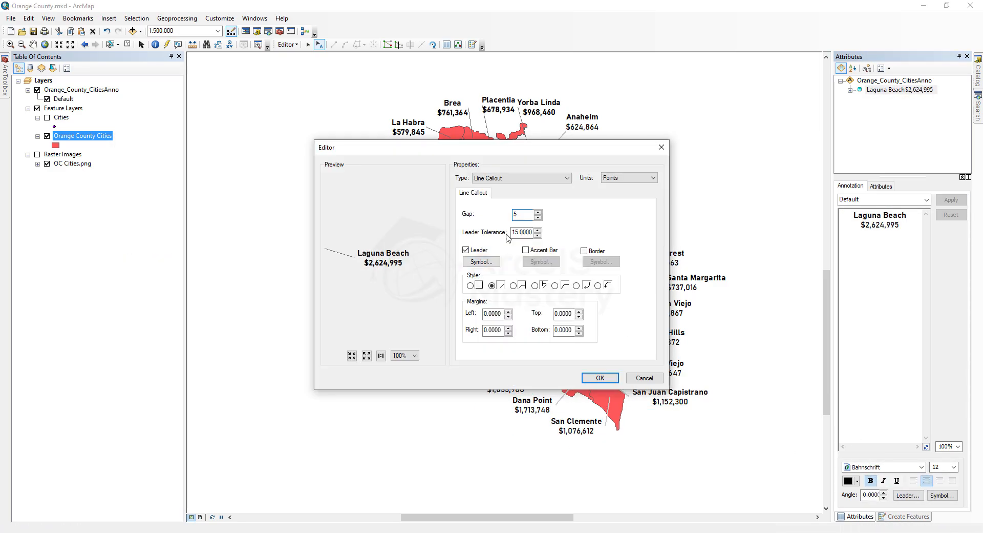
{"action": "left_click", "coordinate": [482, 262]}
{"action": "left_click", "coordinate": [600, 378]}
{"action": "left_click", "coordinate": [450, 342]}
{"action": "left_click", "coordinate": [908, 496]}
{"action": "left_click", "coordinate": [481, 261]}
Restyle the Costa Mesa leader in light gray with a gap of 5, unbold Hunginton Beach's price and restyle its leader
{"action": "left_click", "coordinate": [432, 319]}
{"action": "left_click", "coordinate": [909, 495]}
{"action": "left_click", "coordinate": [482, 261]}
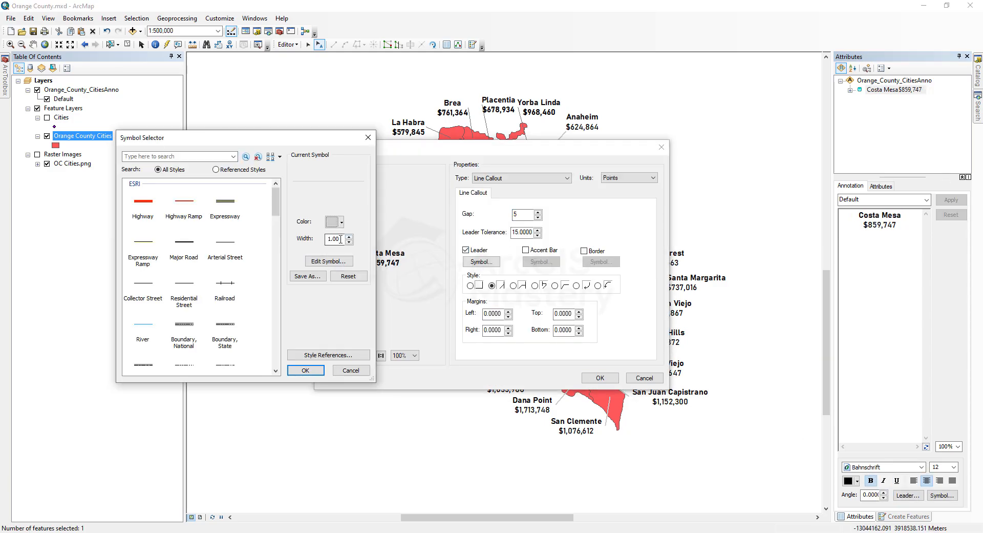
{"action": "left_click", "coordinate": [391, 292]}
{"action": "left_click_drag", "start_coordinate": [899, 225], "coordinate": [861, 225]}
{"action": "left_click", "coordinate": [908, 496]}
{"action": "left_click", "coordinate": [482, 262]}
Restyle the Seal Beach leader in light gray with a width of 1.5 and a gap of 5
{"action": "left_click", "coordinate": [355, 270]}
{"action": "left_click", "coordinate": [481, 261]}
{"action": "type", "text": "1.5"}
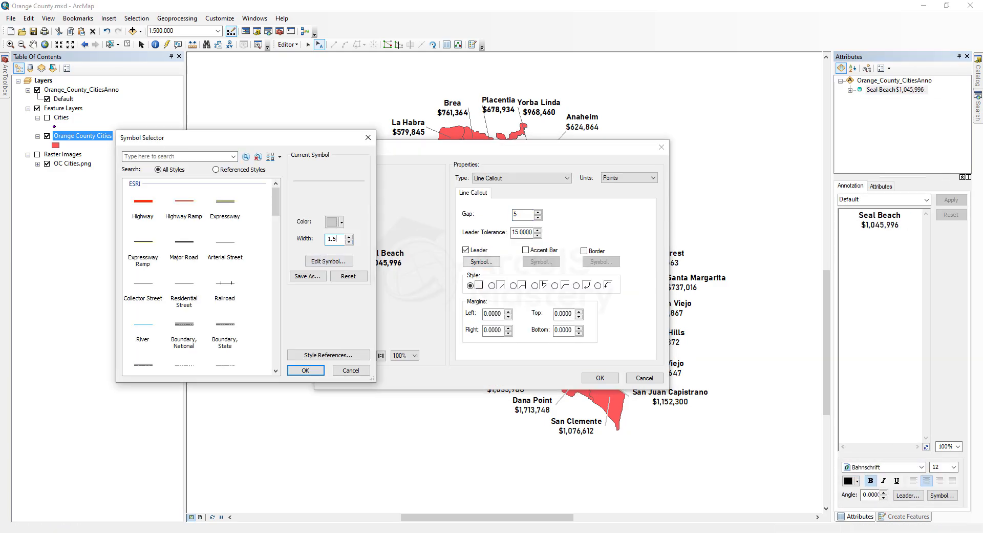
{"action": "left_click", "coordinate": [305, 371]}
{"action": "left_click", "coordinate": [600, 378]}
Apply the light gray leader style to the Westminster and Cypress annotations, with a gap of 5 for Cypress
{"action": "left_click", "coordinate": [350, 235]}
{"action": "left_click", "coordinate": [908, 495]}
{"action": "left_click", "coordinate": [481, 262]}
{"action": "left_click", "coordinate": [600, 378]}
{"action": "left_click", "coordinate": [362, 206]}
{"action": "left_click", "coordinate": [908, 496]}
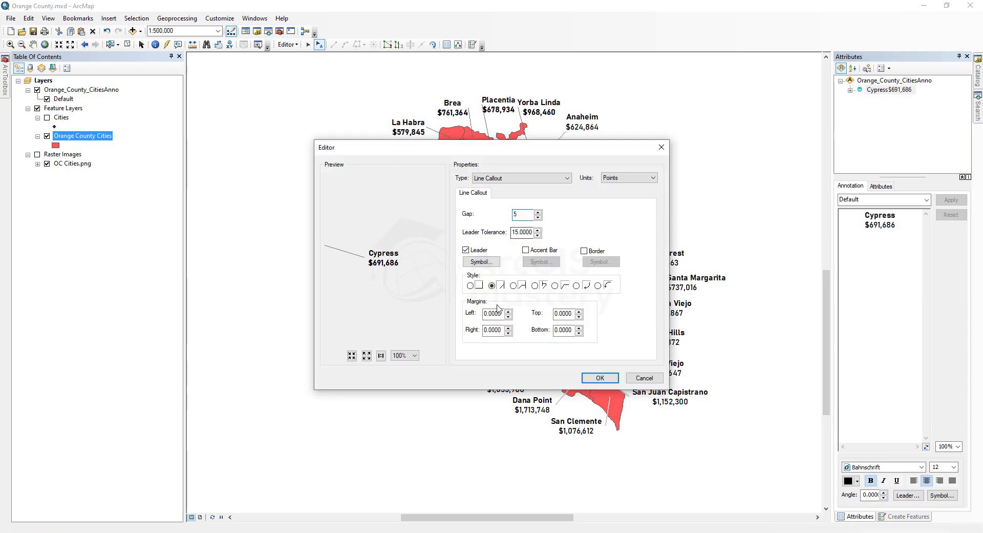
{"action": "left_click", "coordinate": [481, 261]}
{"action": "left_click", "coordinate": [600, 378]}
Apply the light gray leader style to the Buena Park and Fullerton annotations
{"action": "left_click", "coordinate": [380, 173]}
{"action": "left_click", "coordinate": [908, 495]}
{"action": "left_click", "coordinate": [482, 261]}
{"action": "left_click", "coordinate": [382, 151]}
{"action": "left_click", "coordinate": [481, 262]}
{"action": "left_click", "coordinate": [599, 378]}
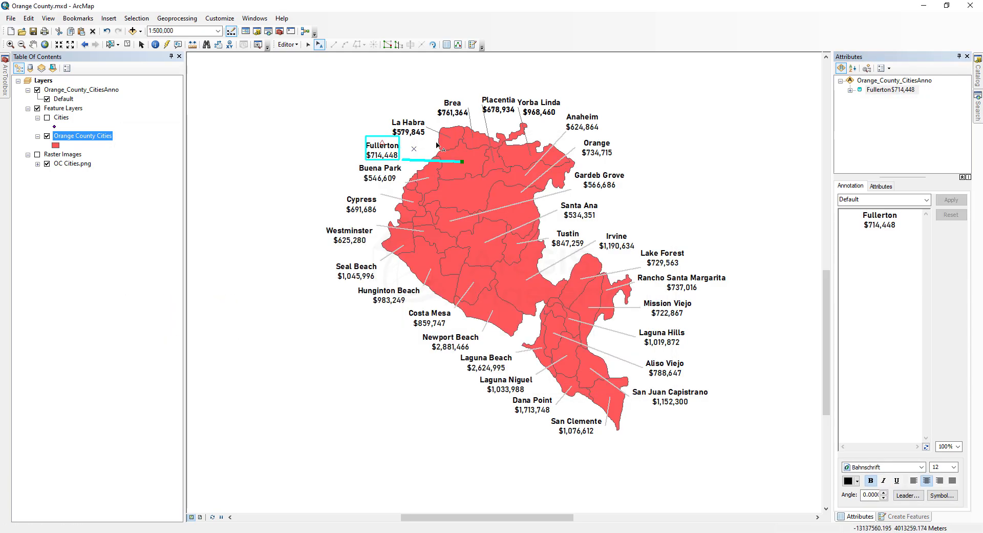
Remove bold from the La Habra and Brea price lines and restyle both leaders in light gray
{"action": "left_click", "coordinate": [408, 127]}
{"action": "left_click", "coordinate": [909, 495]}
{"action": "left_click", "coordinate": [481, 261]}
{"action": "left_click", "coordinate": [600, 378]}
{"action": "left_click", "coordinate": [453, 107]}
{"action": "left_click_drag", "start_coordinate": [864, 225], "coordinate": [937, 250]}
{"action": "left_click", "coordinate": [908, 496]}
{"action": "left_click", "coordinate": [599, 378]}
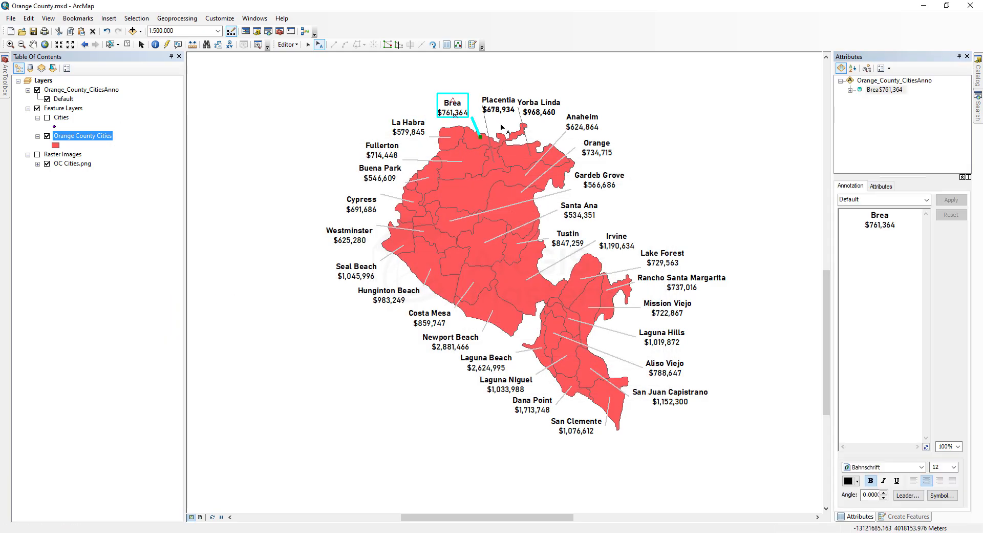
Remove bold from the Placentia price line and restyle its leader in light gray
{"action": "left_click", "coordinate": [499, 105]}
{"action": "left_click", "coordinate": [908, 495]}
{"action": "left_click", "coordinate": [482, 262]}
{"action": "left_click", "coordinate": [599, 378]}
Shift the Yorba Linda annotation slightly right, unbold its price line and restyle its leader in light gray with a gap of 5
{"action": "left_click_drag", "start_coordinate": [539, 107], "coordinate": [546, 105]}
{"action": "left_click_drag", "start_coordinate": [897, 226], "coordinate": [808, 363]}
{"action": "left_click", "coordinate": [908, 496]}
{"action": "left_click", "coordinate": [482, 262]}
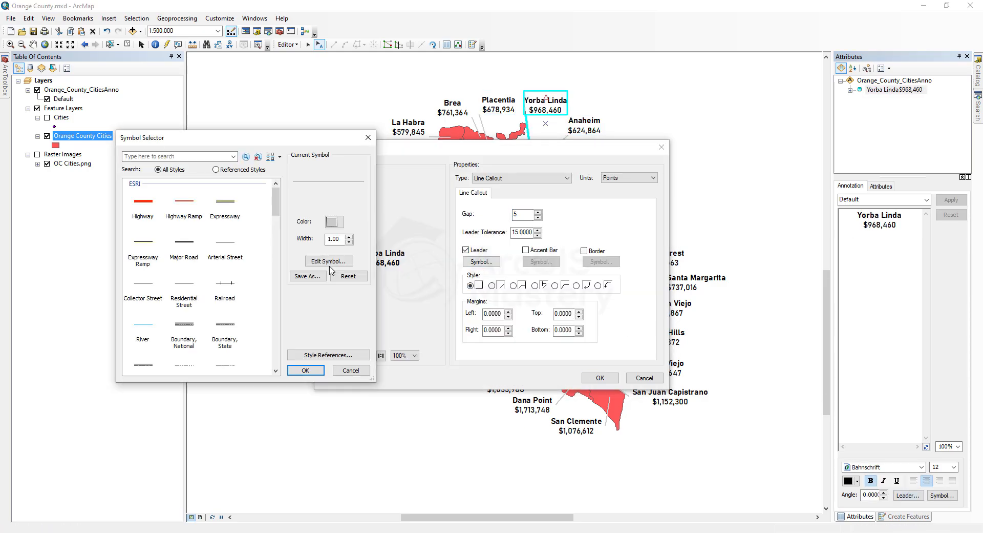
{"action": "left_click", "coordinate": [306, 370]}
{"action": "left_click", "coordinate": [599, 378]}
{"action": "left_click", "coordinate": [334, 160]}
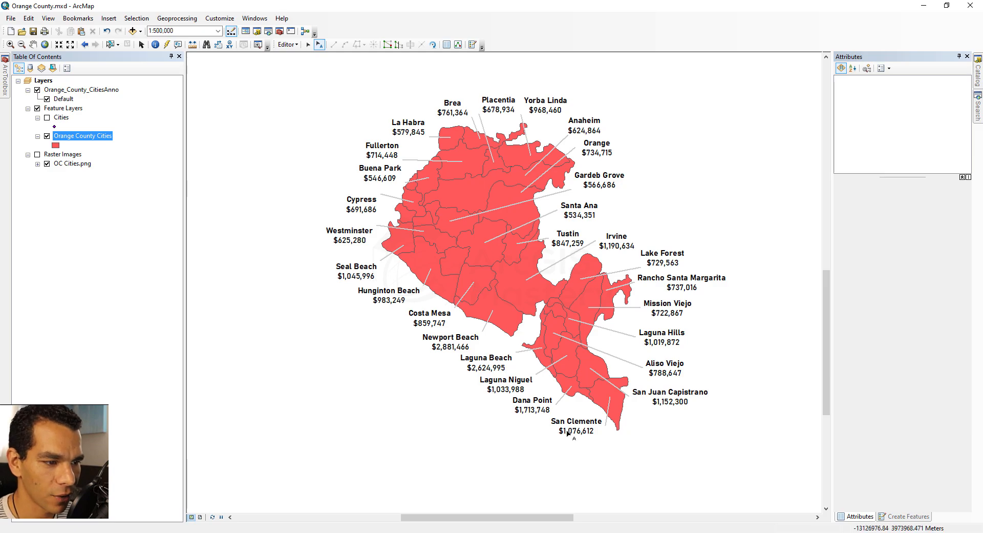
Compare the finished city annotations with the OC Cities.png reference image in Photos
{"action": "key", "text": "alt+Tab"}
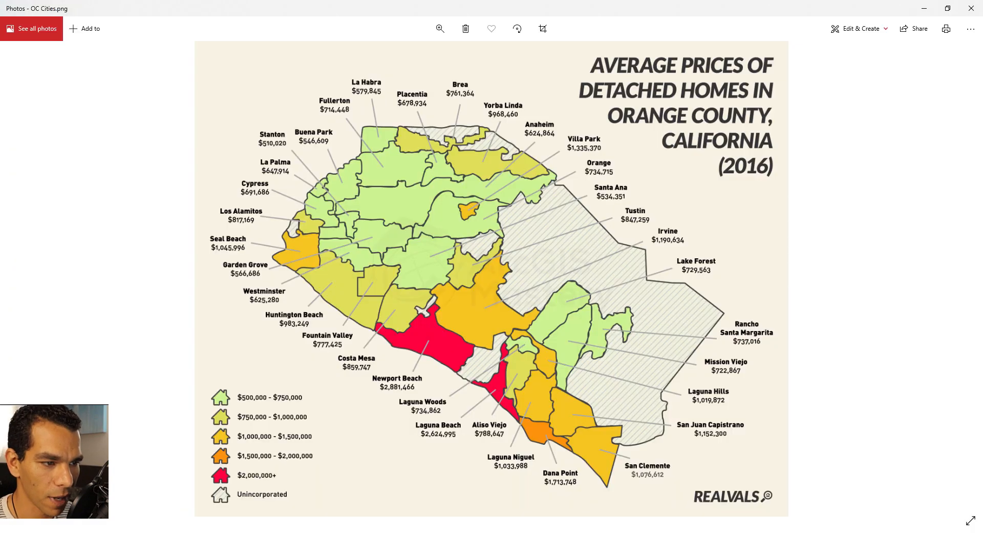
{"action": "key", "text": "alt+Tab"}
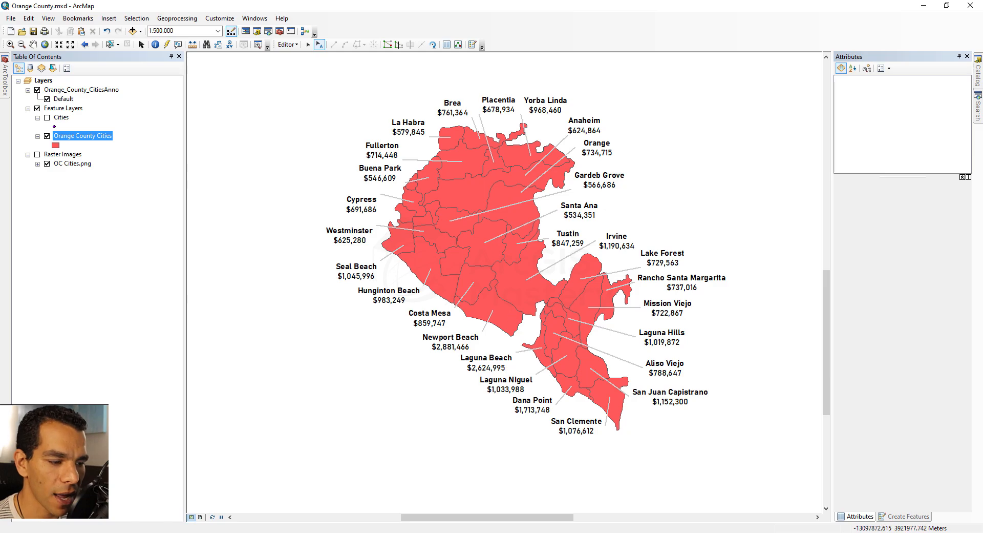
{"action": "left_click", "coordinate": [579, 532]}
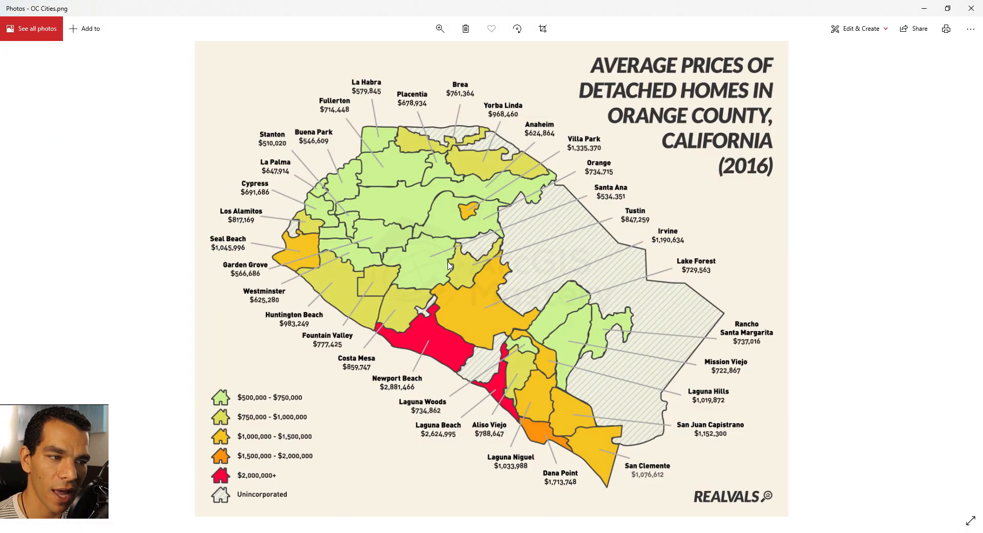